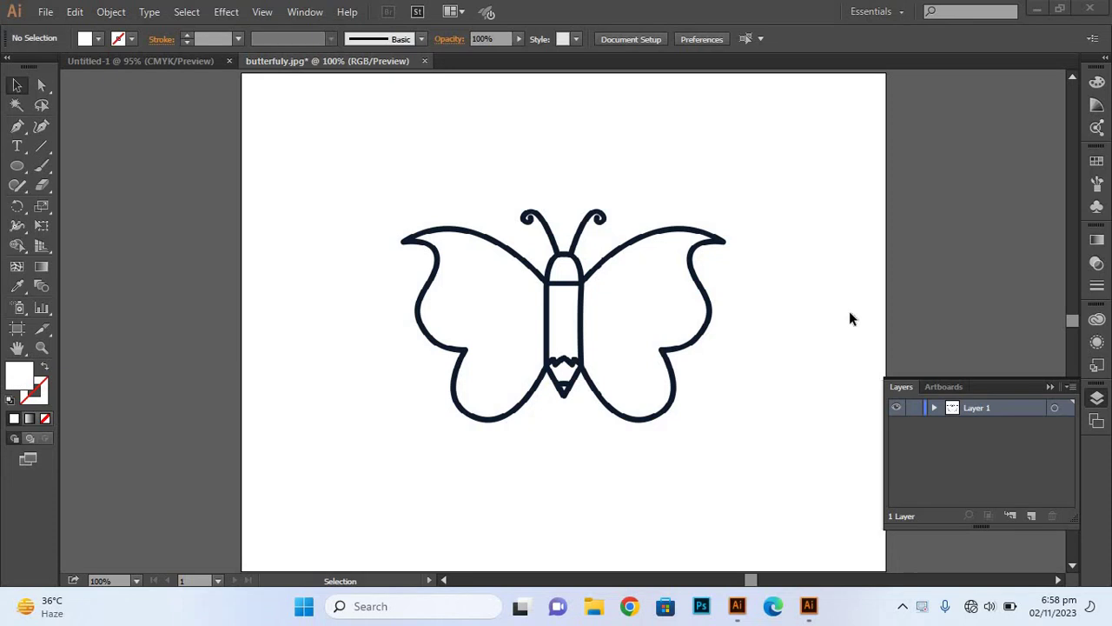
# Lock the butterfly image on Layer 1, add an empty Layer 2, and zoom to 150%
pyautogui.click(914, 408)
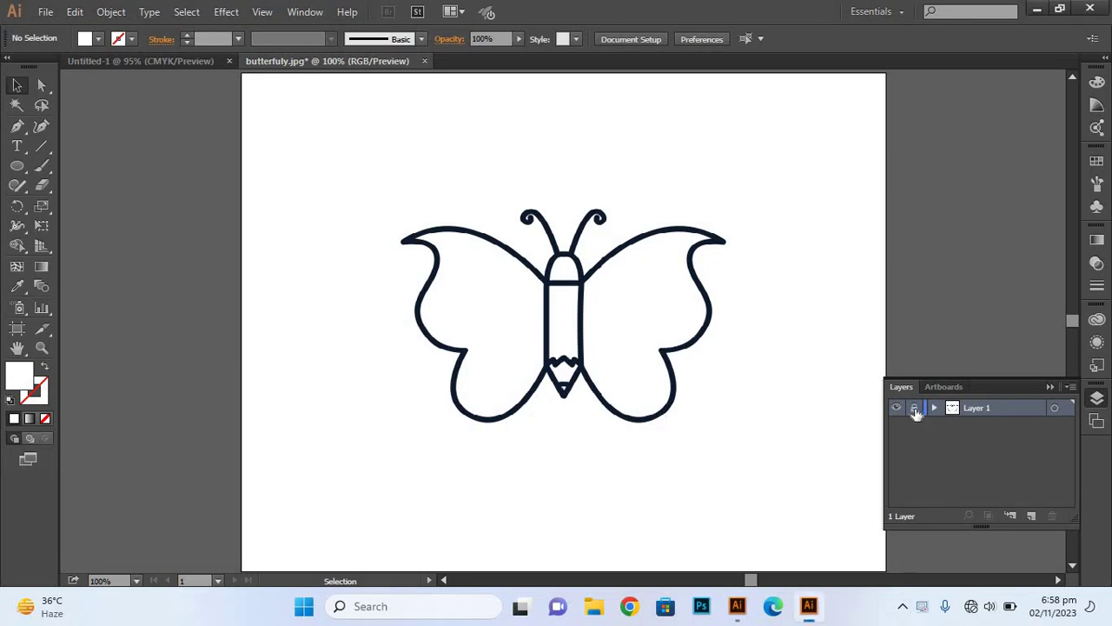
pyautogui.click(1032, 516)
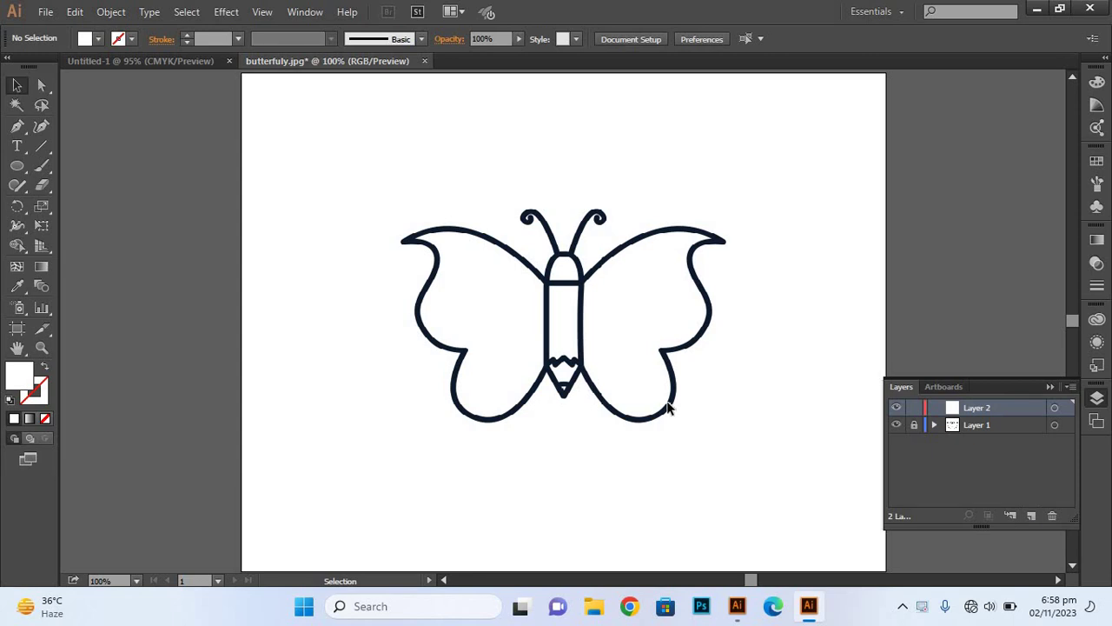
pyautogui.press('a')
pyautogui.hotkey('ctrl', '+')
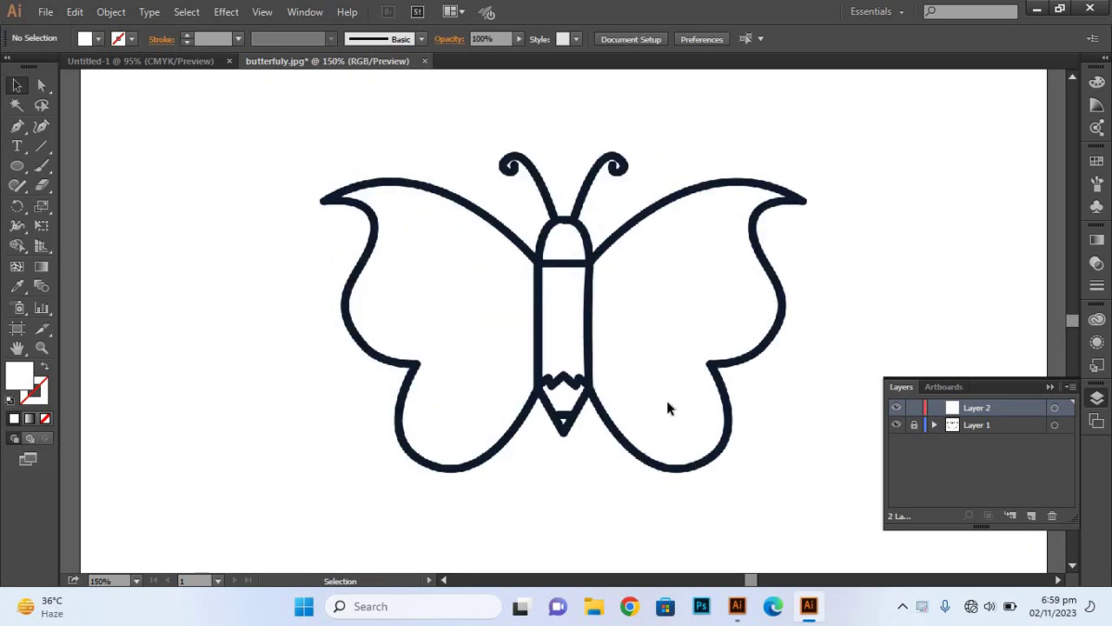
# Switch to the Pen tool with a pure black stroke and the fill set to None
pyautogui.click(17, 127)
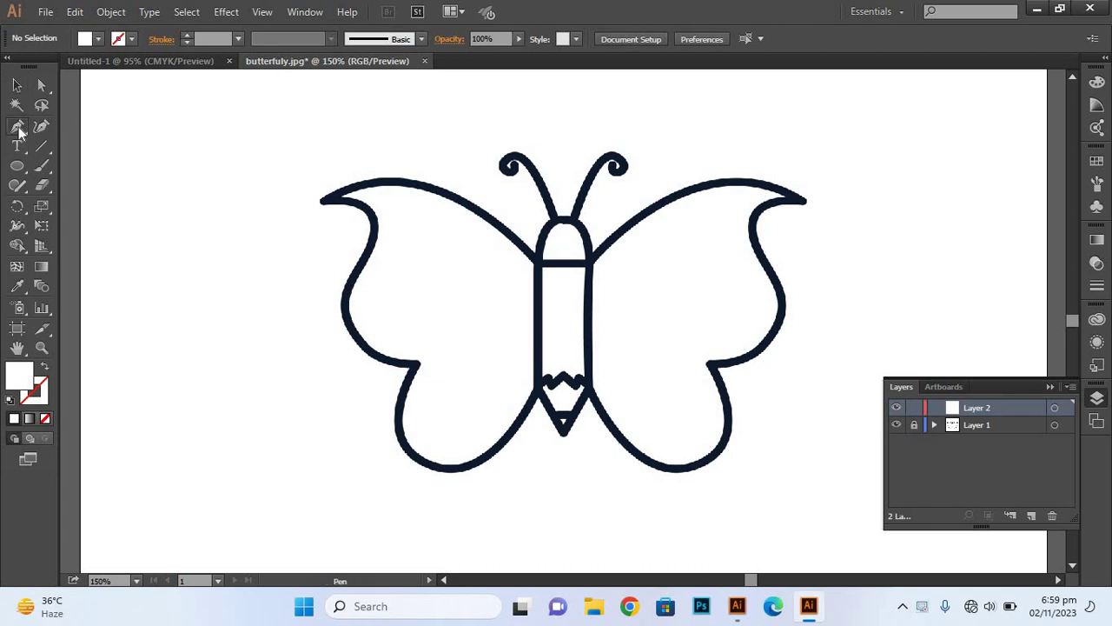
pyautogui.click(44, 399)
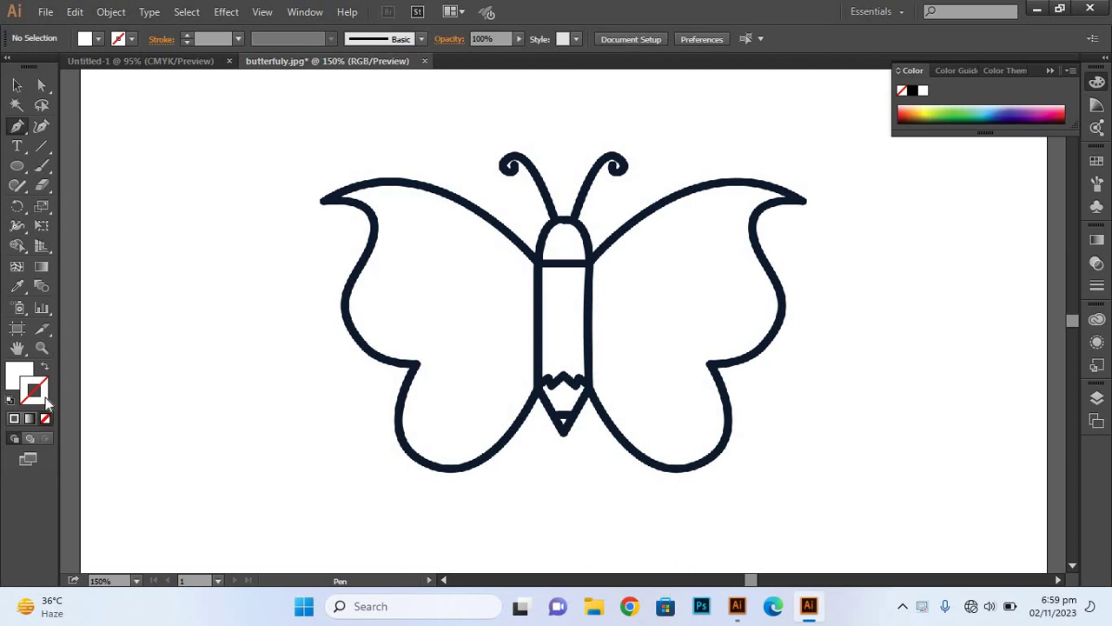
pyautogui.doubleClick(45, 399)
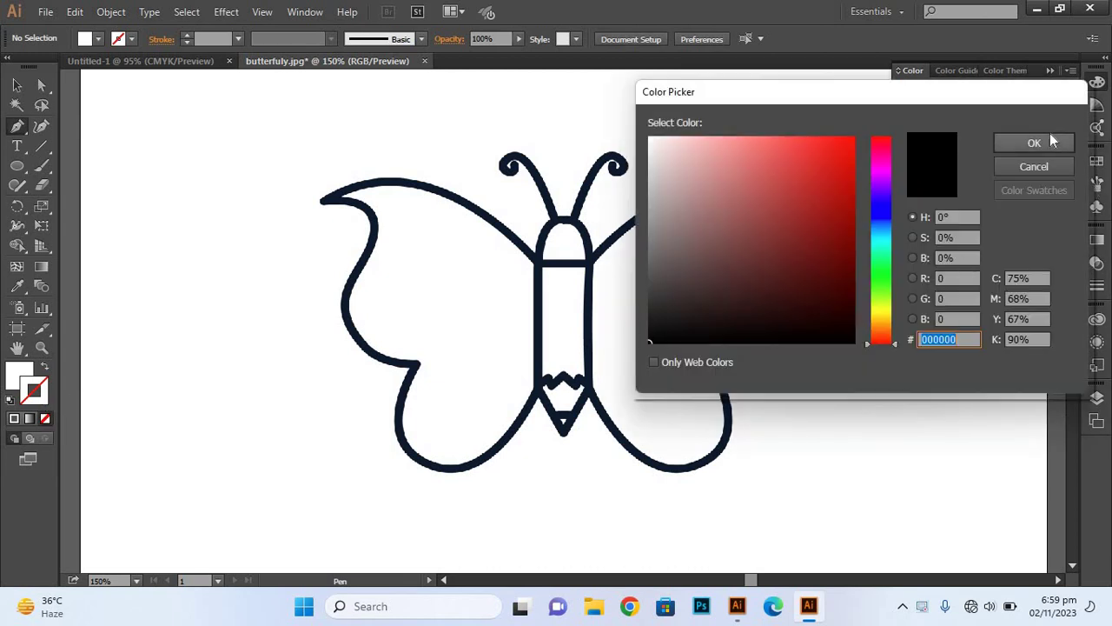
pyautogui.click(1034, 143)
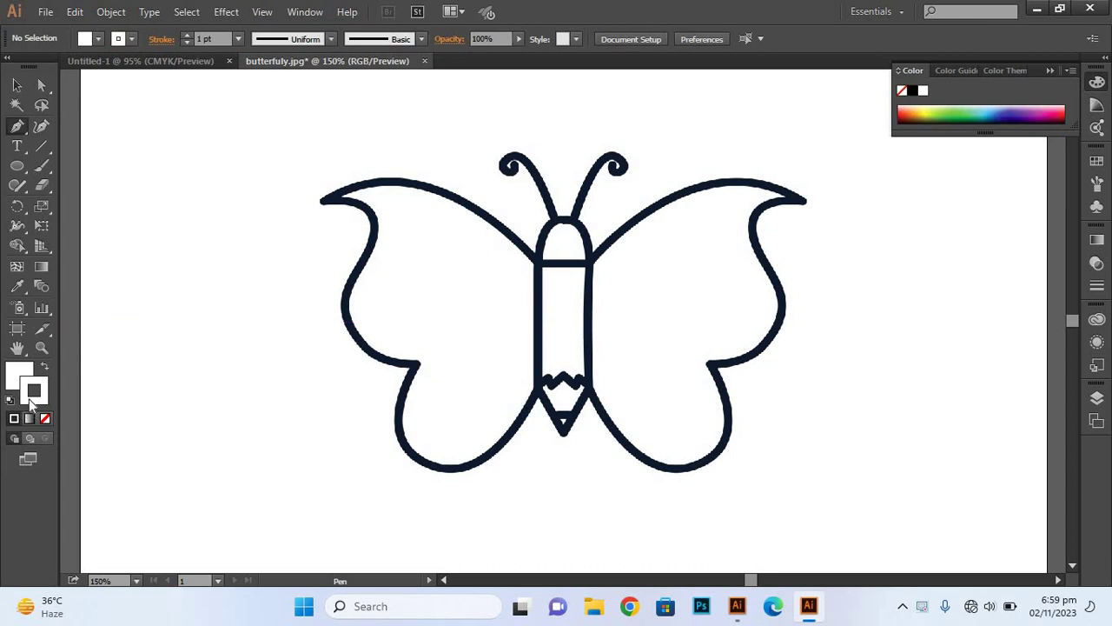
pyautogui.doubleClick(31, 398)
pyautogui.click(658, 343)
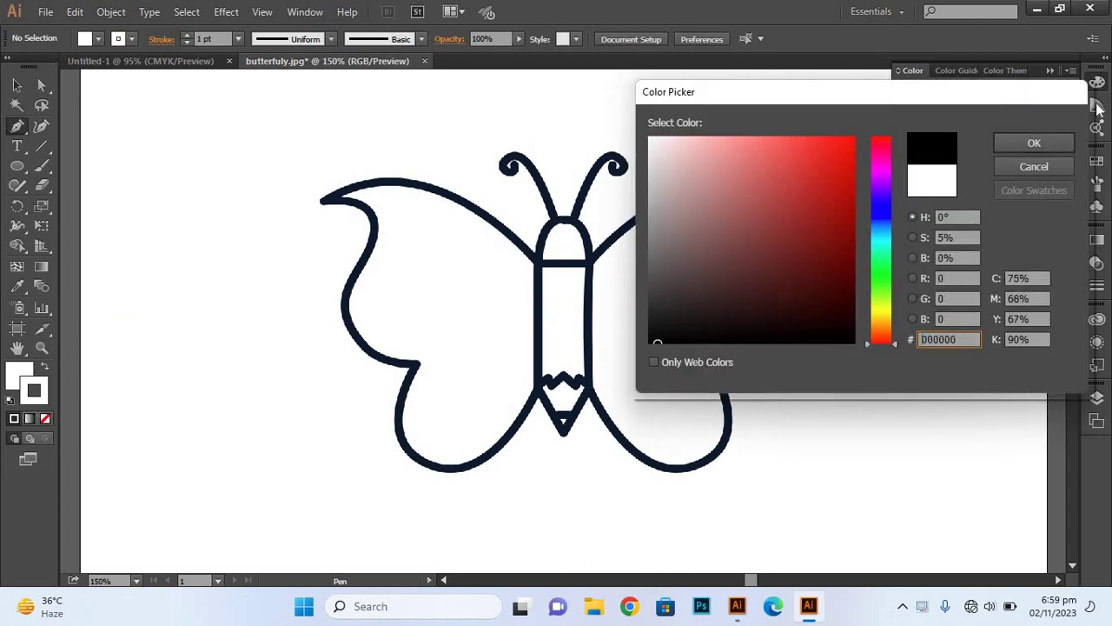
pyautogui.click(1033, 144)
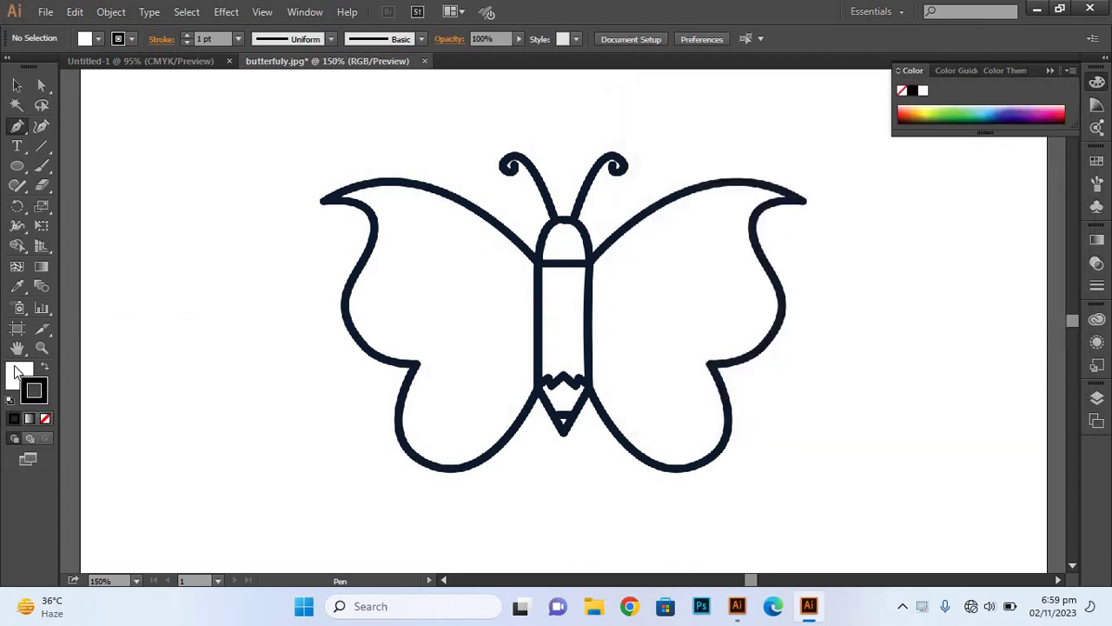
pyautogui.click(46, 419)
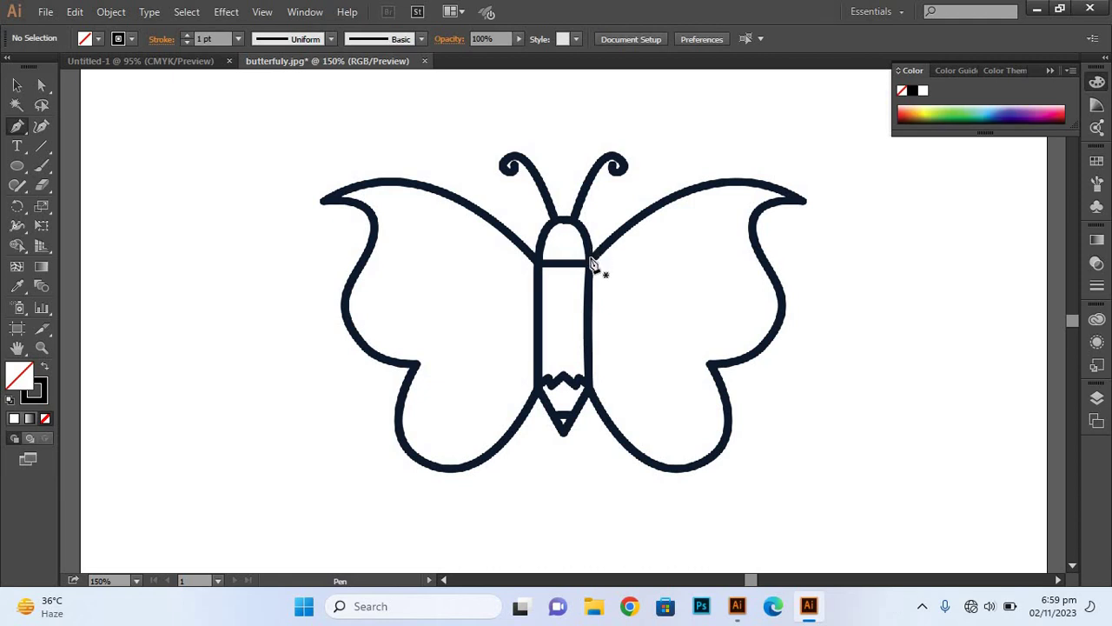
# Trace from the body along the wing's upper edge, down the outer edge to the inner corner
pyautogui.click(589, 257)
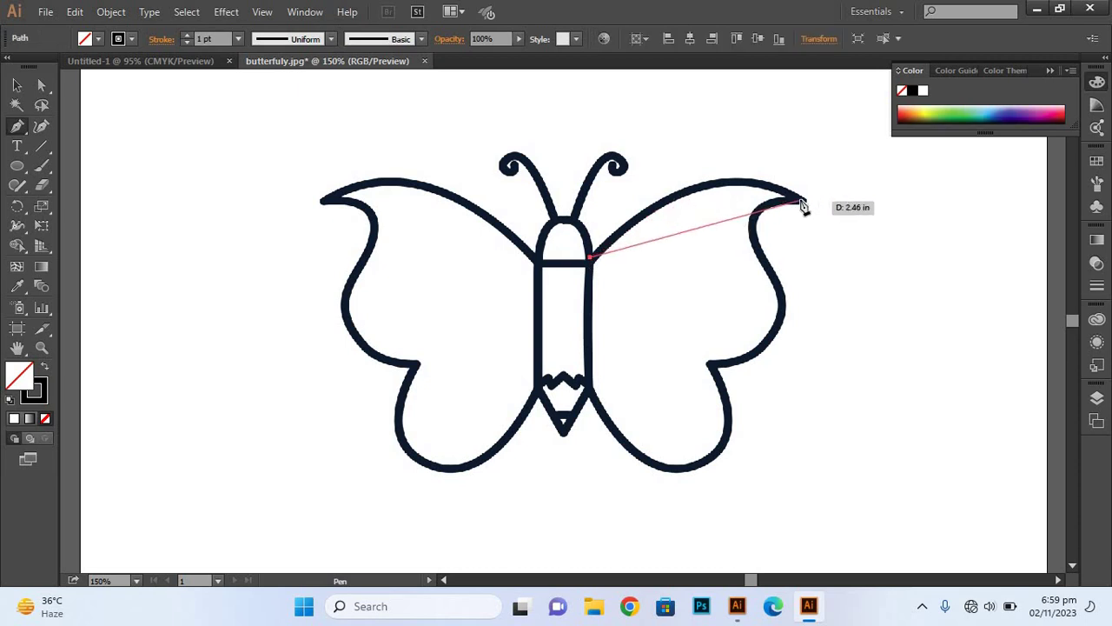
pyautogui.moveTo(805, 201)
pyautogui.mouseDown()
pyautogui.moveTo(903, 263)
pyautogui.moveTo(929, 257)
pyautogui.mouseUp()
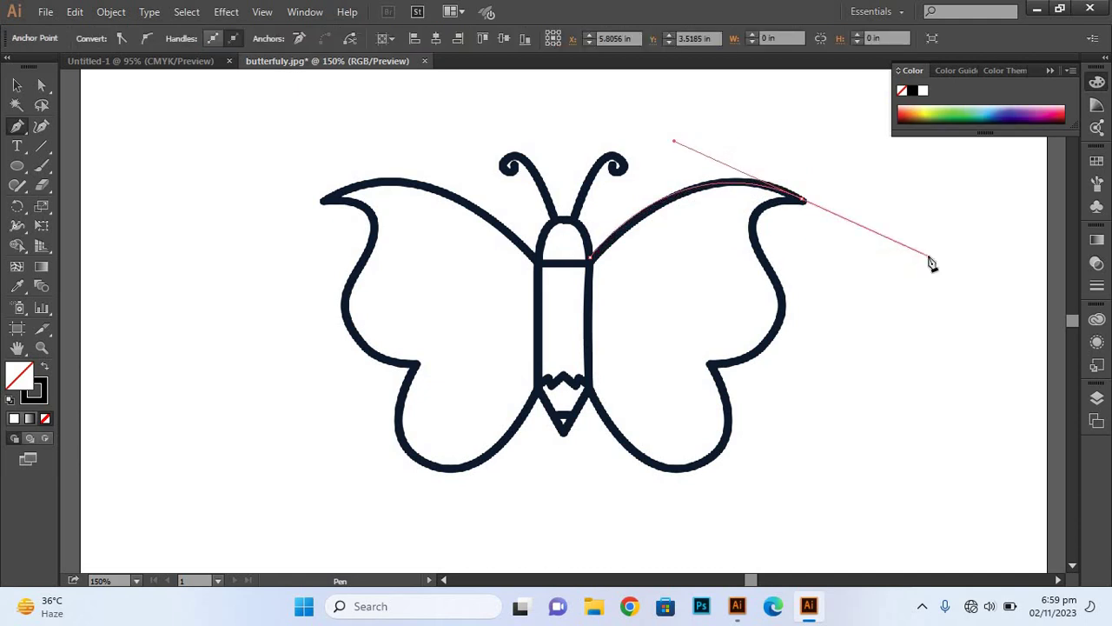
pyautogui.click(805, 201)
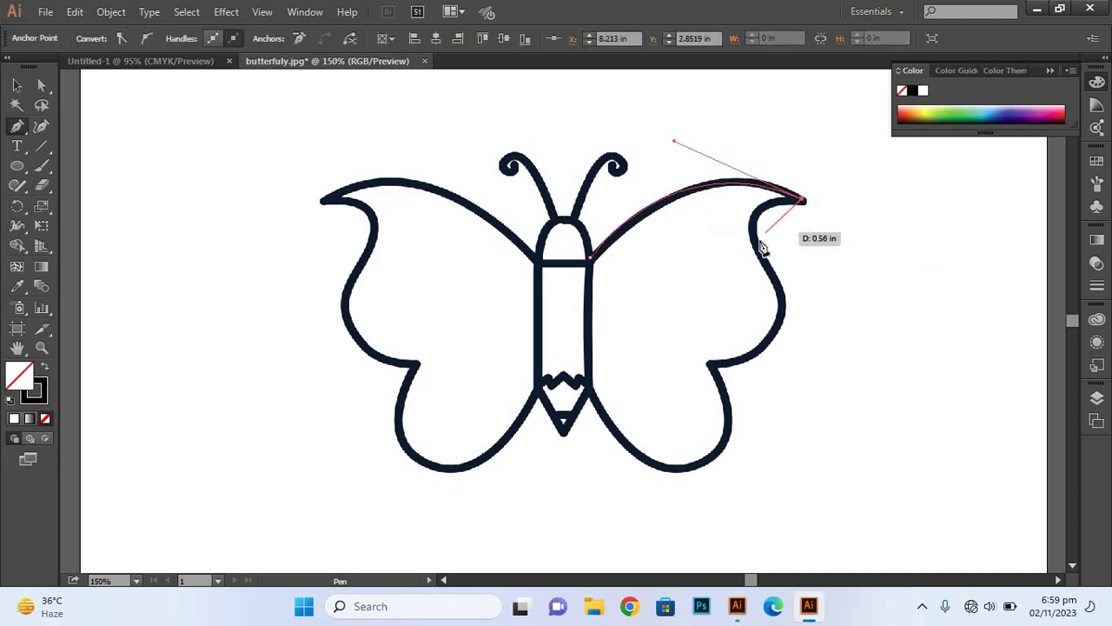
pyautogui.moveTo(757, 249); pyautogui.dragTo(780, 320)
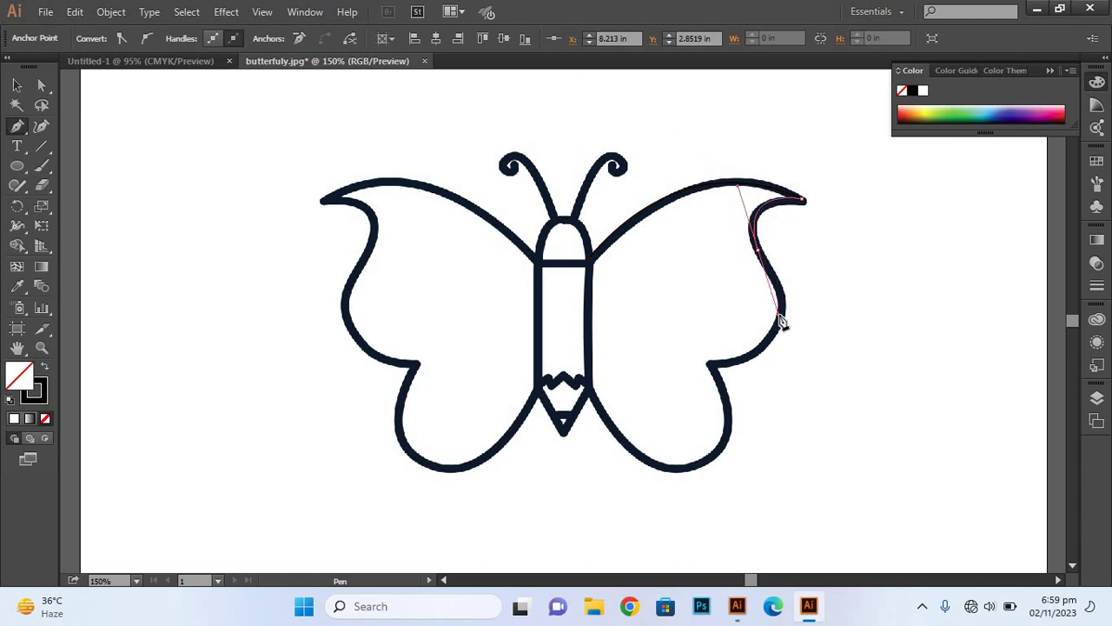
pyautogui.click(758, 249)
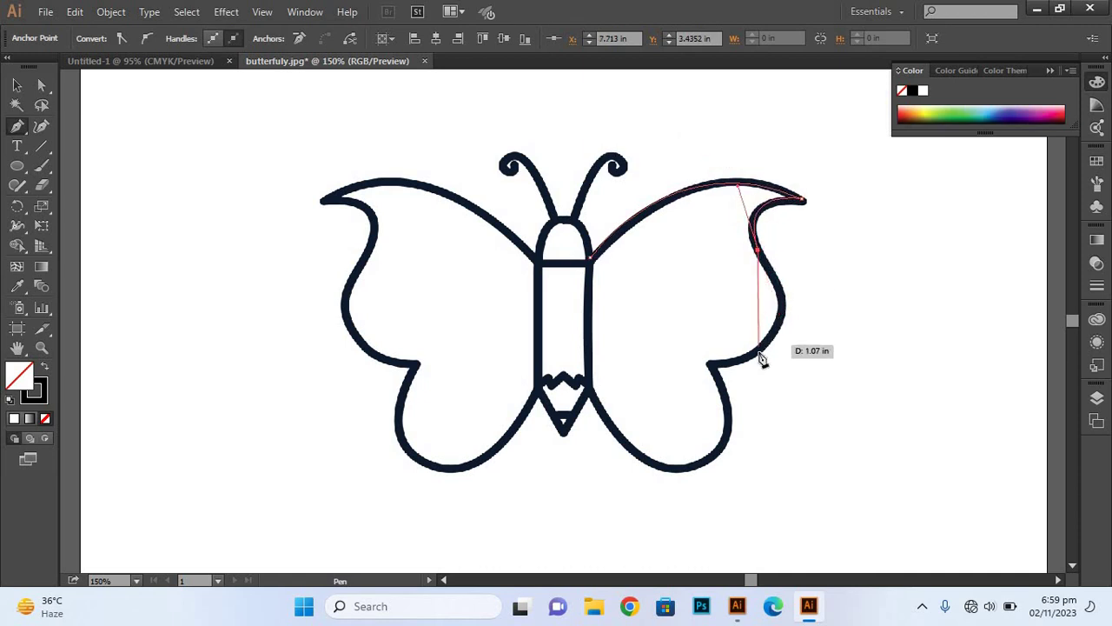
pyautogui.moveTo(713, 366)
pyautogui.mouseDown()
pyautogui.moveTo(598, 371)
pyautogui.moveTo(594, 386)
pyautogui.mouseUp()
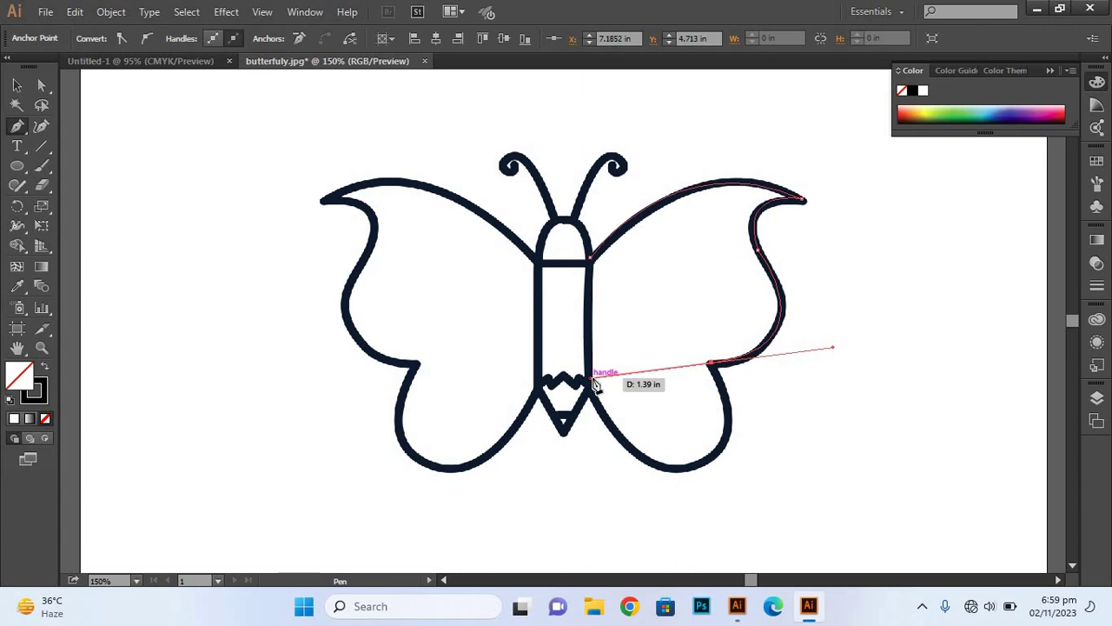
pyautogui.click(711, 366)
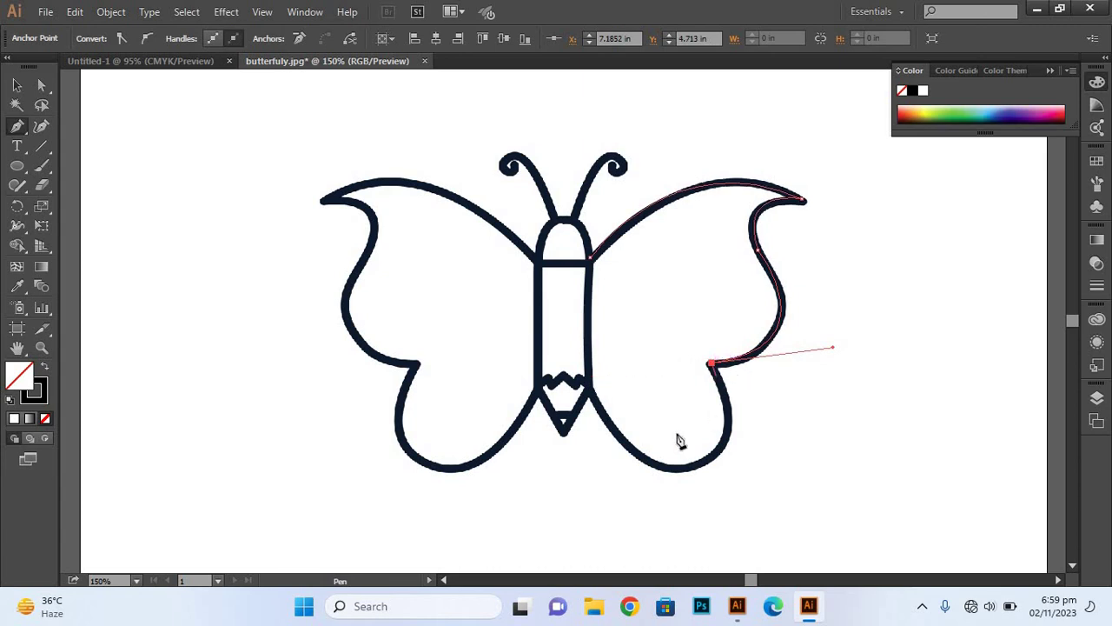
pyautogui.moveTo(590, 395); pyautogui.dragTo(497, 260)
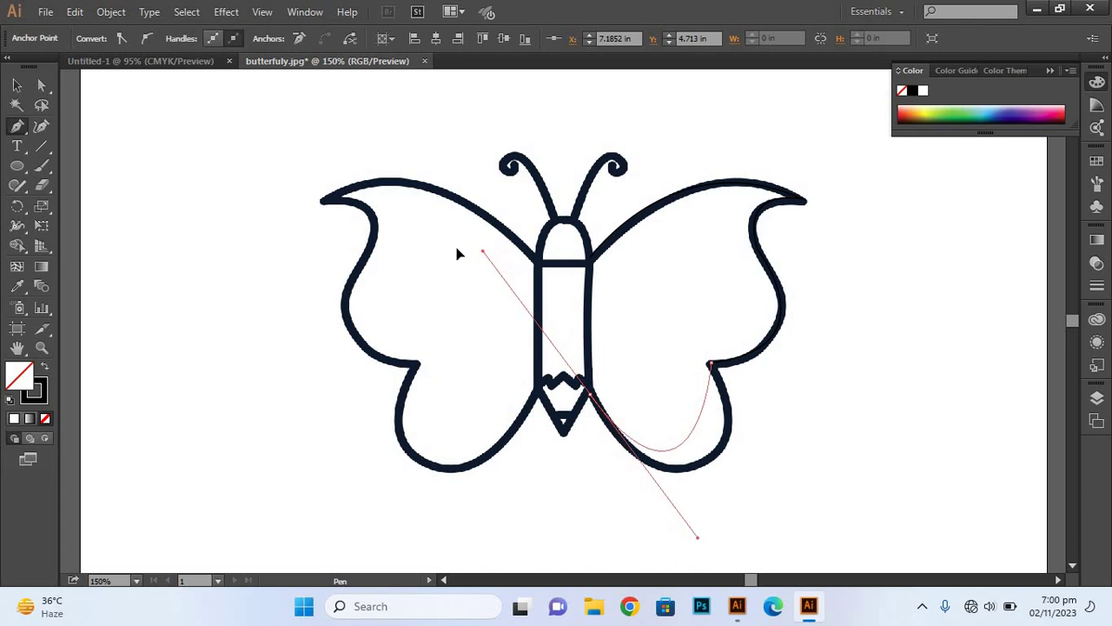
pyautogui.moveTo(497, 261); pyautogui.dragTo(443, 220)
pyautogui.moveTo(619, 326); pyautogui.dragTo(696, 324)
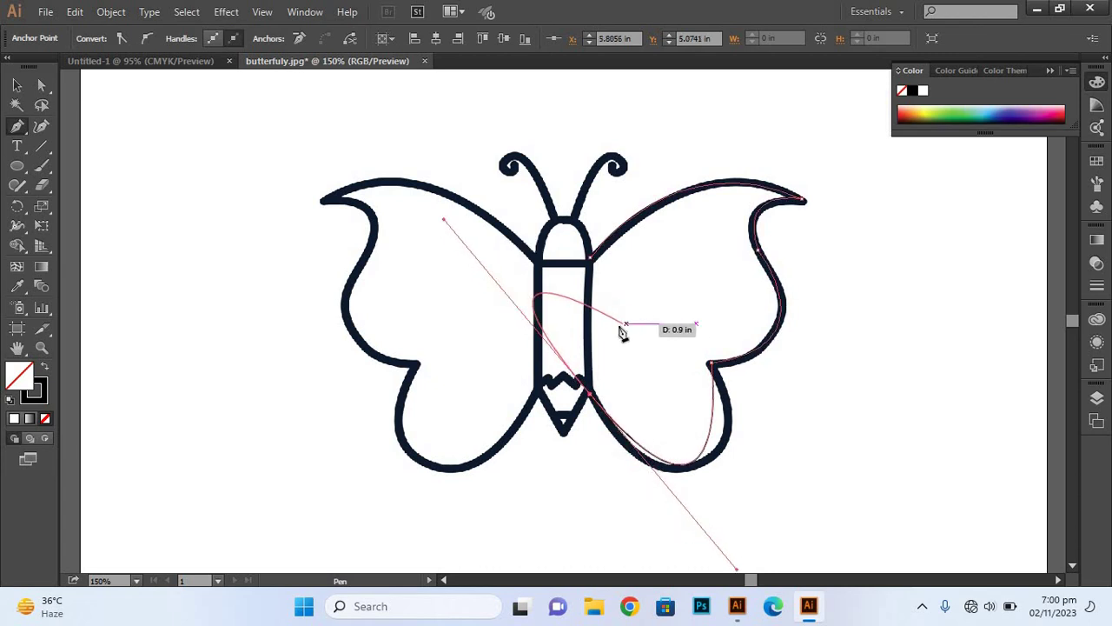
# Undo two misplaced points, trace around the lower lobe, and close the path at the body
pyautogui.hotkey('ctrl', 'z')
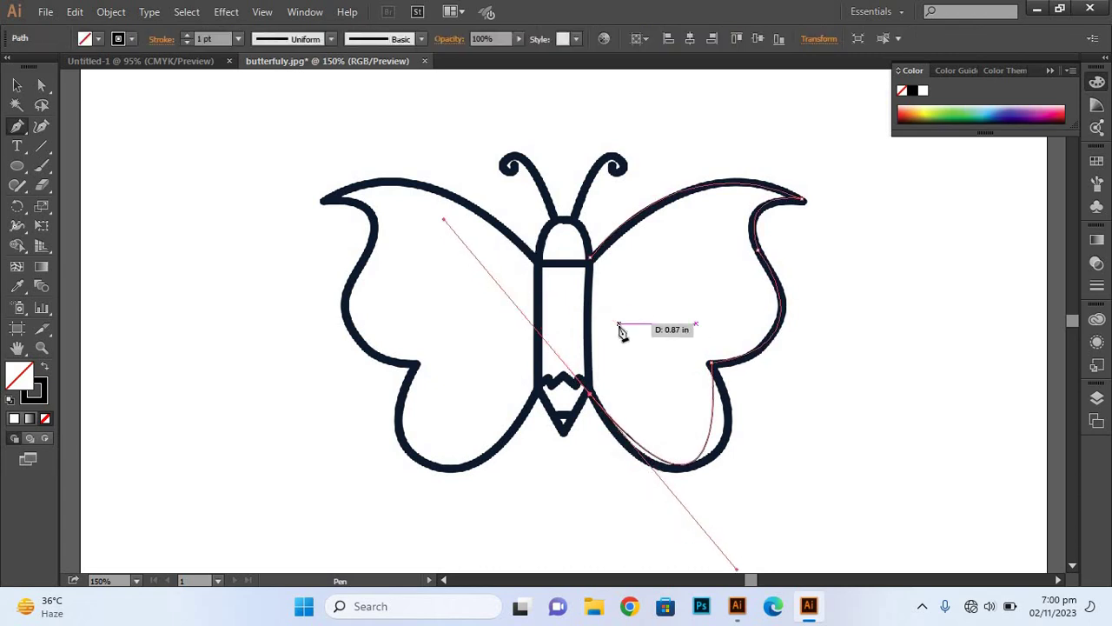
pyautogui.hotkey('ctrl', 'z')
pyautogui.click(711, 363)
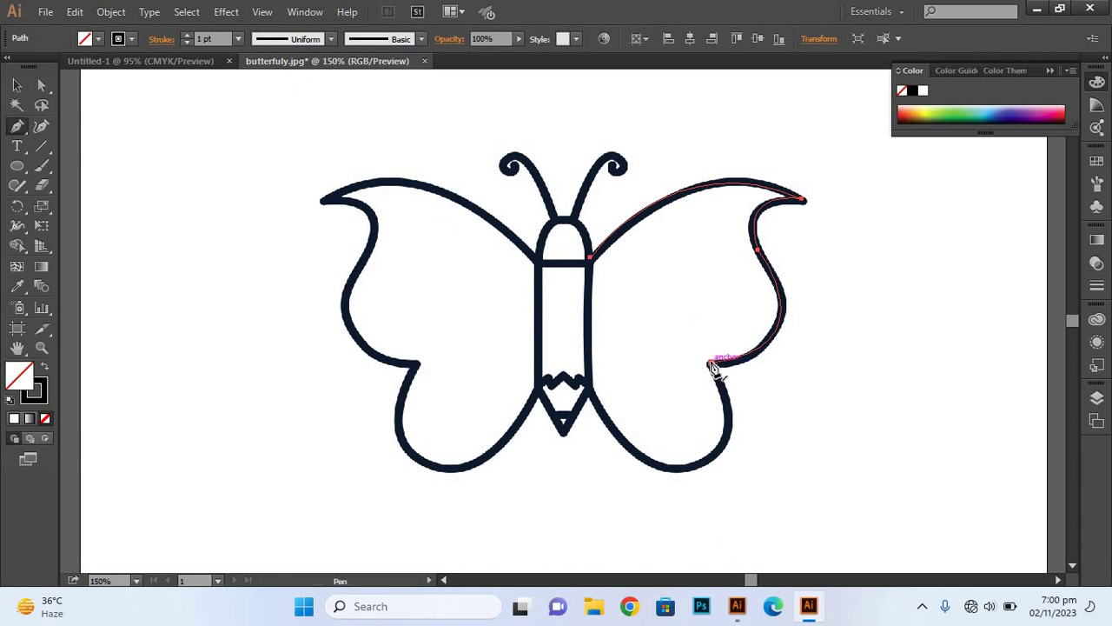
pyautogui.click(711, 364)
pyautogui.moveTo(676, 468); pyautogui.dragTo(581, 458)
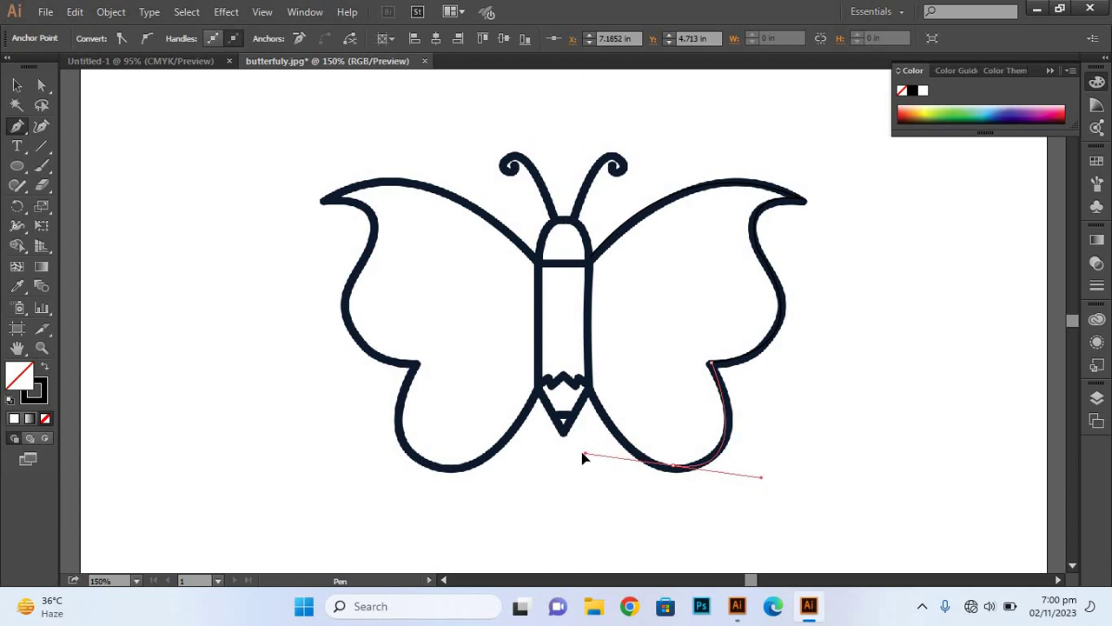
pyautogui.click(675, 469)
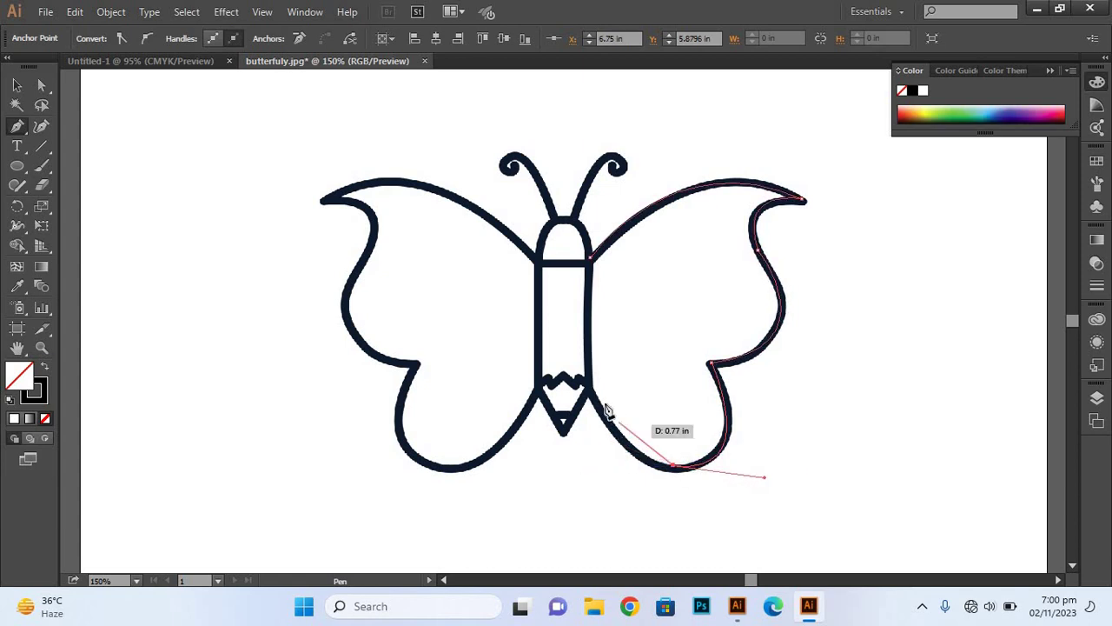
pyautogui.moveTo(591, 393); pyautogui.dragTo(559, 318)
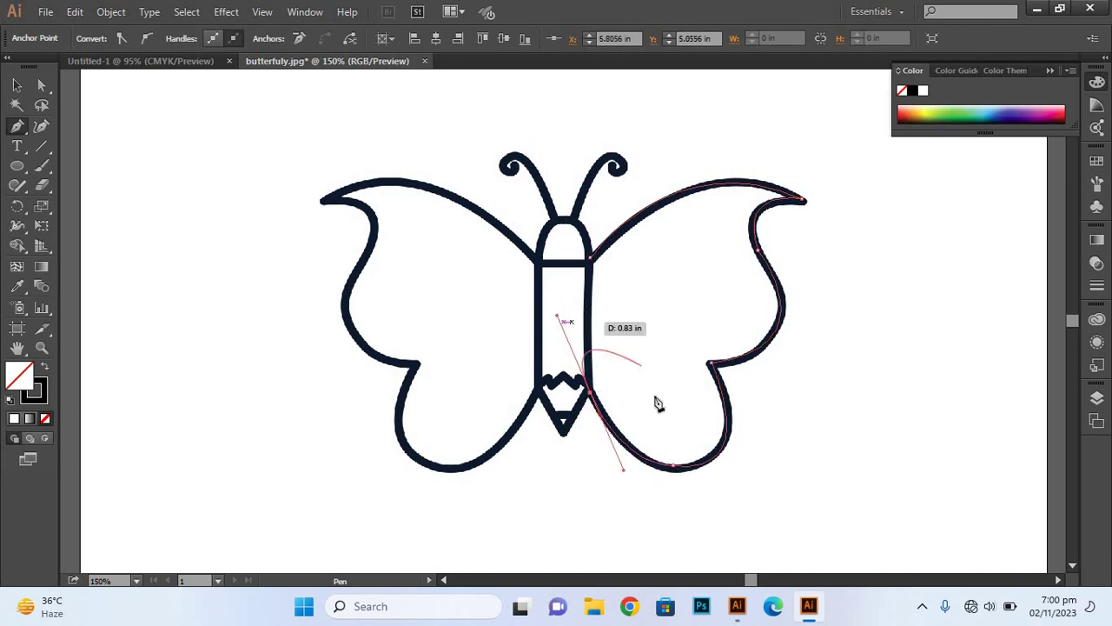
pyautogui.click(592, 392)
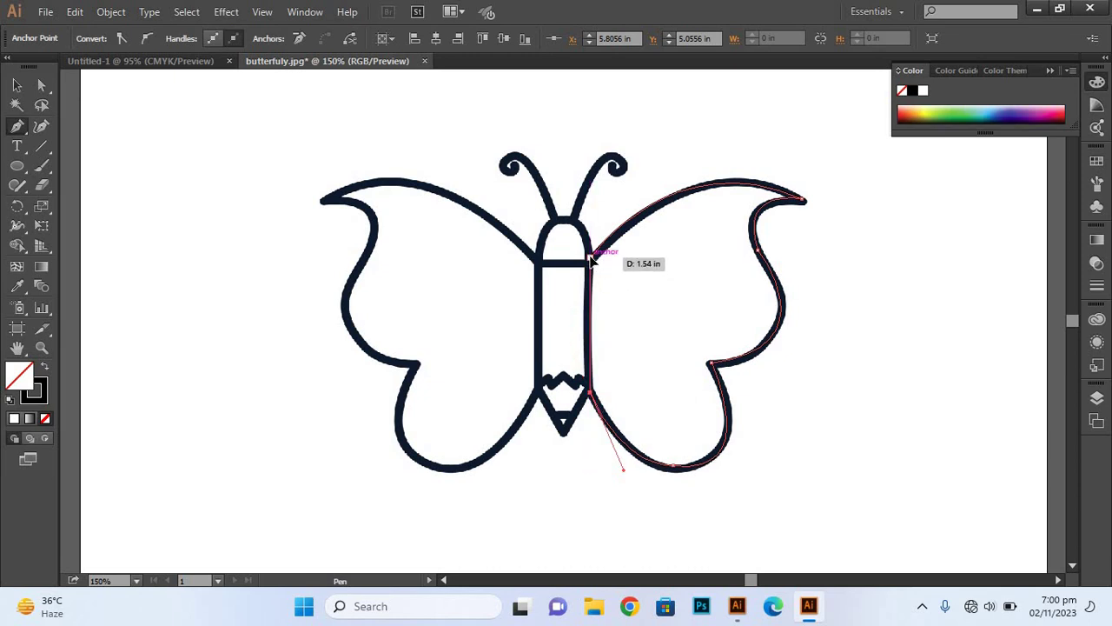
pyautogui.click(590, 261)
pyautogui.click(19, 85)
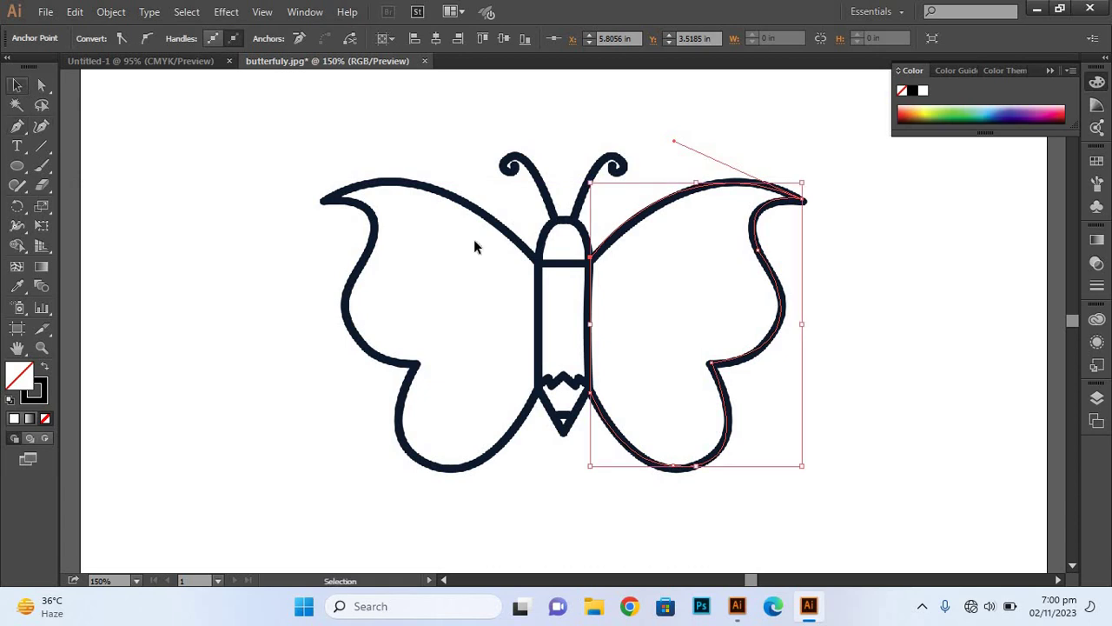
# Hide and reshow the butterfly template to check the tracing, then deselect
pyautogui.click(1096, 397)
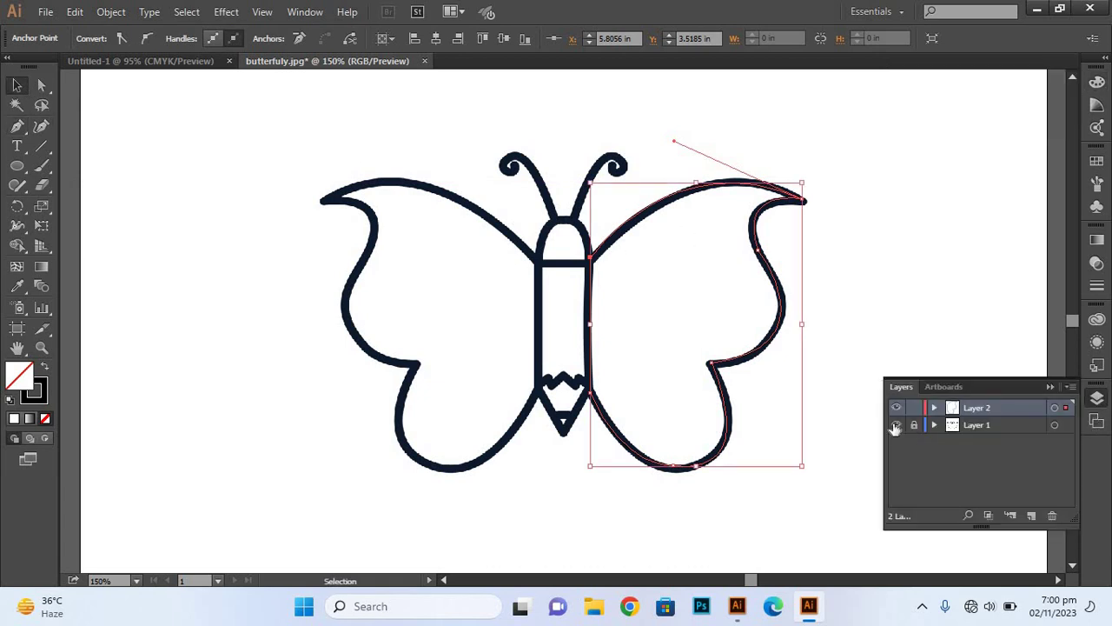
pyautogui.click(896, 425)
pyautogui.click(896, 425)
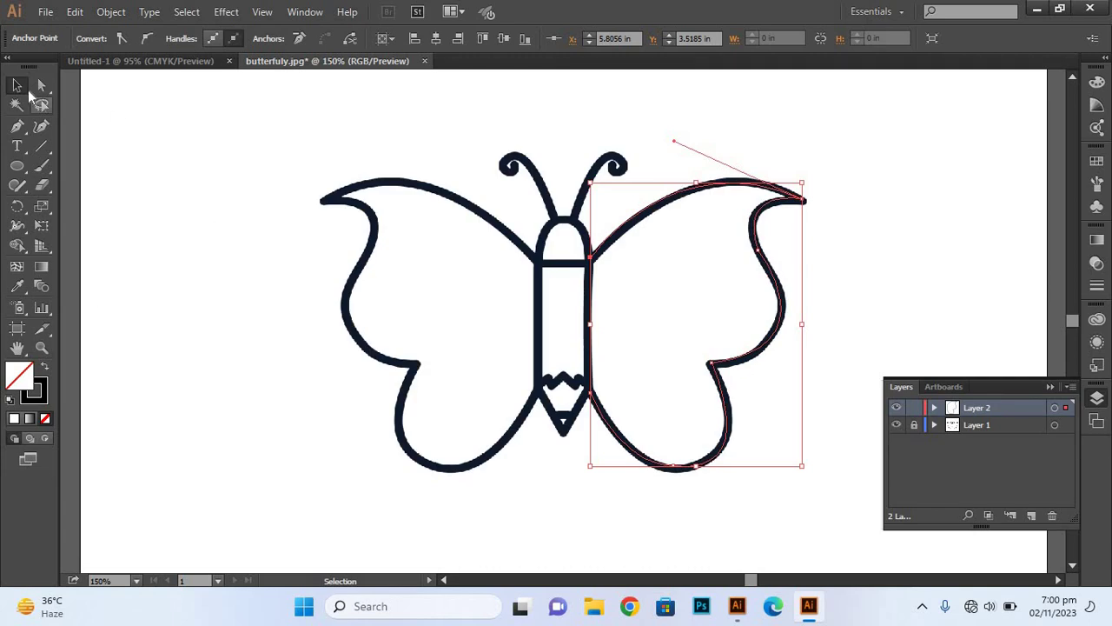
pyautogui.click(996, 335)
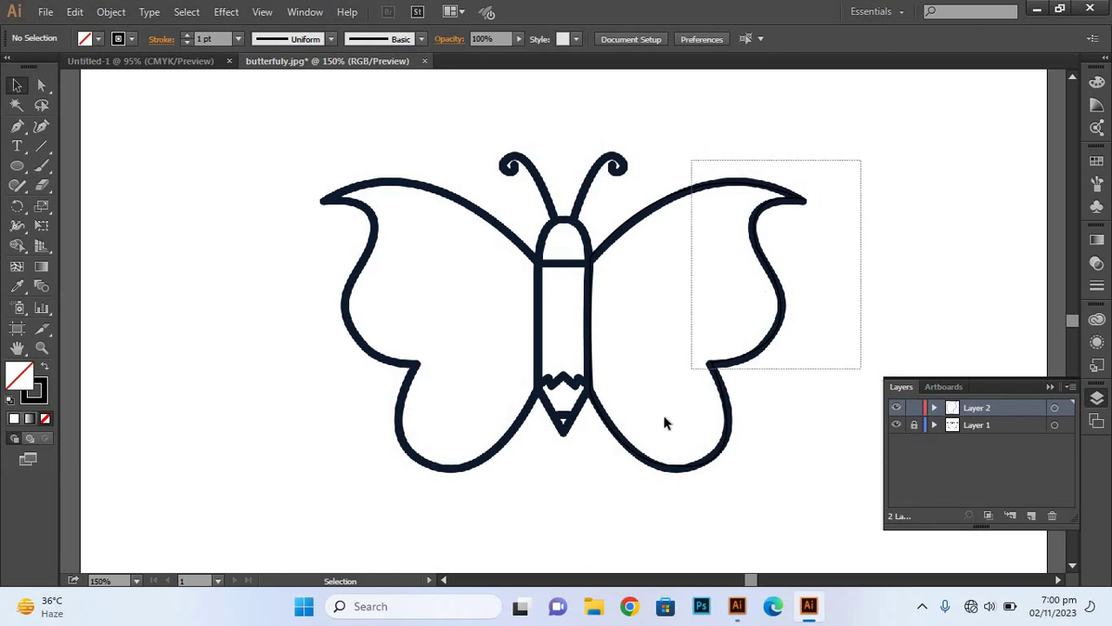
# Set the traced wing's stroke weight to 4 pt, after trying 6 pt
pyautogui.moveTo(860, 165); pyautogui.dragTo(663, 376)
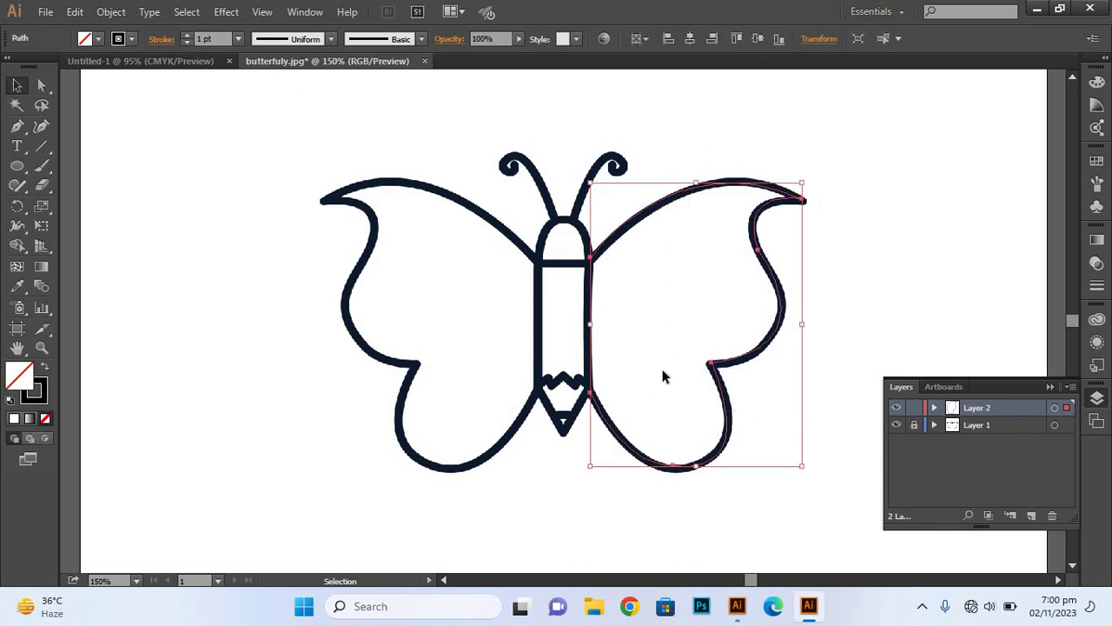
pyautogui.click(239, 39)
pyautogui.click(258, 200)
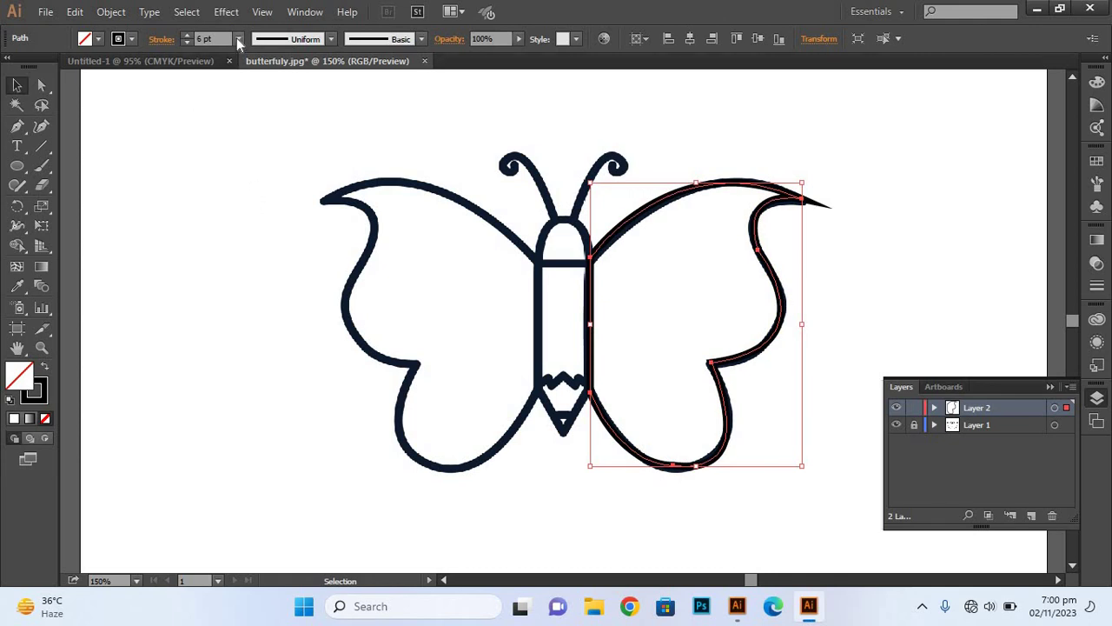
pyautogui.click(239, 38)
pyautogui.click(259, 160)
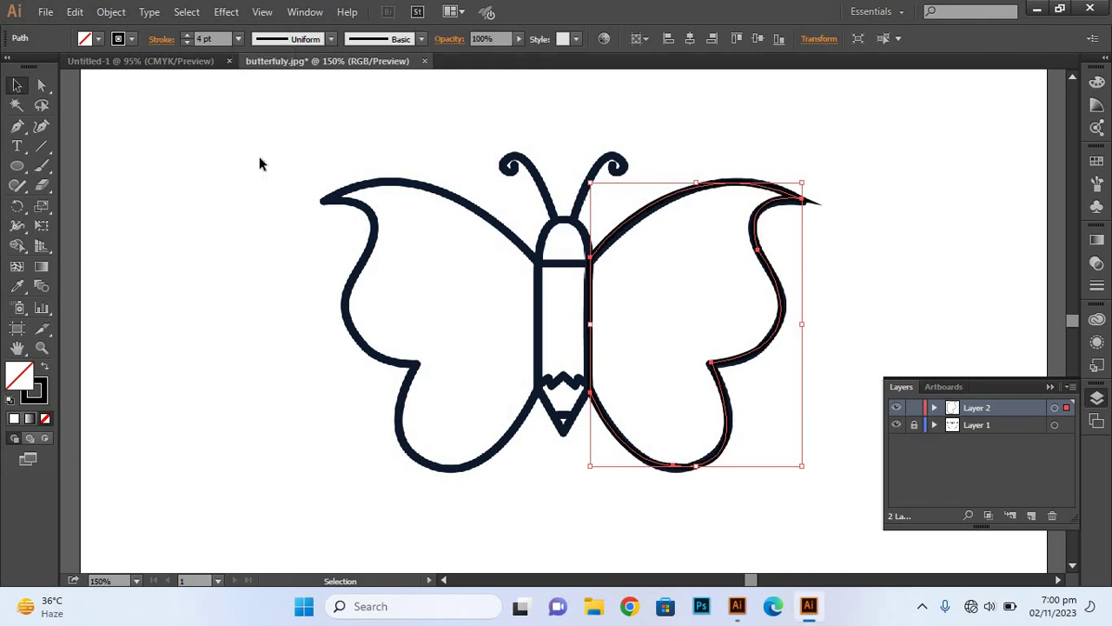
pyautogui.click(254, 157)
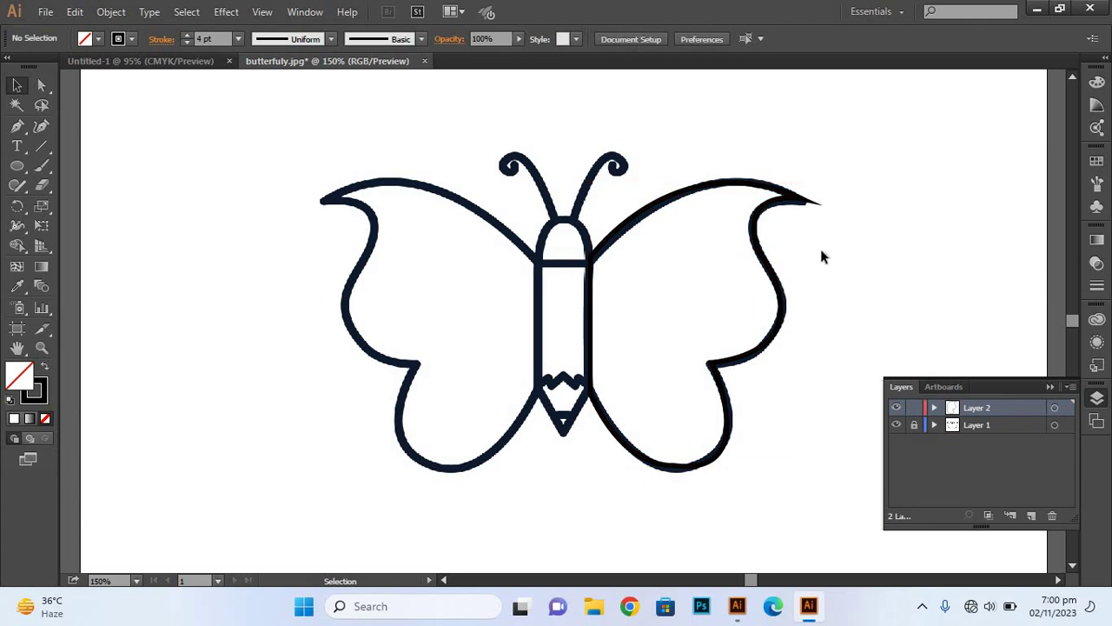
pyautogui.click(897, 424)
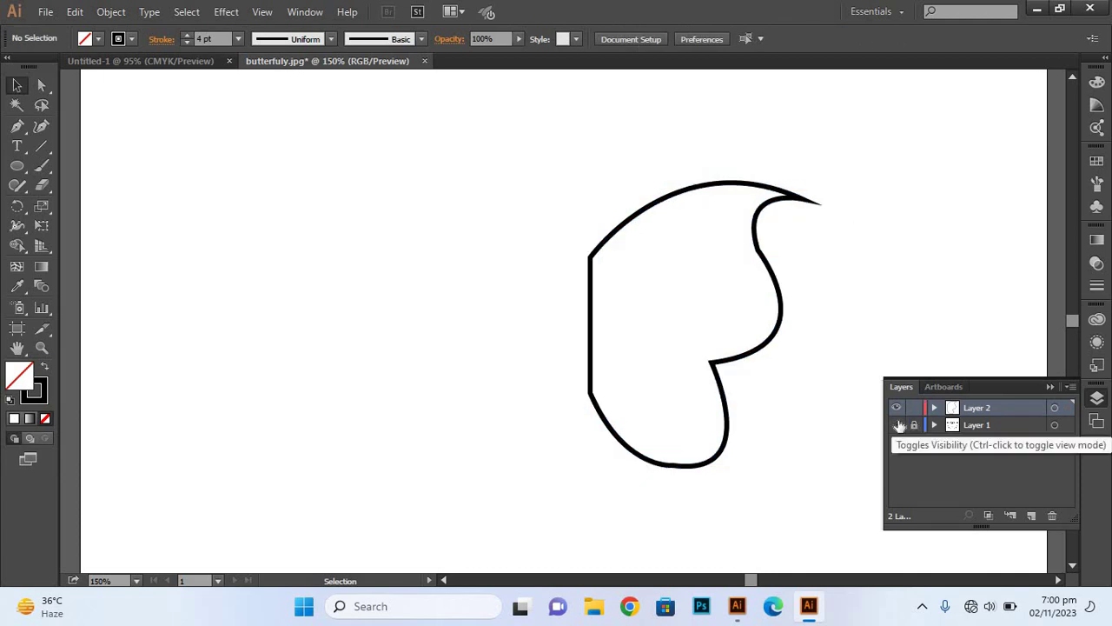
# With the template hidden, select the wing-tip anchor using Direct Selection, undoing an accidental nudge
pyautogui.click(897, 424)
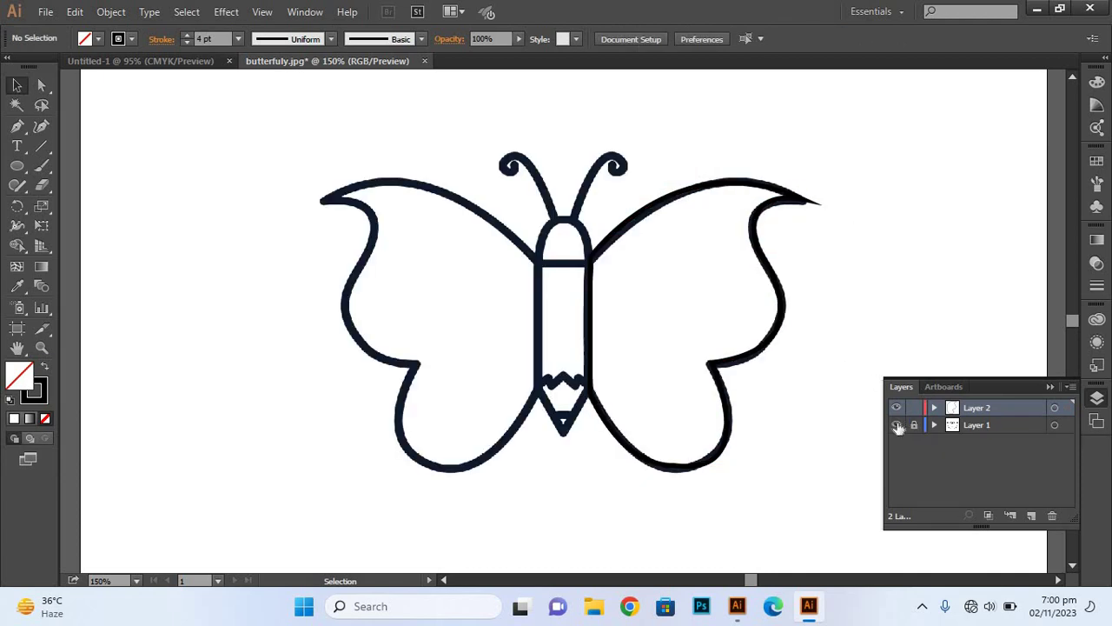
pyautogui.click(896, 424)
pyautogui.moveTo(845, 173); pyautogui.dragTo(786, 248)
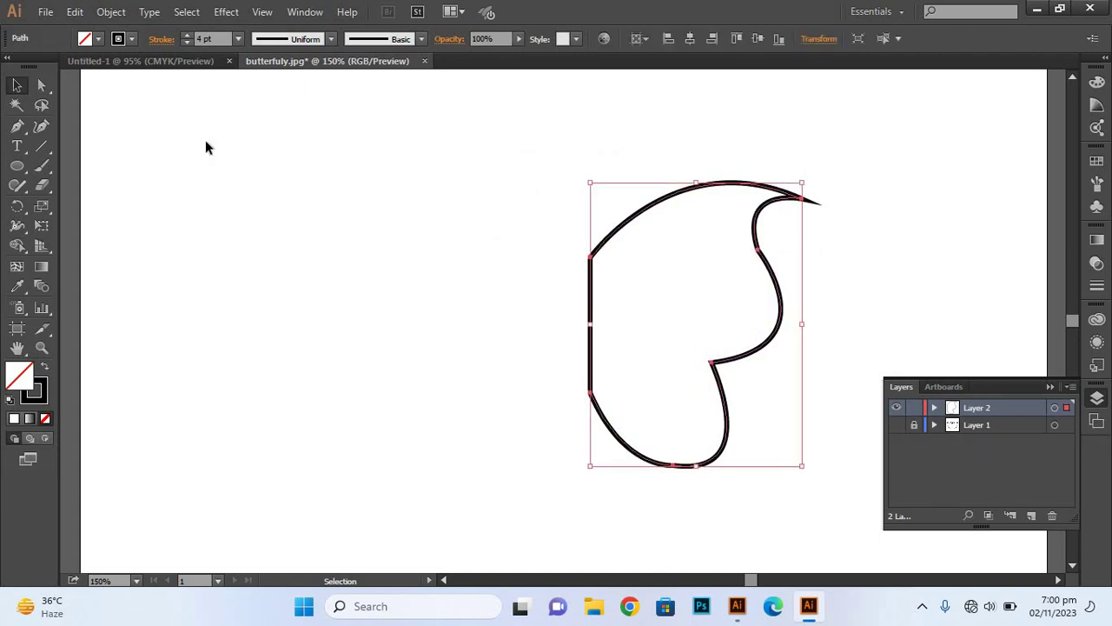
pyautogui.click(42, 85)
pyautogui.moveTo(879, 184); pyautogui.dragTo(804, 240)
pyautogui.click(805, 201)
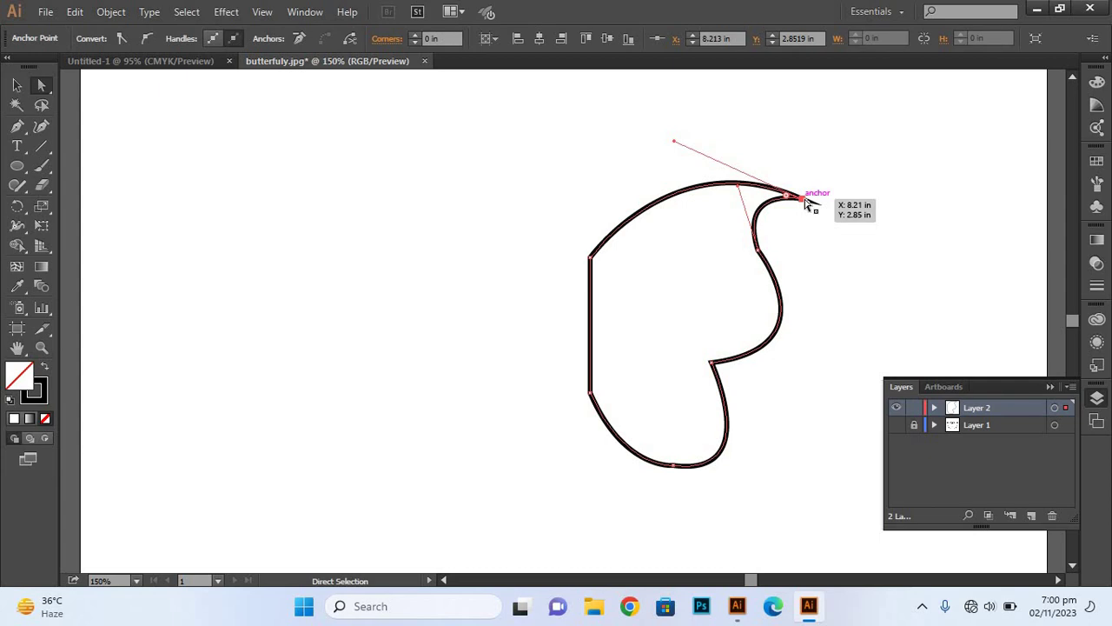
pyautogui.moveTo(804, 201); pyautogui.dragTo(814, 203)
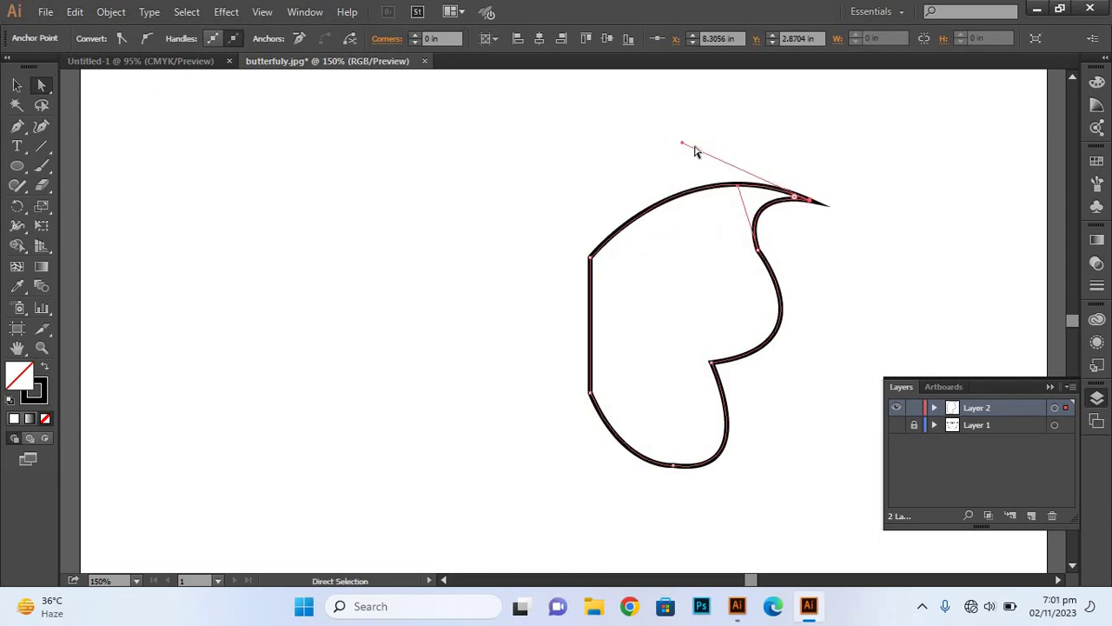
pyautogui.press('ctrl')
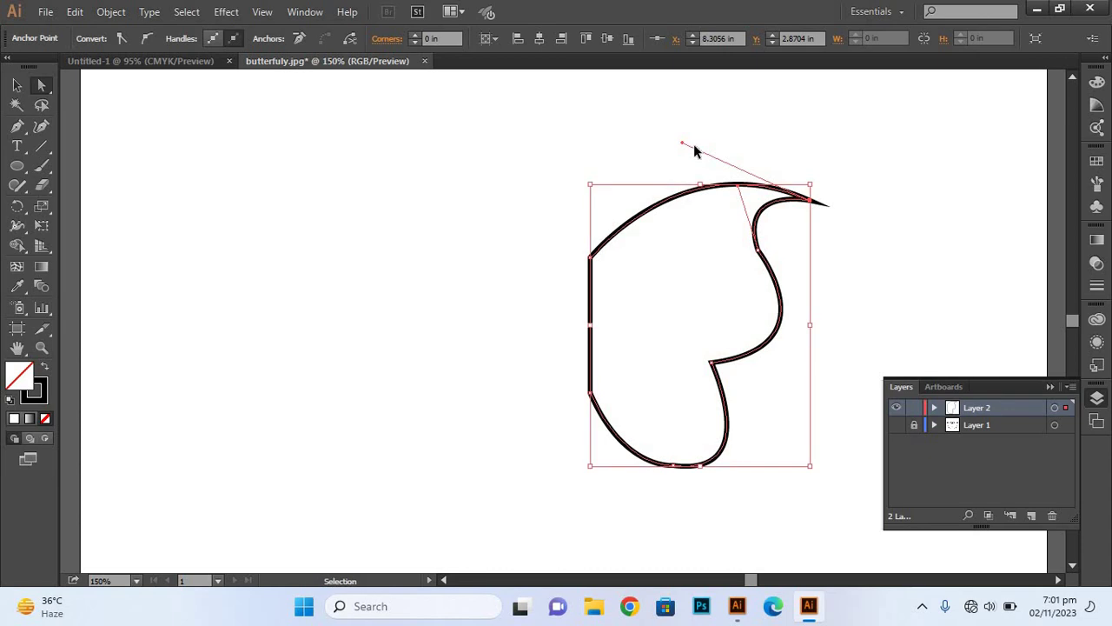
pyautogui.hotkey('ctrl', 'z')
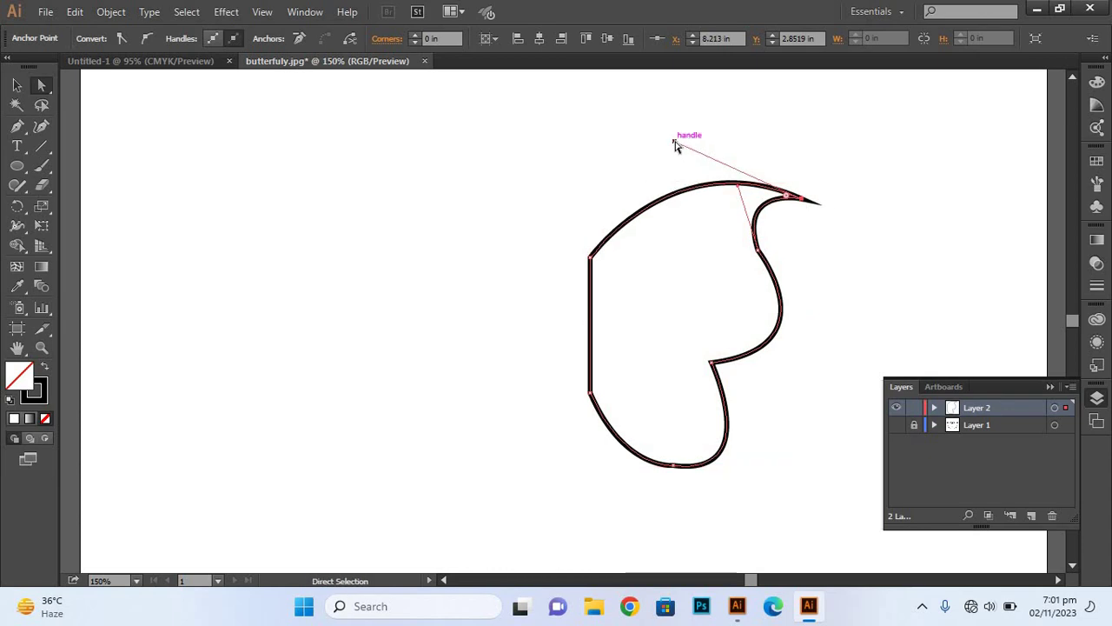
# Drag the direction handle to reshape the upper wing curve near the tip
pyautogui.moveTo(675, 142); pyautogui.dragTo(681, 127)
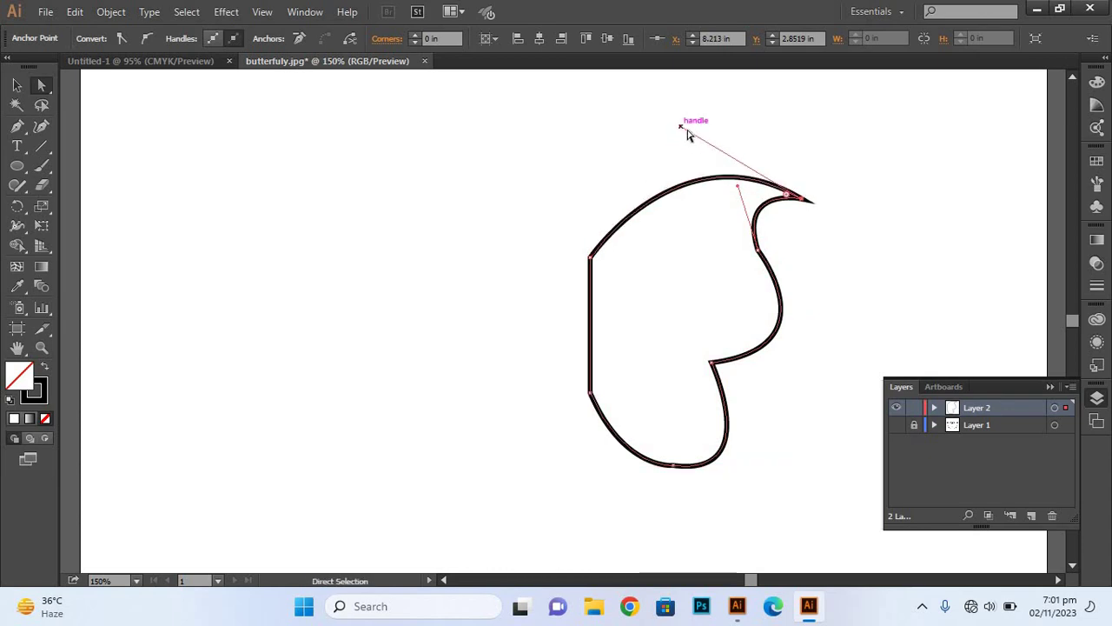
pyautogui.moveTo(682, 127); pyautogui.dragTo(685, 124)
pyautogui.click(686, 125)
pyautogui.moveTo(686, 126); pyautogui.dragTo(686, 119)
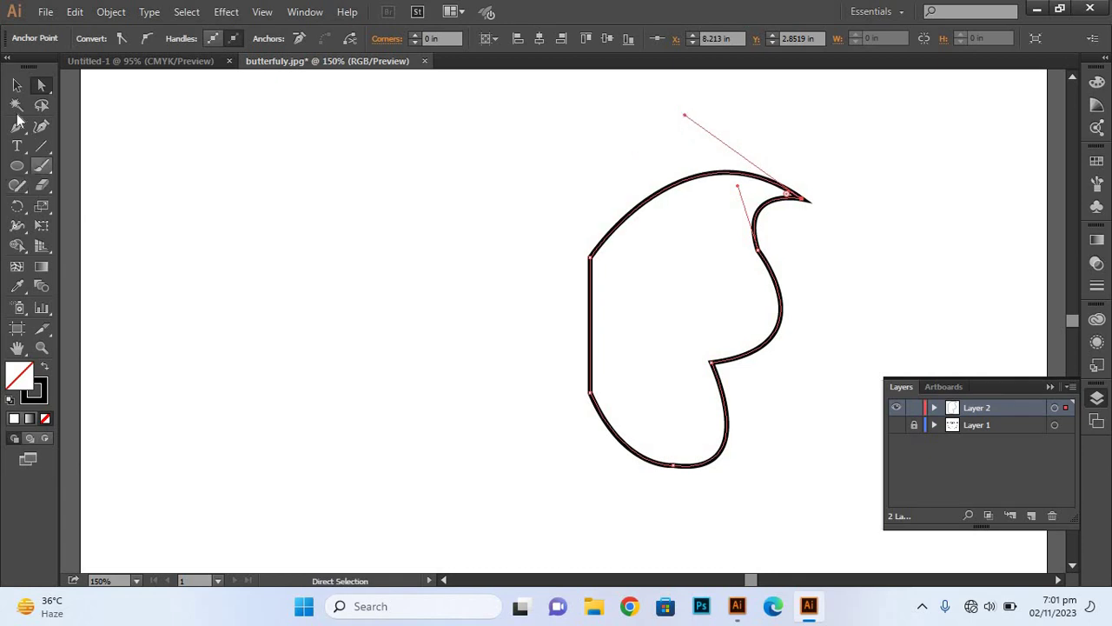
pyautogui.click(16, 85)
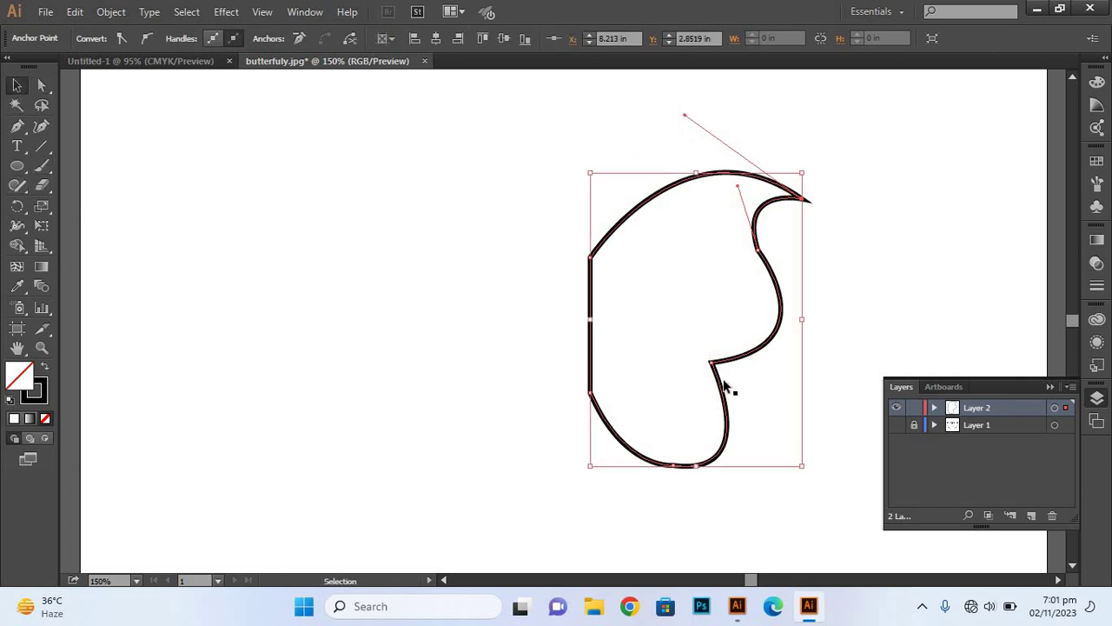
# Toggle the butterfly template repeatedly to compare, deselect the wing, and leave the template visible
pyautogui.click(897, 425)
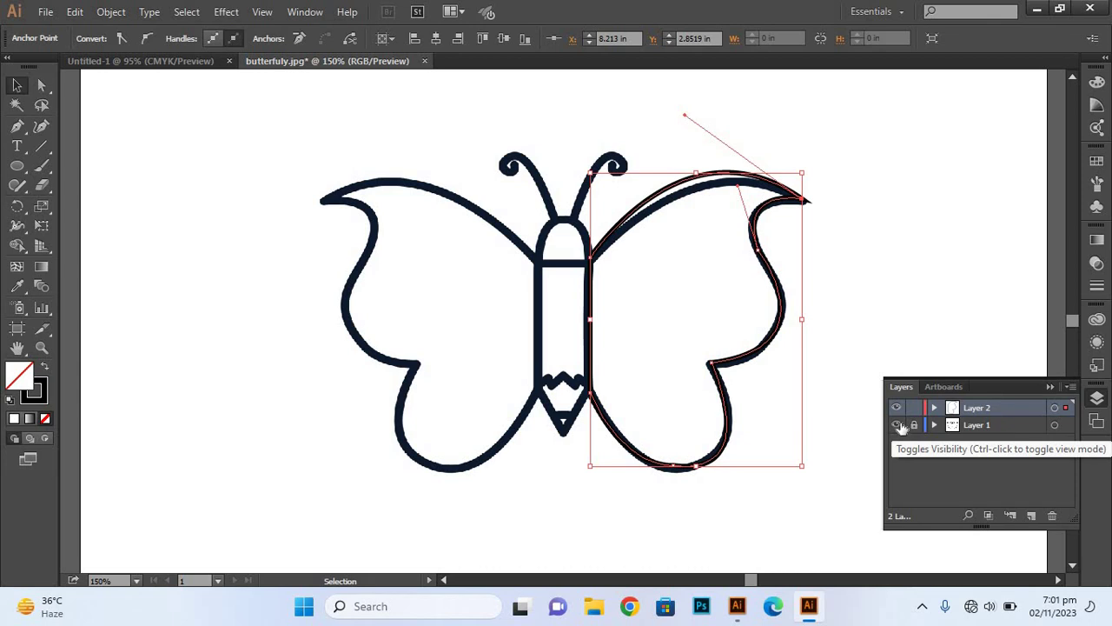
pyautogui.click(897, 425)
pyautogui.click(897, 425)
pyautogui.click(897, 425)
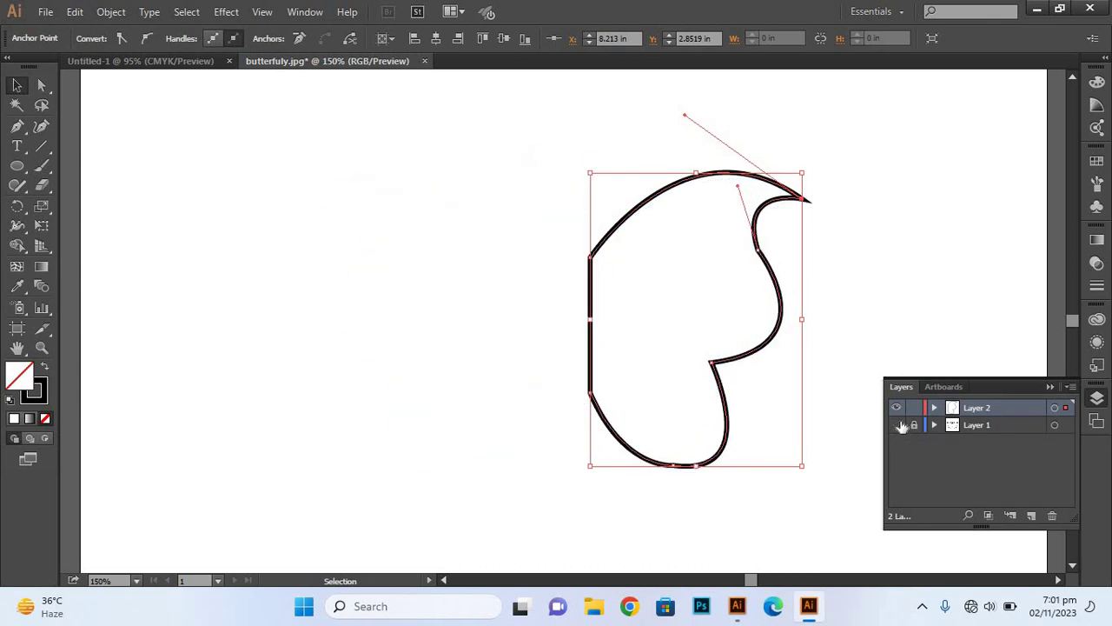
pyautogui.click(897, 425)
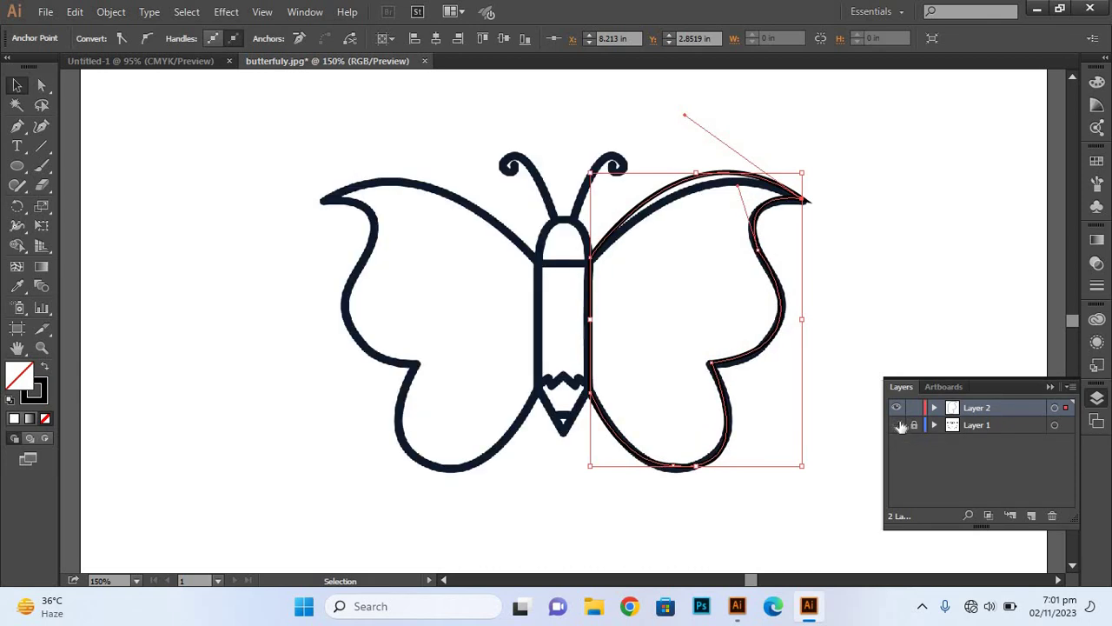
pyautogui.click(897, 425)
pyautogui.click(900, 263)
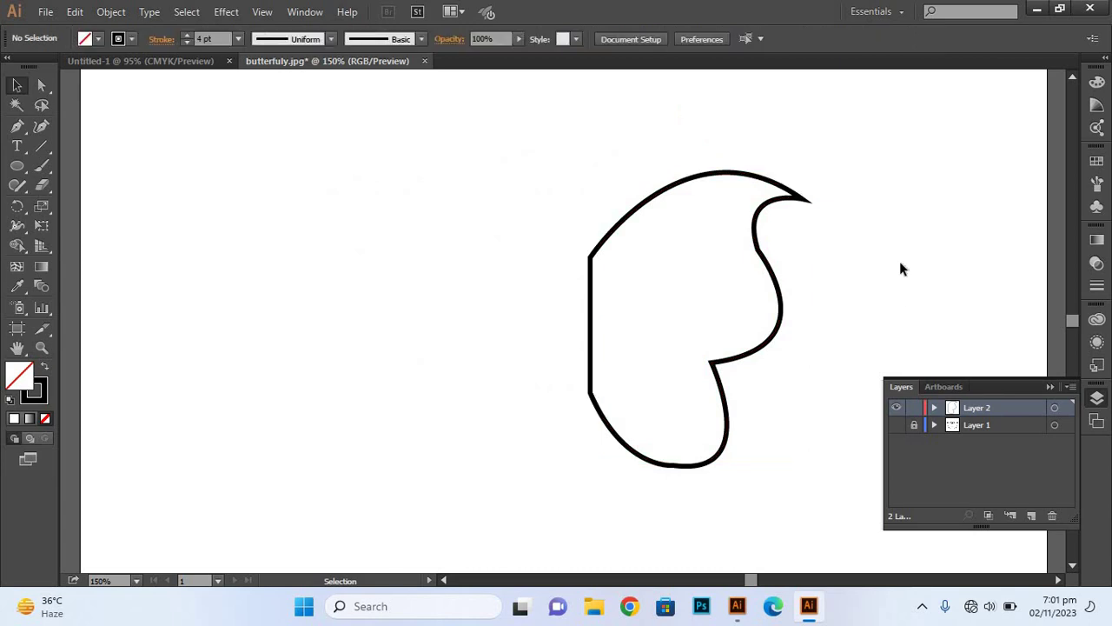
pyautogui.click(897, 425)
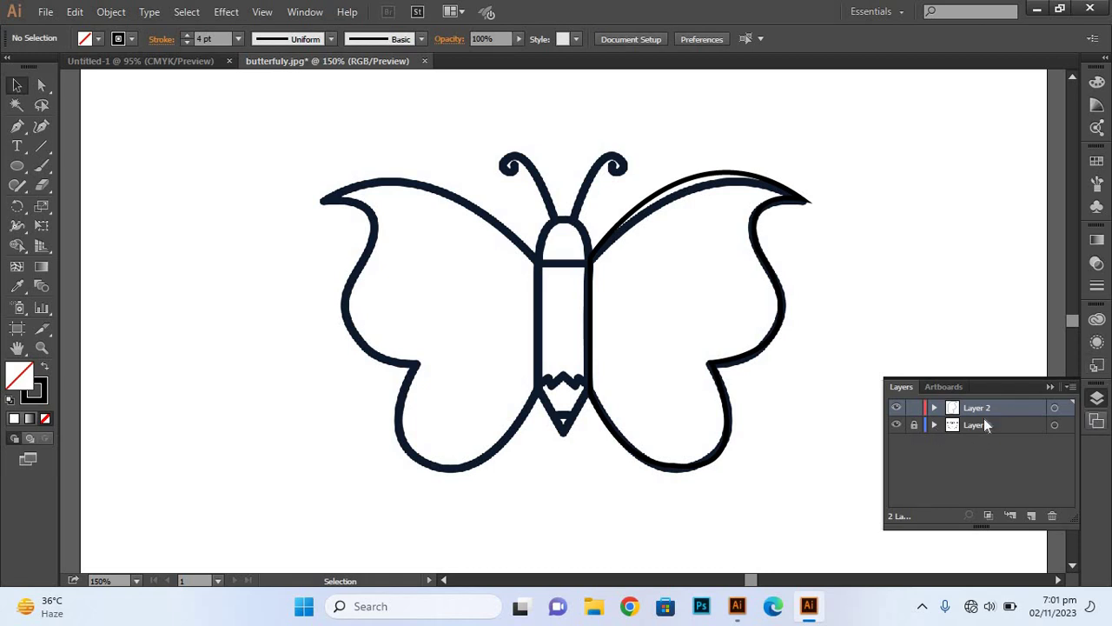
# Reflect a vertical copy of the right wing and move it over the left wing
pyautogui.moveTo(881, 181); pyautogui.dragTo(719, 412)
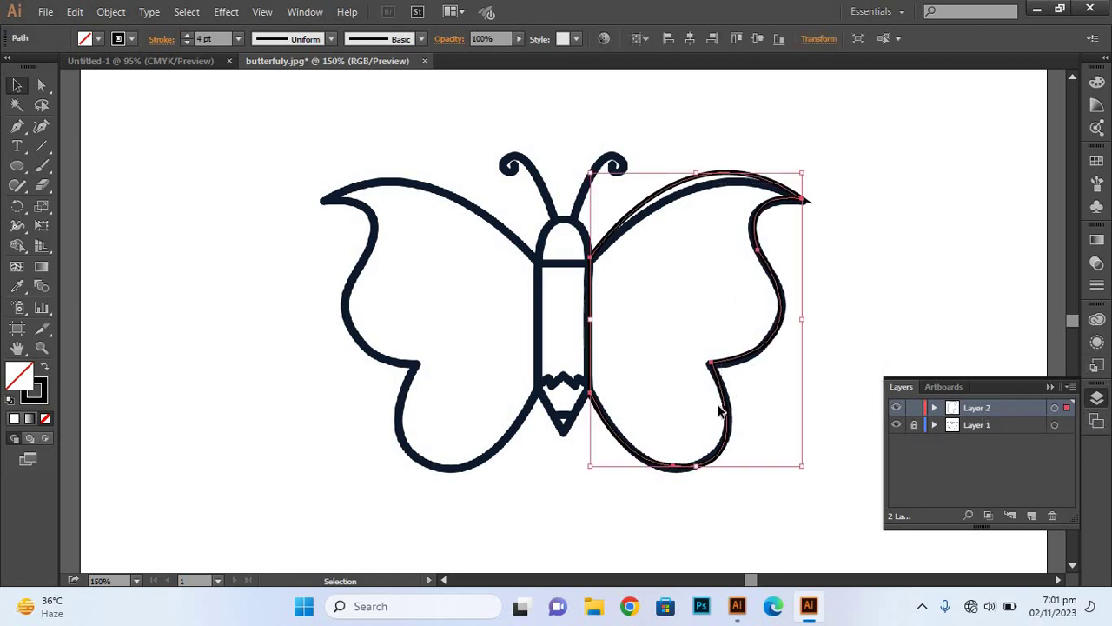
pyautogui.rightClick(660, 189)
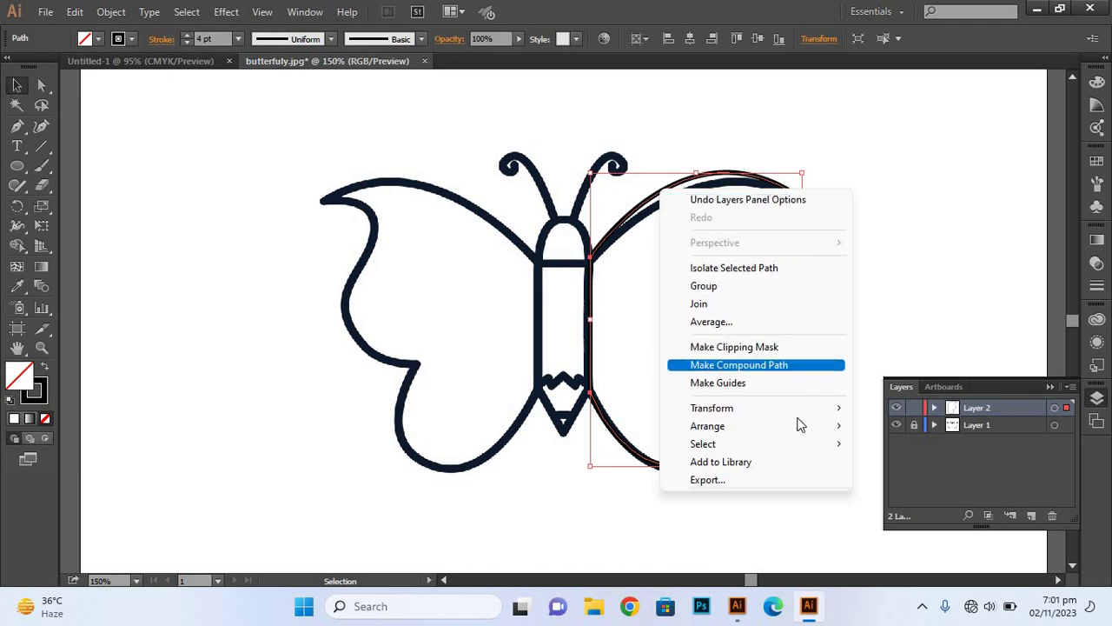
pyautogui.moveTo(753, 407)
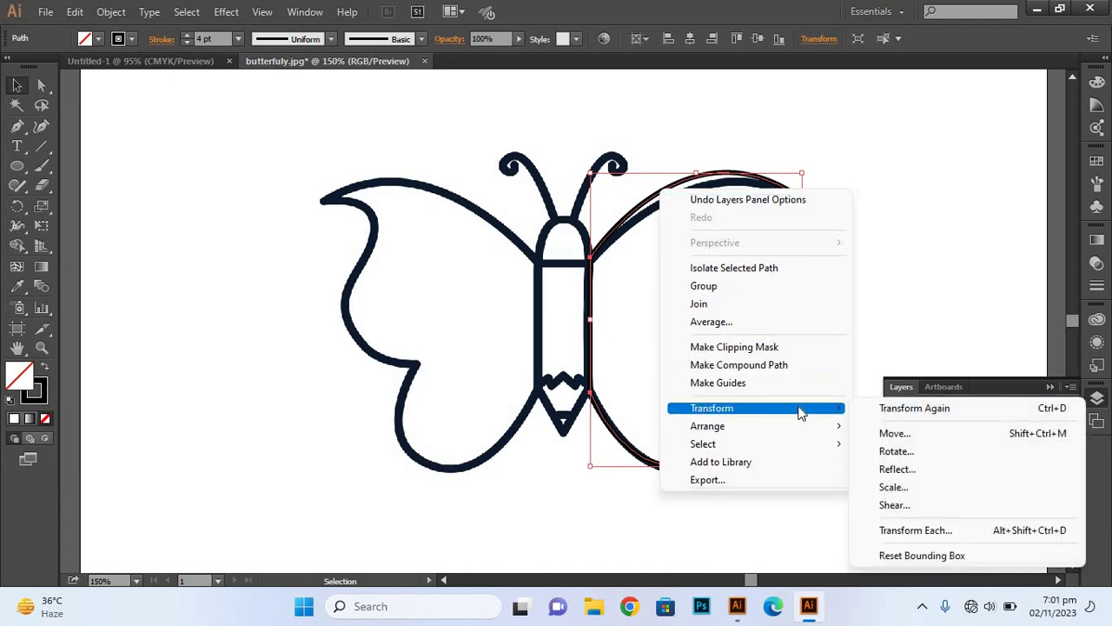
pyautogui.click(921, 468)
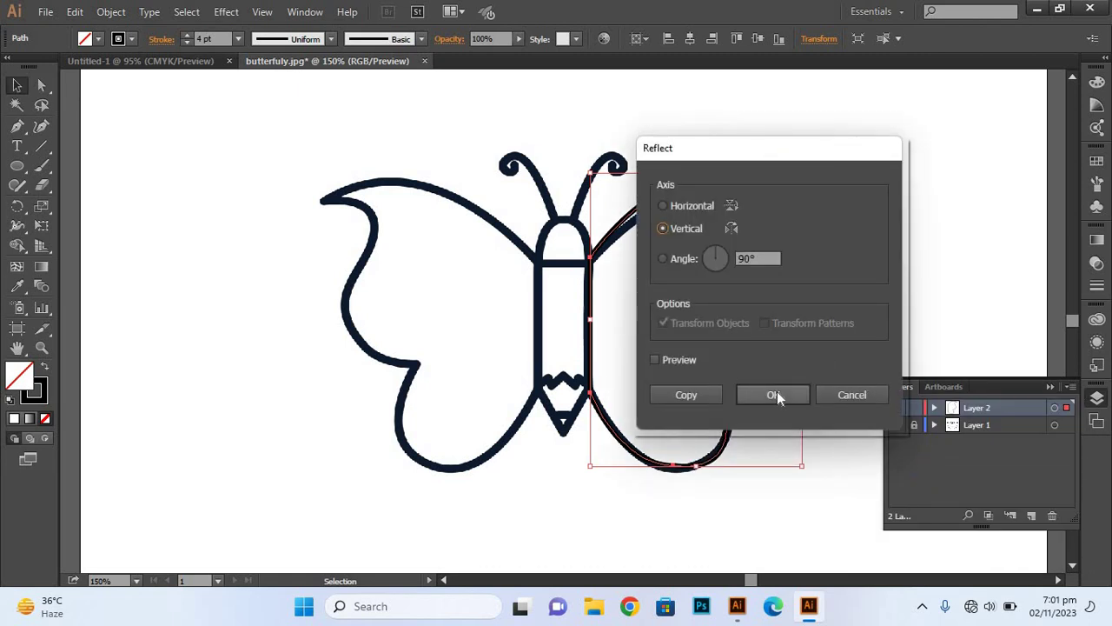
pyautogui.click(685, 396)
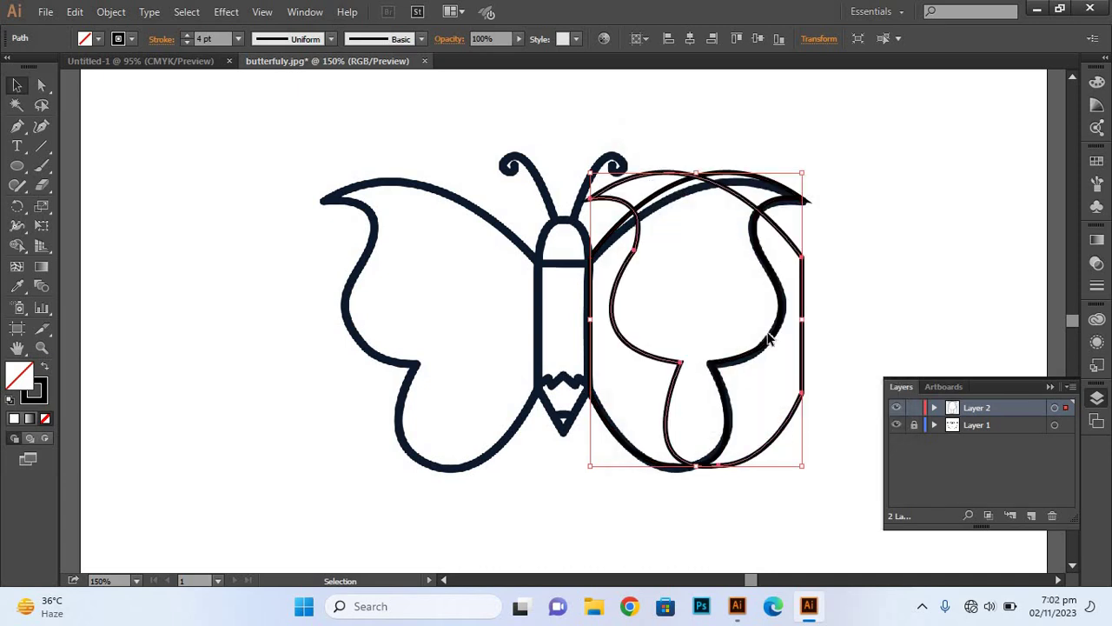
pyautogui.moveTo(799, 346); pyautogui.dragTo(540, 349)
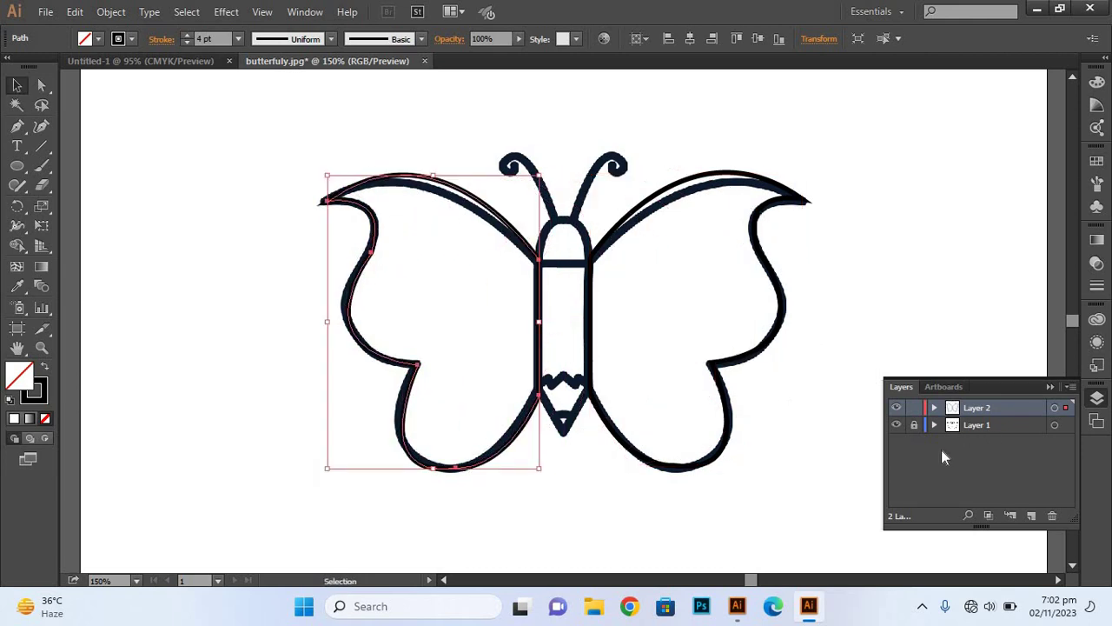
# Toggle the template on and off to compare, ending visible, and lock then unlock Layer 2
pyautogui.click(896, 425)
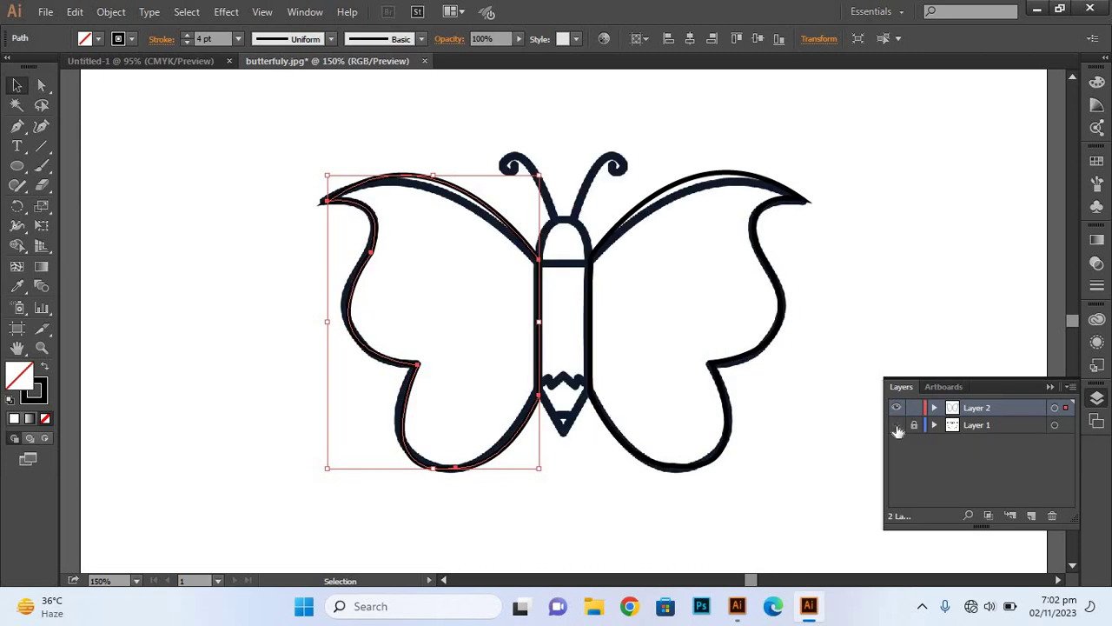
pyautogui.click(897, 426)
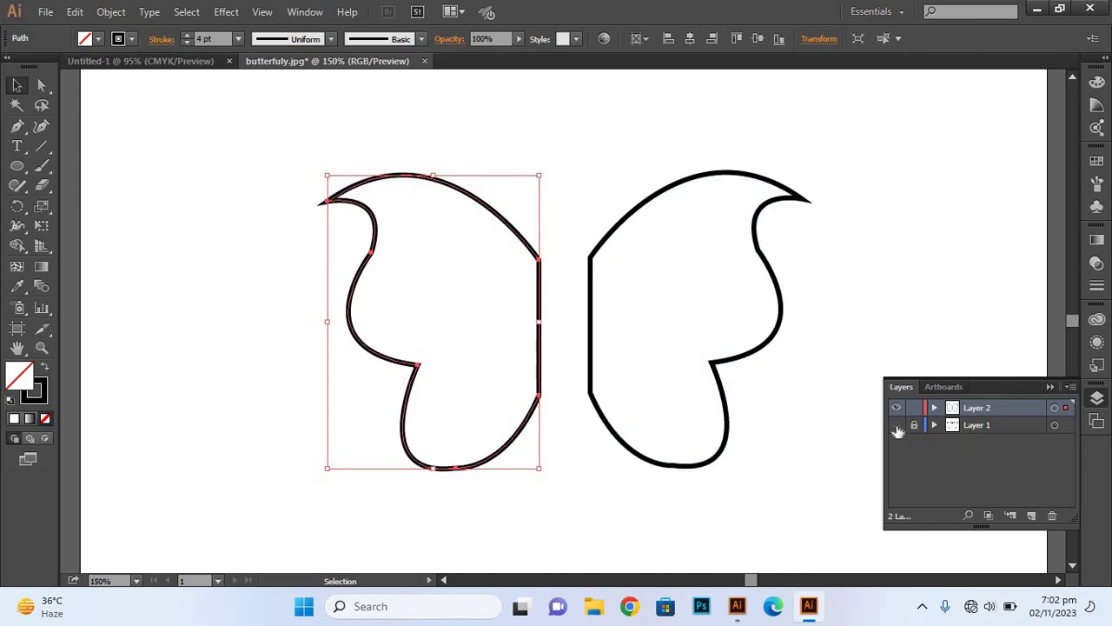
pyautogui.click(897, 426)
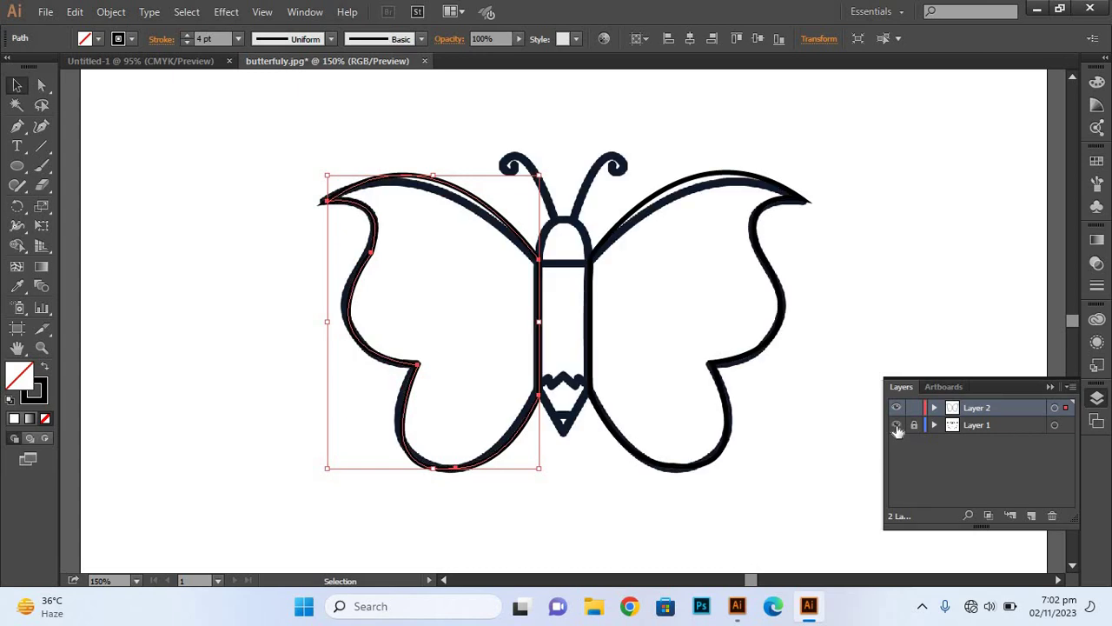
pyautogui.click(896, 426)
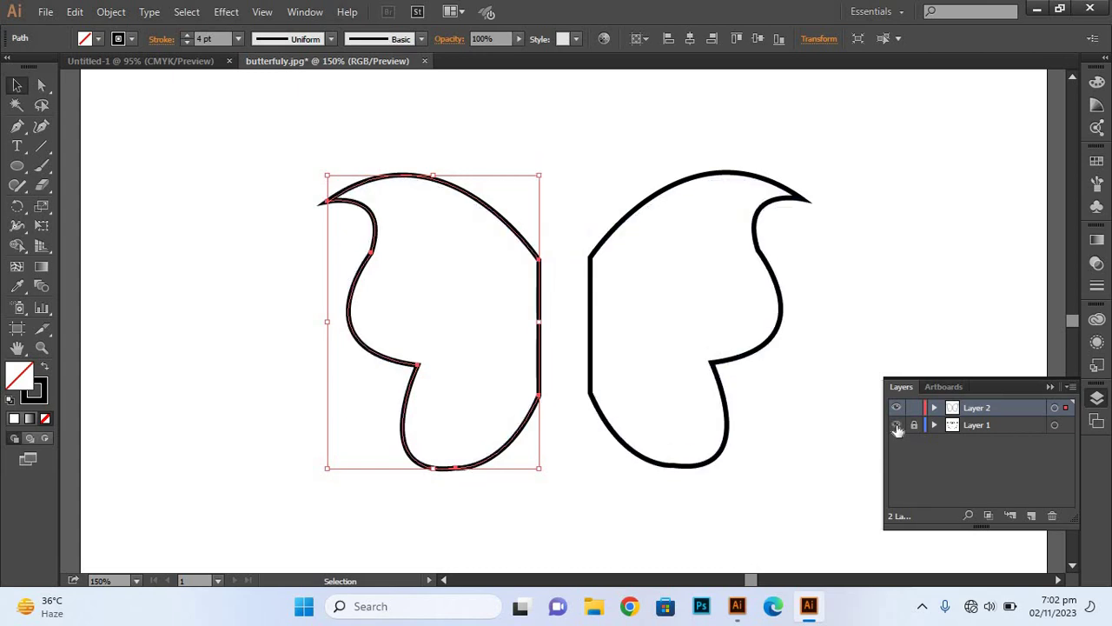
pyautogui.click(897, 425)
pyautogui.click(897, 426)
pyautogui.click(896, 426)
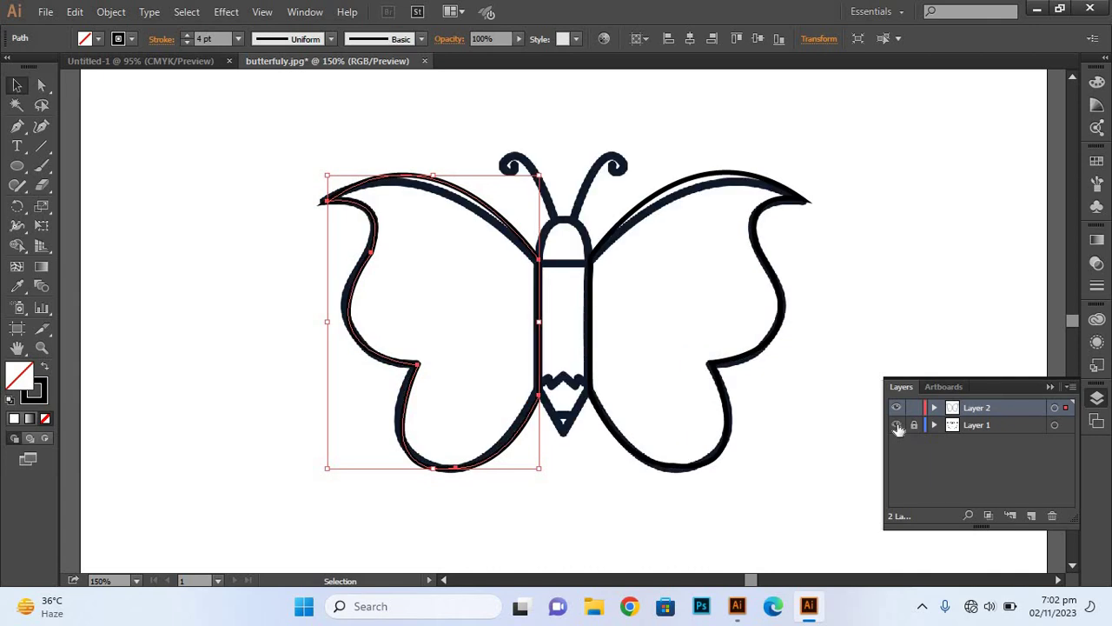
pyautogui.click(896, 426)
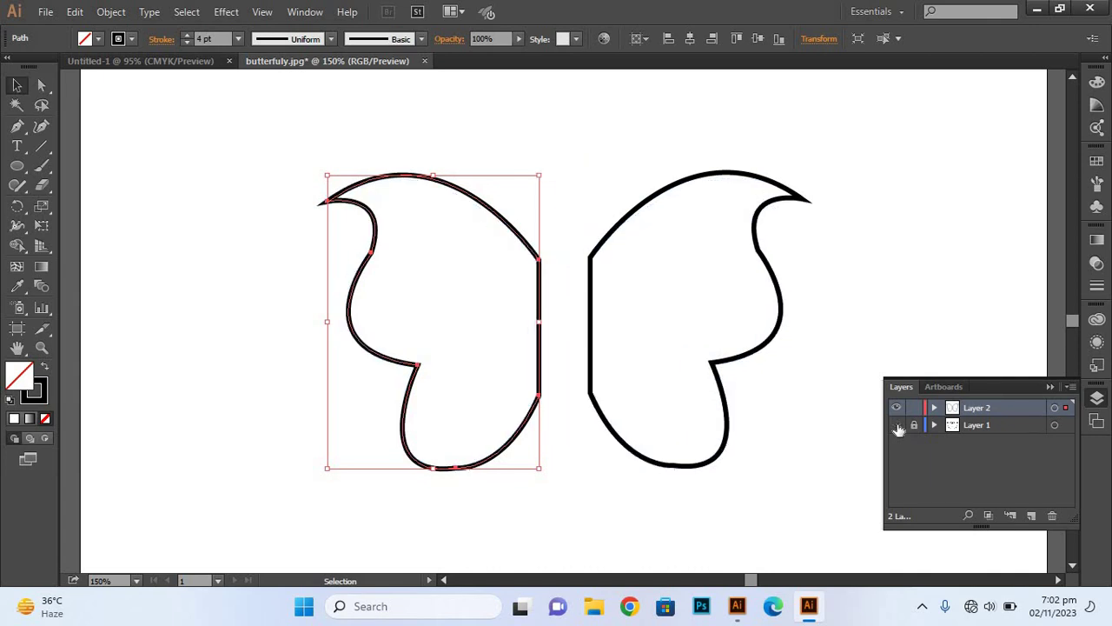
pyautogui.click(897, 425)
pyautogui.click(914, 409)
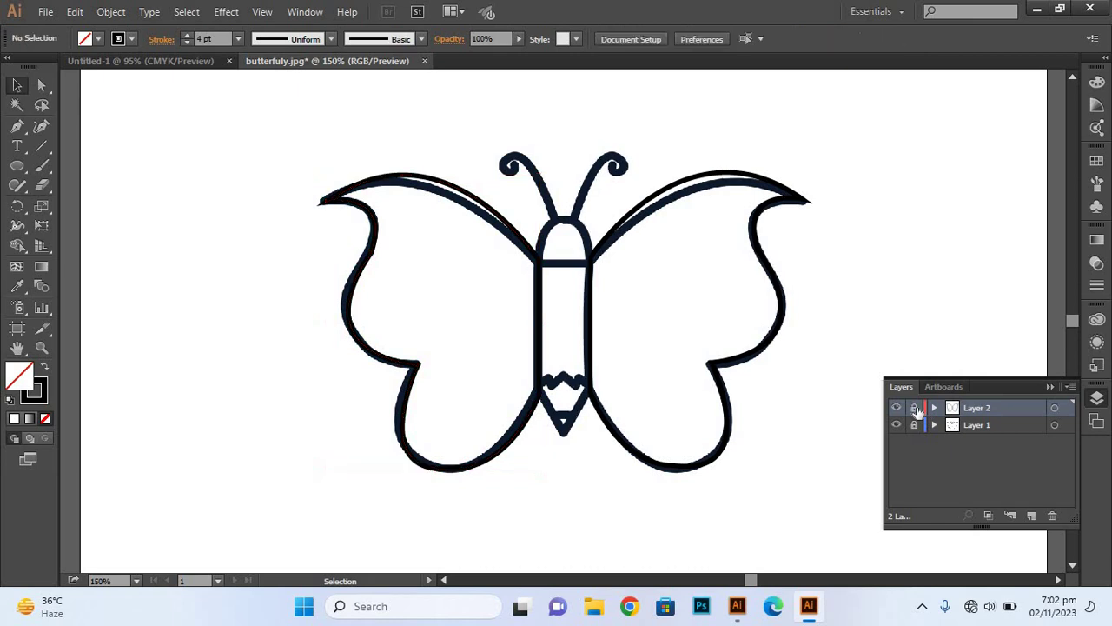
pyautogui.click(915, 408)
# Group both traced wing outlines, then hide and reshow the template to check them
pyautogui.moveTo(874, 213); pyautogui.dragTo(414, 337)
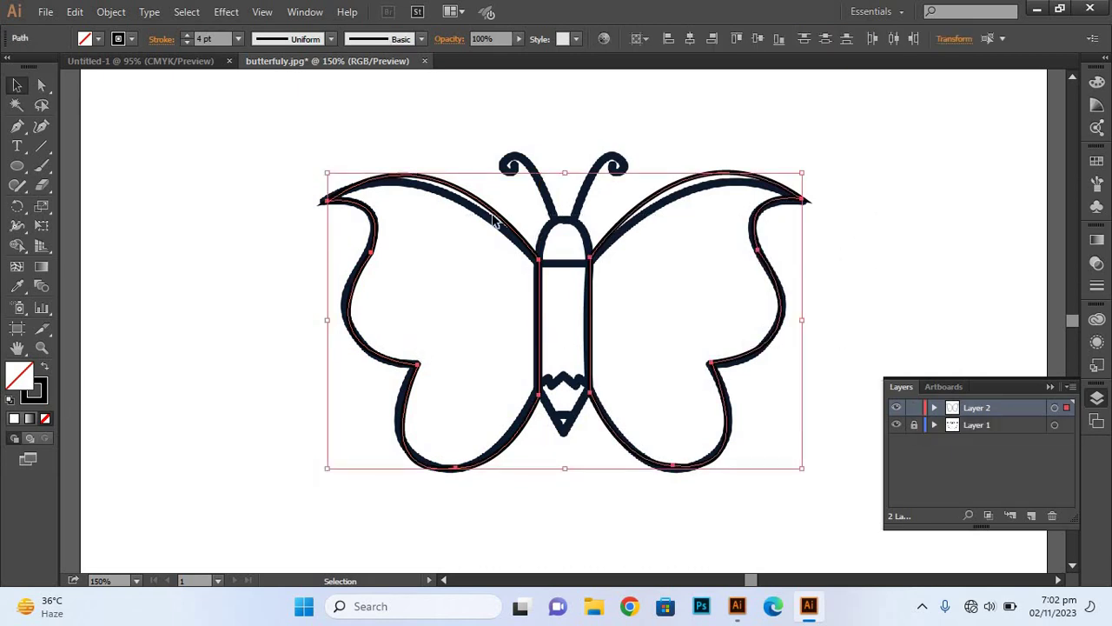
pyautogui.rightClick(461, 180)
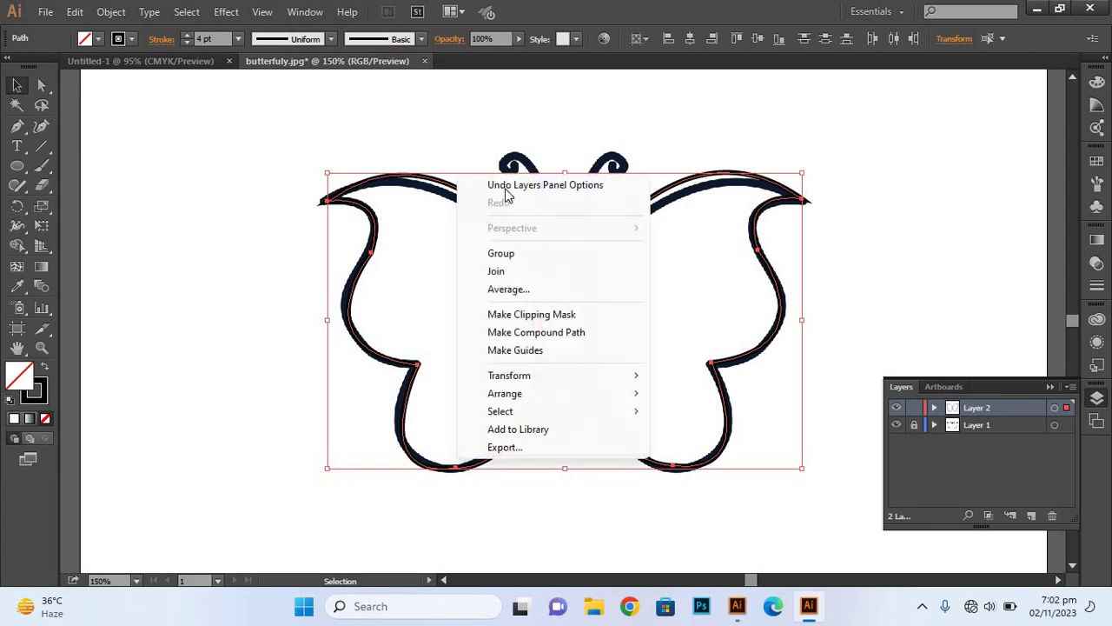
pyautogui.click(500, 251)
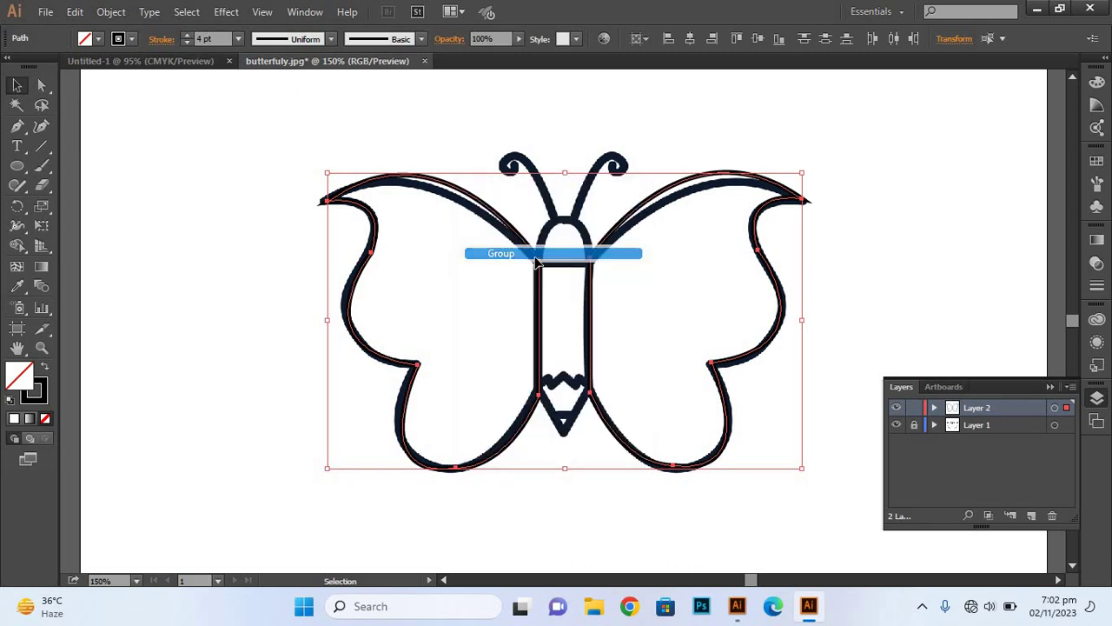
pyautogui.click(897, 425)
pyautogui.click(897, 425)
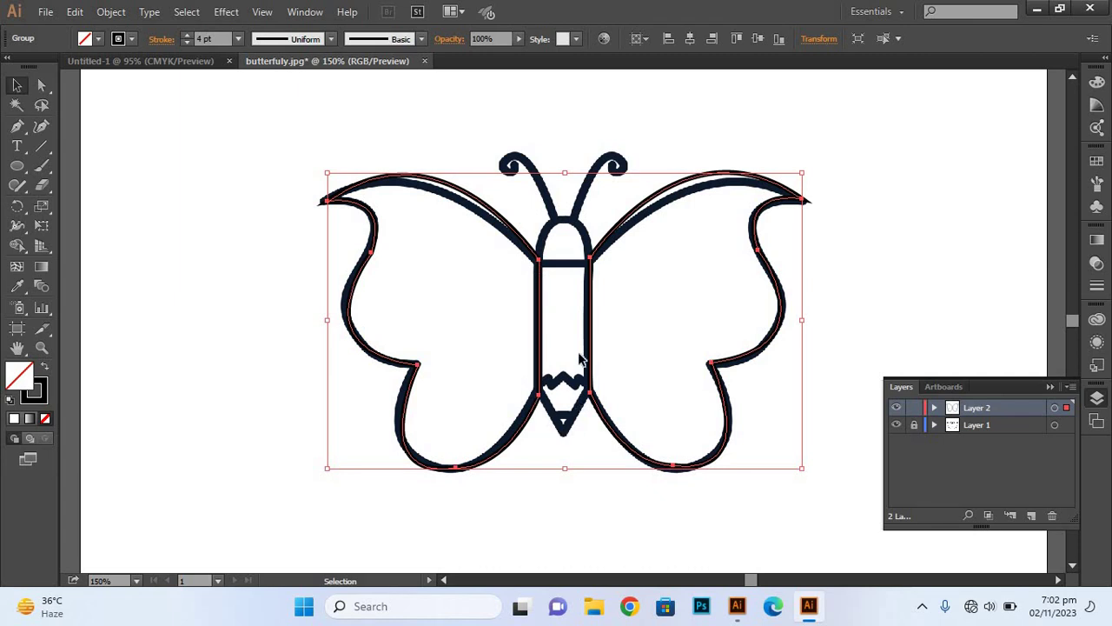
# Add a new Layer 3 for the body shape and hide the traced wings layer
pyautogui.click(1033, 517)
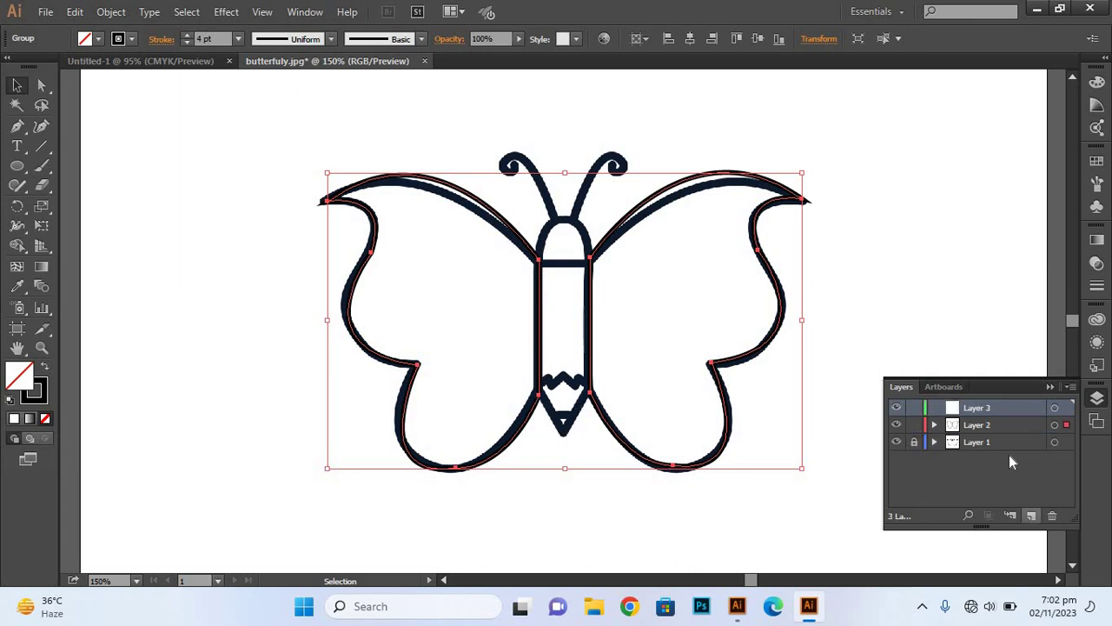
pyautogui.click(896, 425)
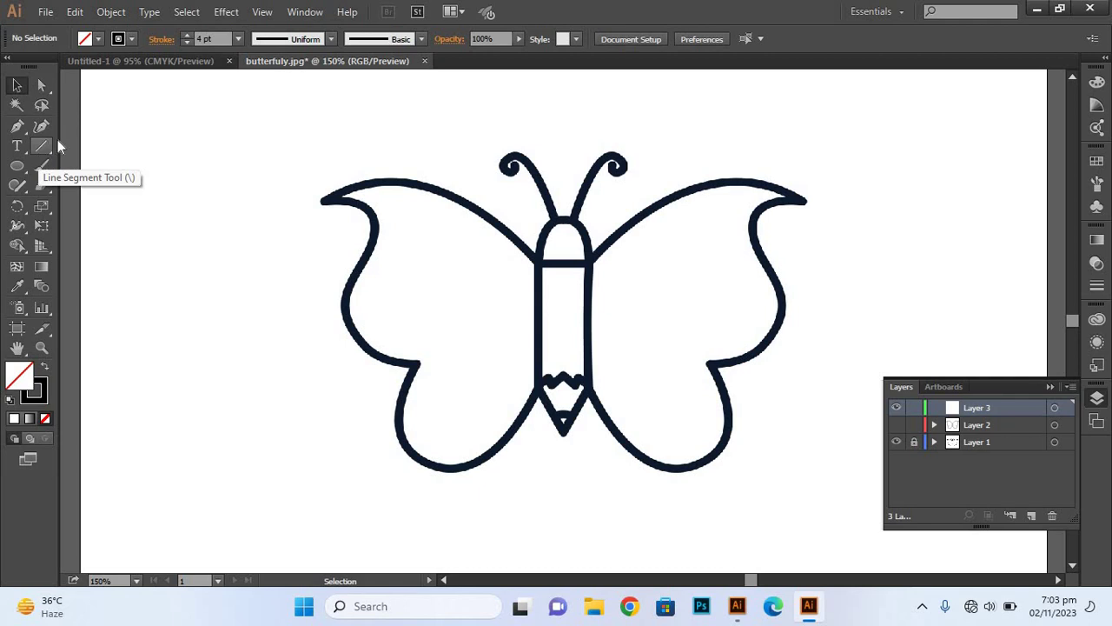
pyautogui.click(16, 167)
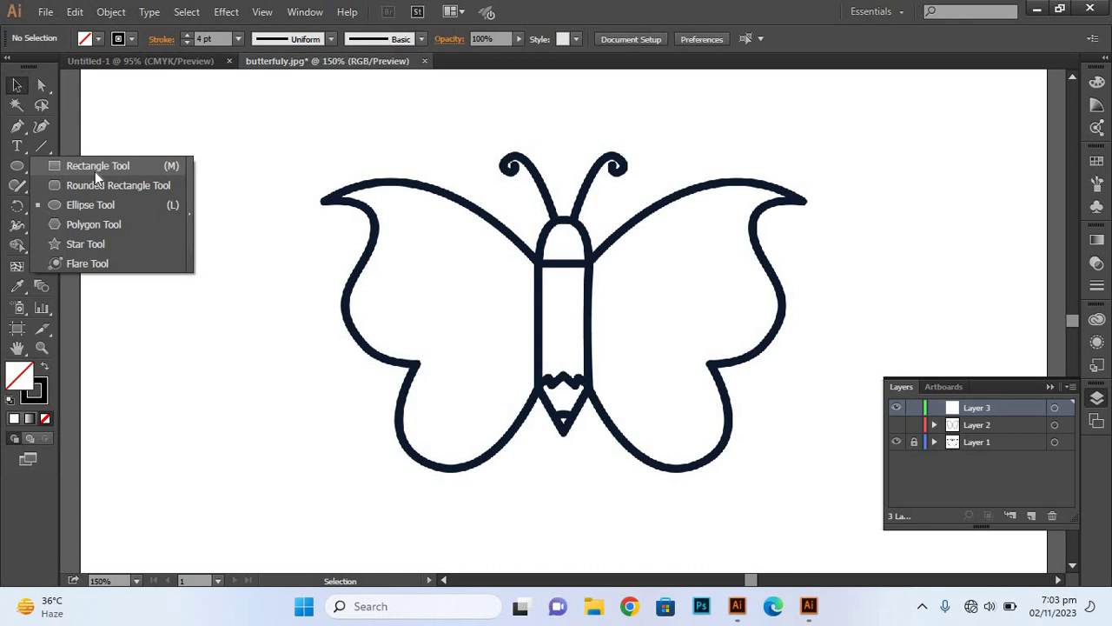
# Draw a tall rectangle, fully round its top corners, and position it over the butterfly's body
pyautogui.click(81, 170)
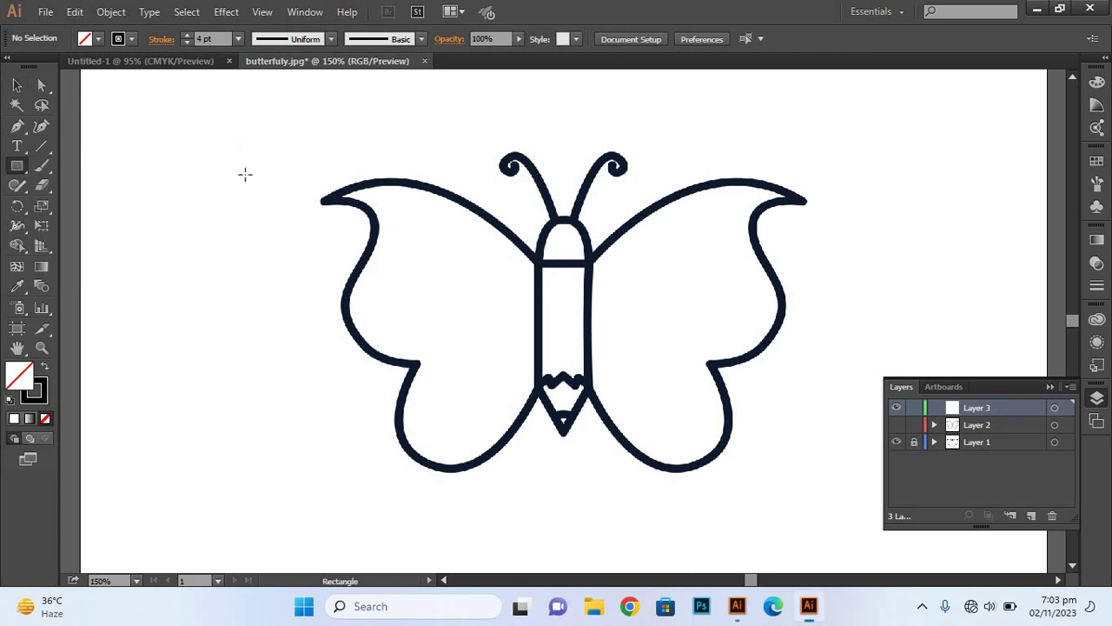
pyautogui.moveTo(171, 154); pyautogui.dragTo(232, 342)
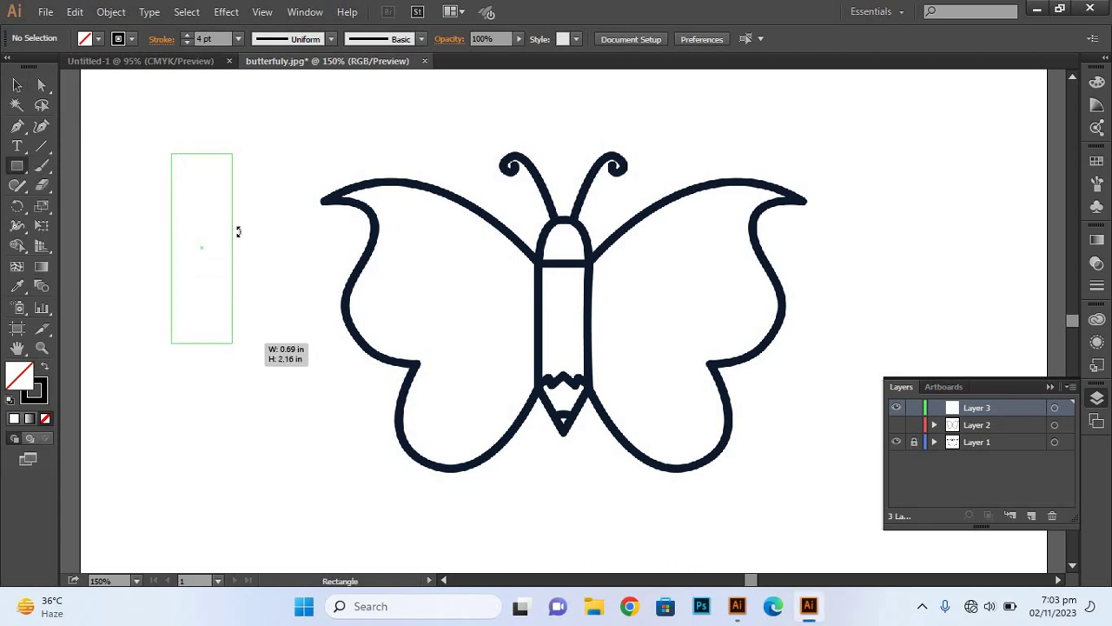
pyautogui.click(41, 84)
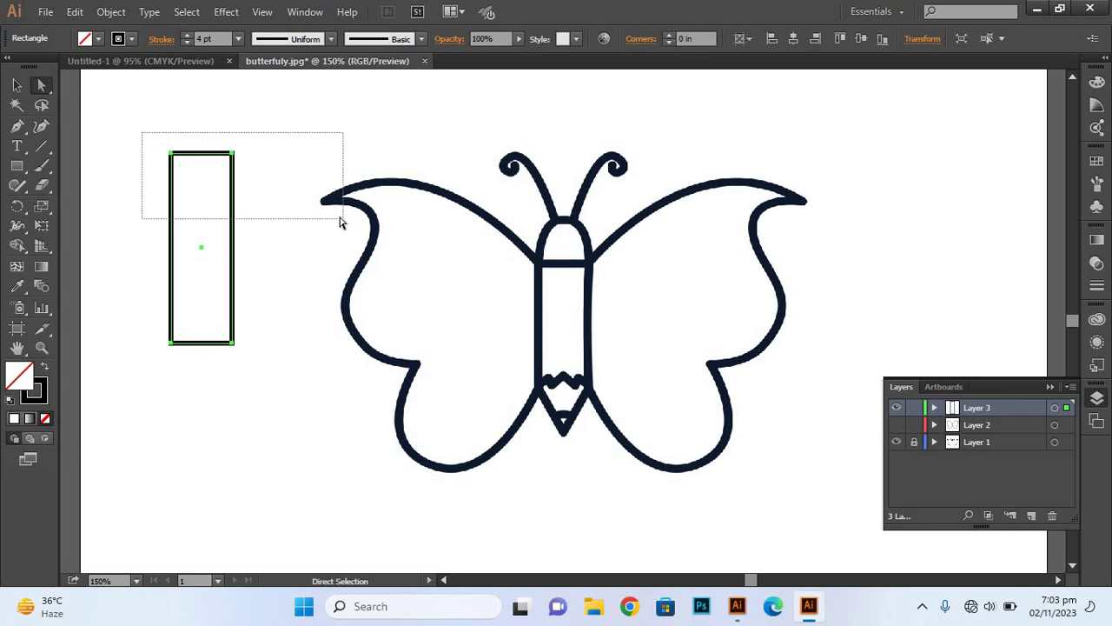
pyautogui.moveTo(146, 137); pyautogui.dragTo(339, 217)
pyautogui.moveTo(220, 201); pyautogui.dragTo(211, 270)
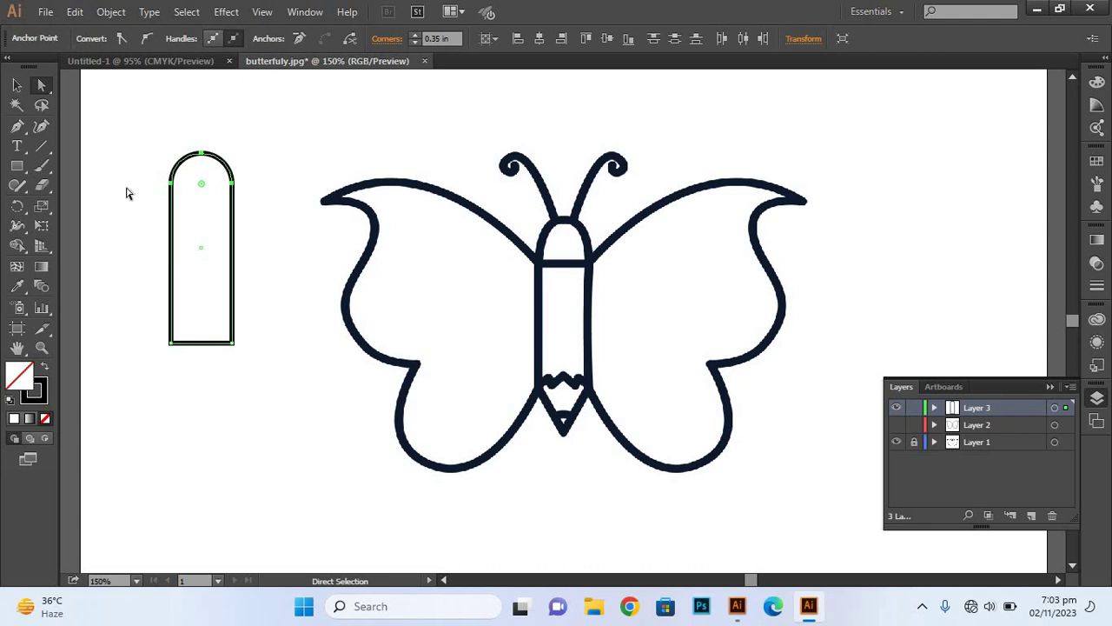
pyautogui.click(16, 84)
pyautogui.moveTo(236, 221); pyautogui.dragTo(595, 280)
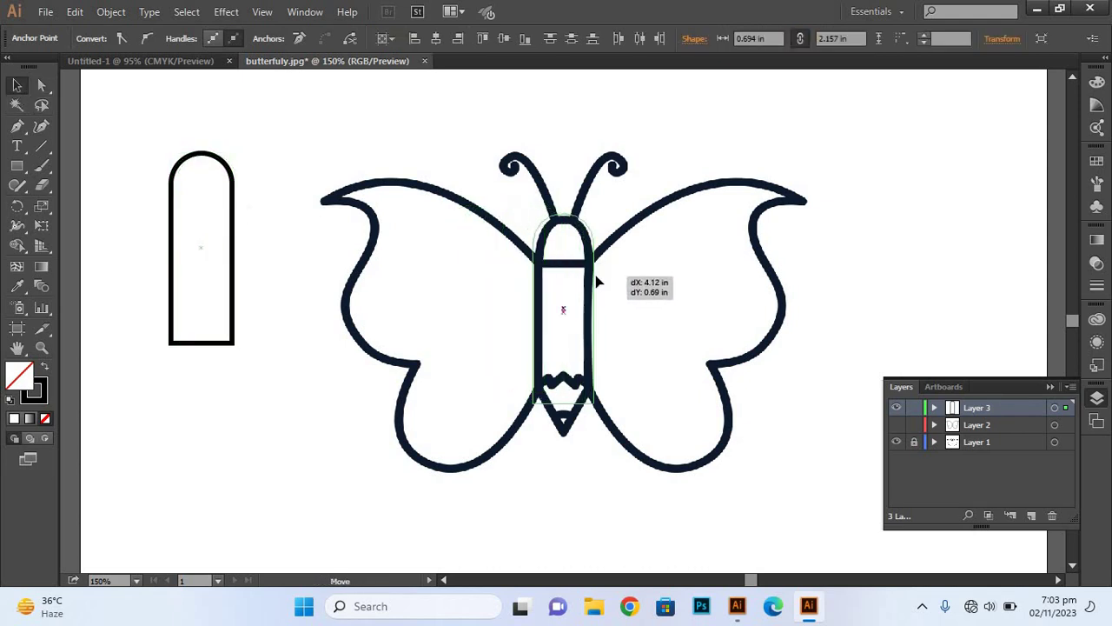
pyautogui.moveTo(595, 280); pyautogui.dragTo(589, 324)
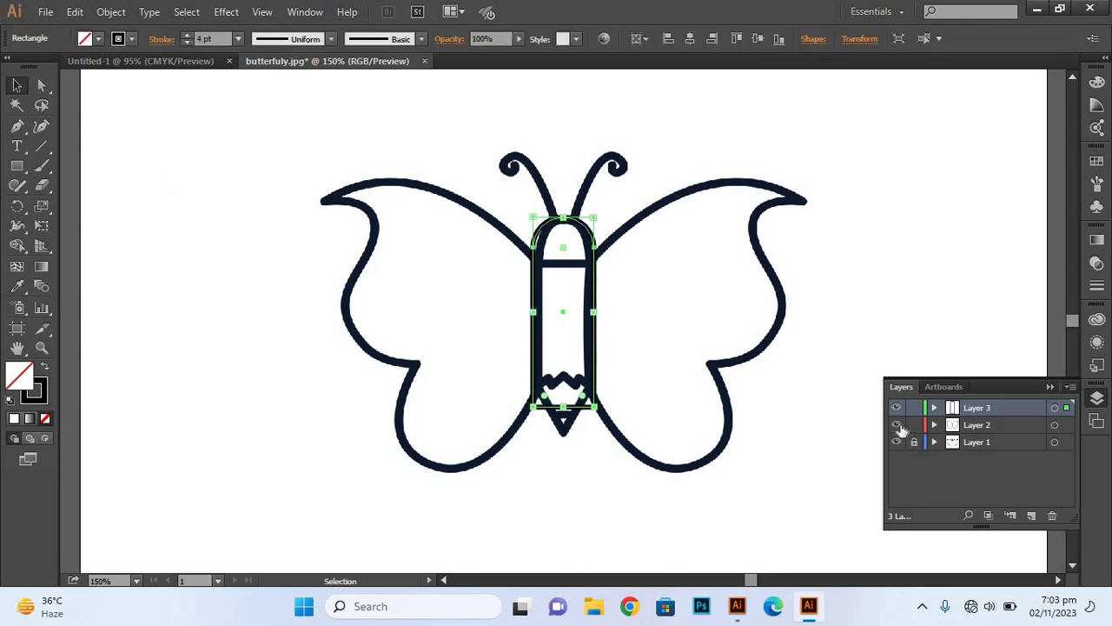
# Toggle the traced-outline and template layers on and off to compare them with the body shape
pyautogui.click(896, 425)
pyautogui.click(897, 441)
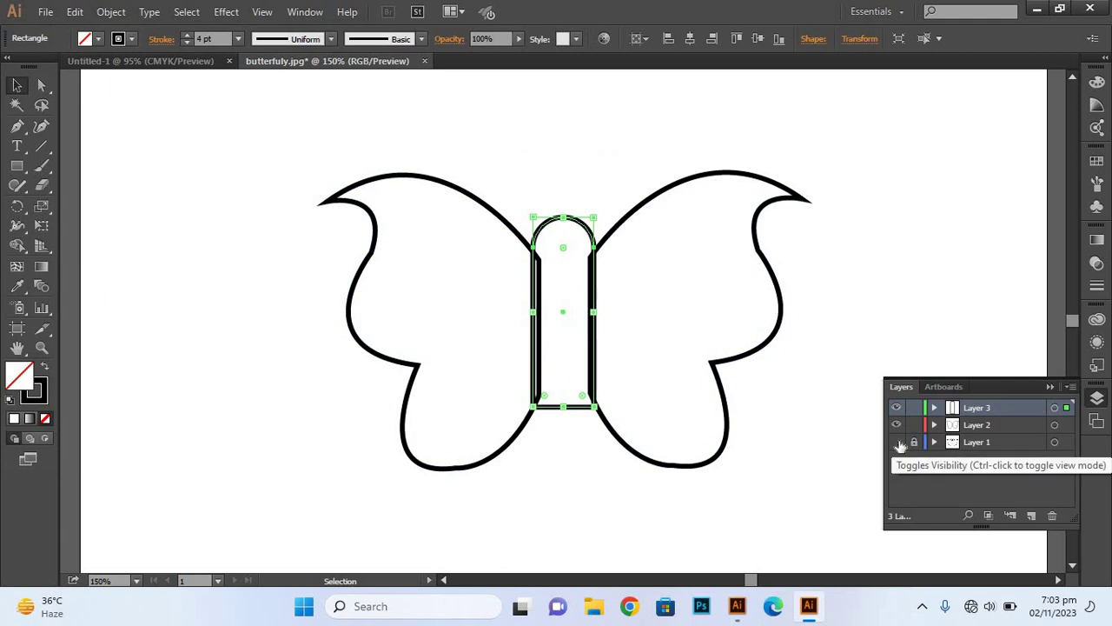
pyautogui.click(897, 441)
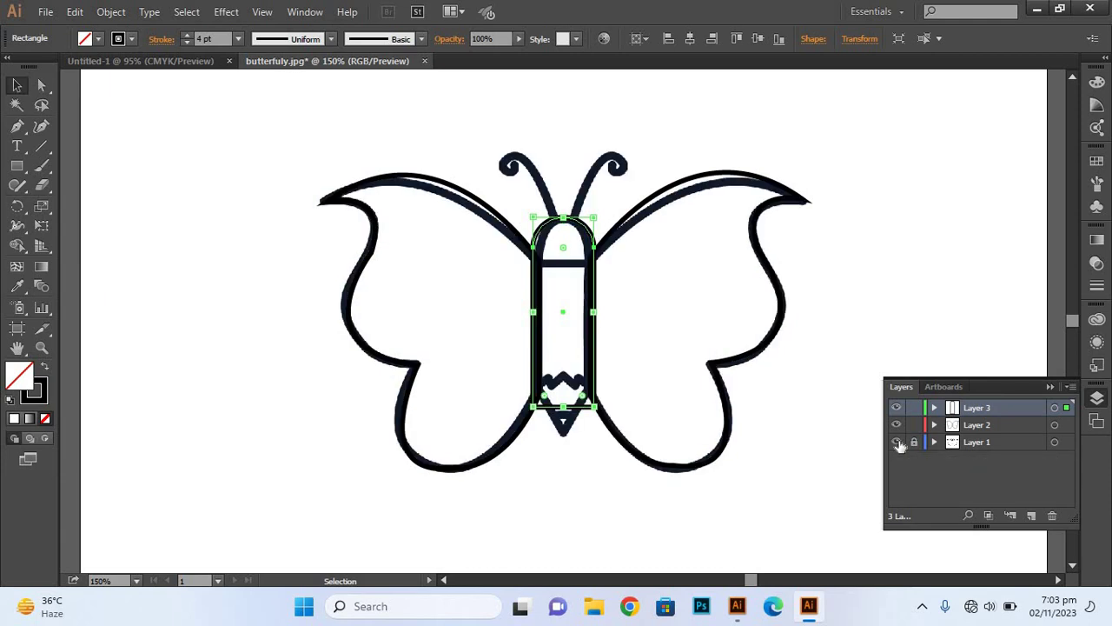
pyautogui.click(897, 442)
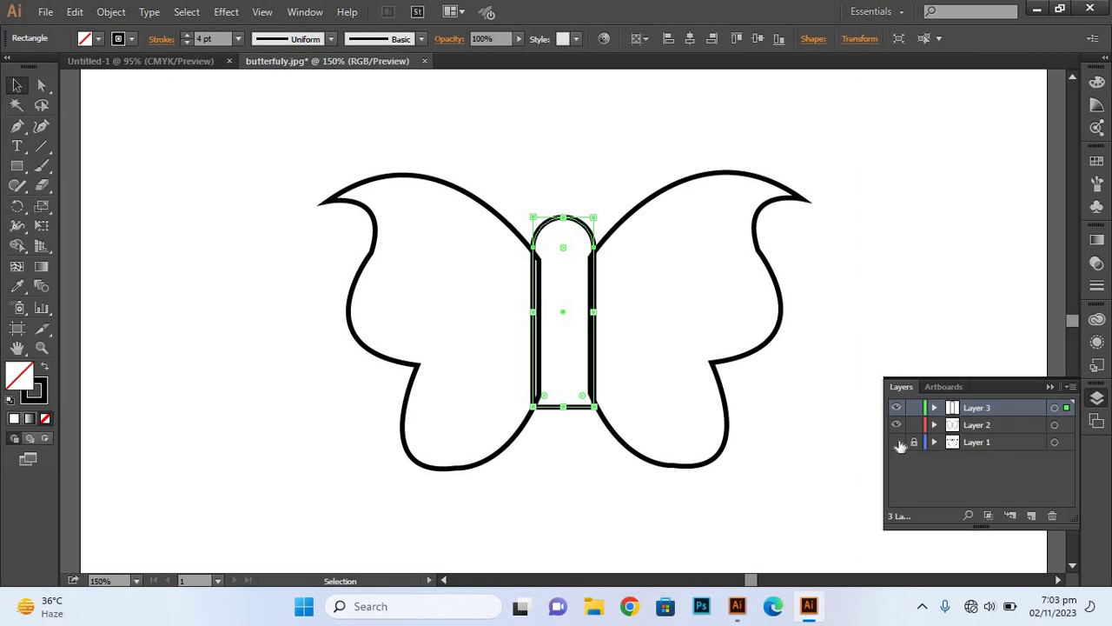
pyautogui.click(897, 443)
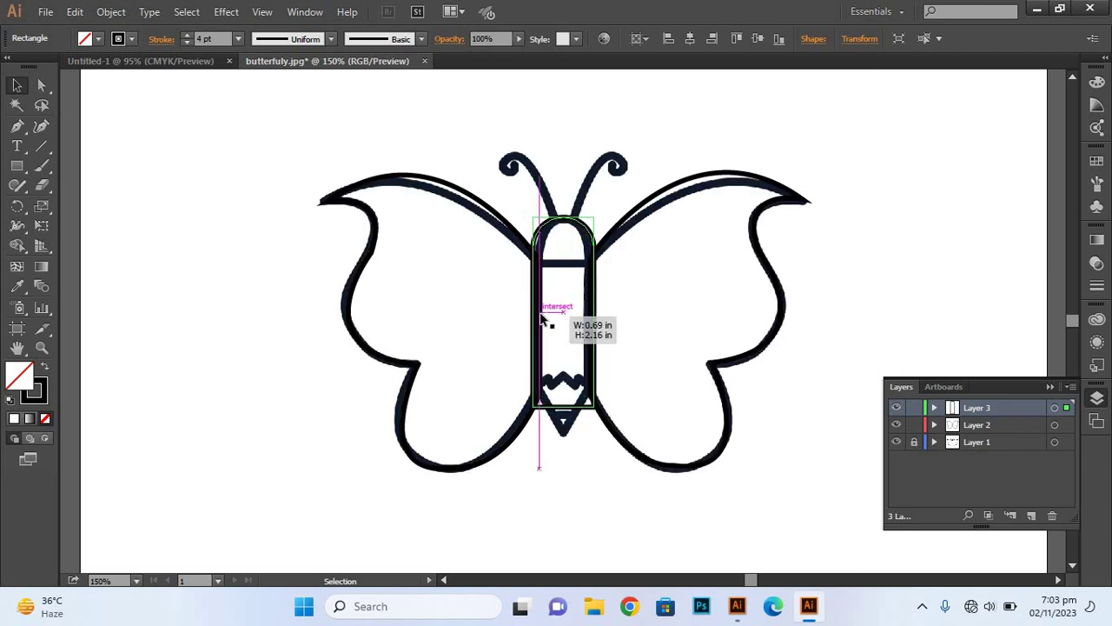
pyautogui.moveTo(598, 310); pyautogui.dragTo(596, 310)
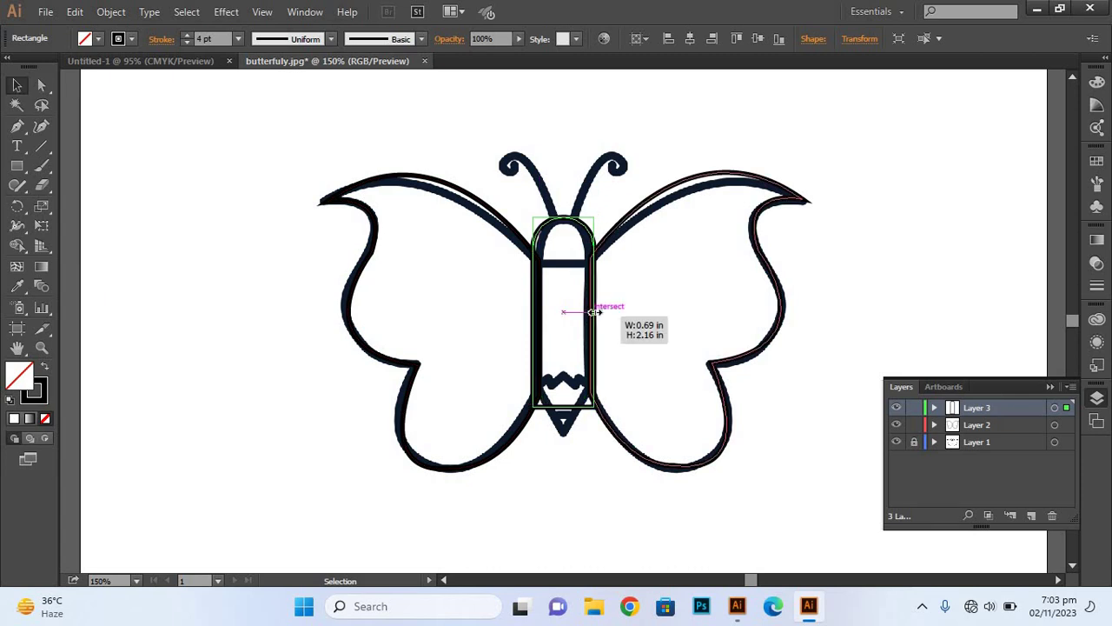
# Hide the template layer and widen the rounded body shape to the body's left edge
pyautogui.click(897, 424)
pyautogui.click(896, 425)
pyautogui.click(897, 425)
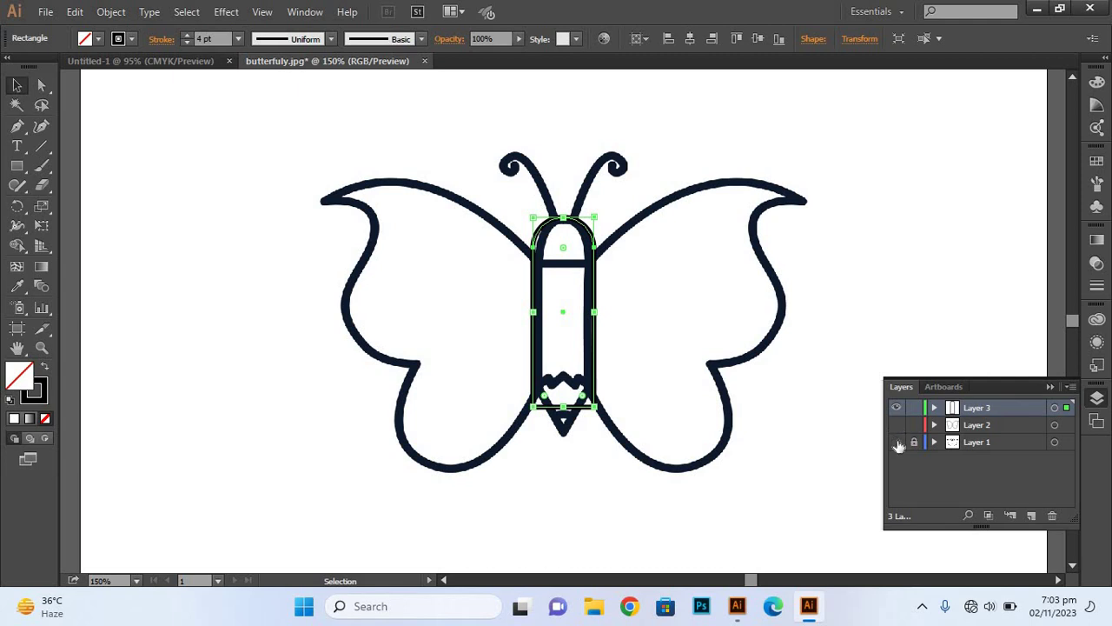
pyautogui.click(898, 442)
pyautogui.click(898, 442)
pyautogui.click(897, 425)
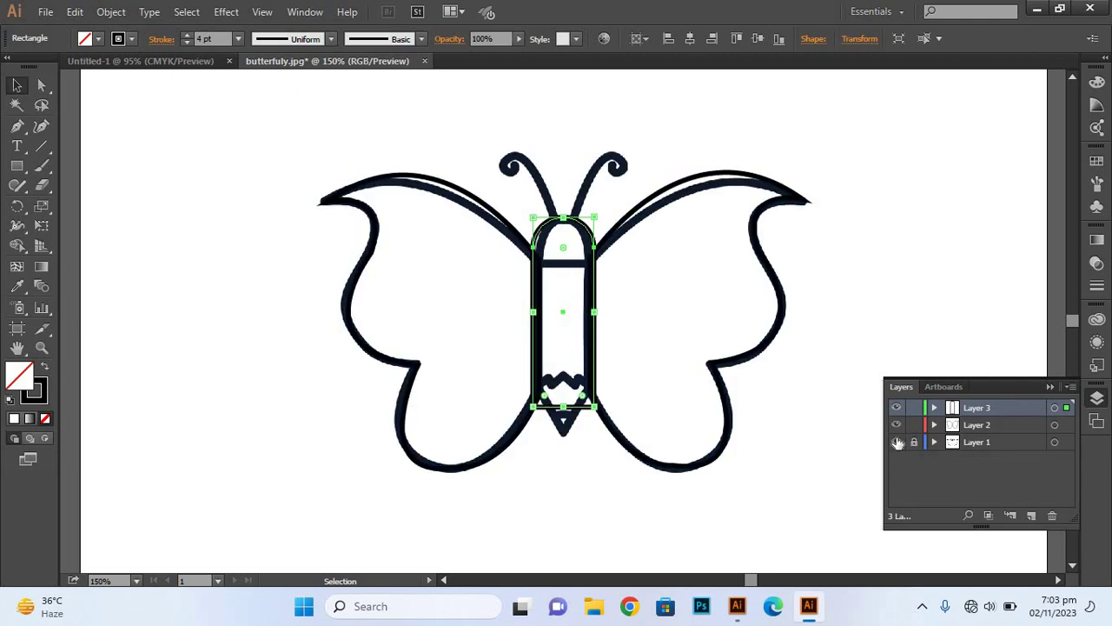
pyautogui.click(898, 442)
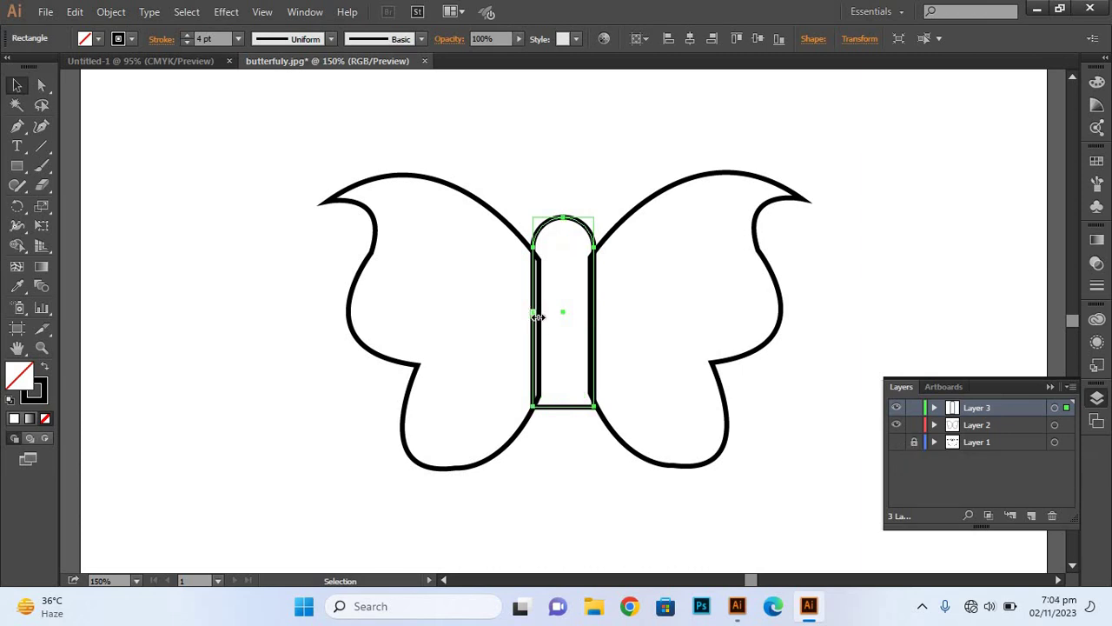
pyautogui.moveTo(537, 314); pyautogui.dragTo(575, 329)
# Zoom in on the body and stretch the body shape's left side outward
pyautogui.press('a')
pyautogui.hotkey('ctrl', '=')
pyautogui.hotkey('ctrl', '=')
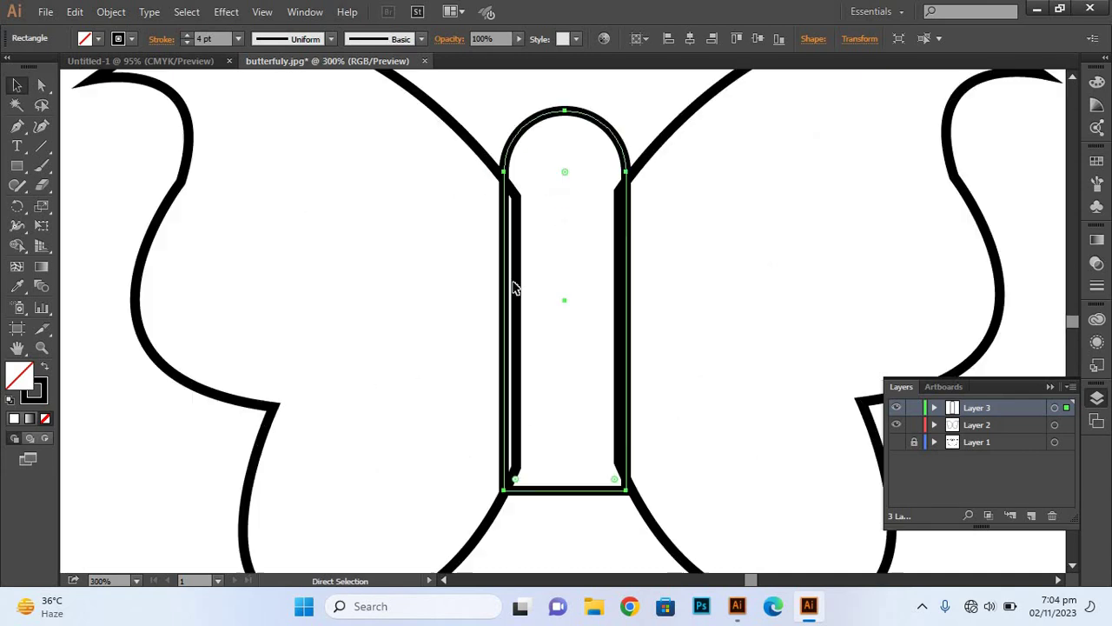
pyautogui.hotkey('ctrl', '=')
pyautogui.press('v')
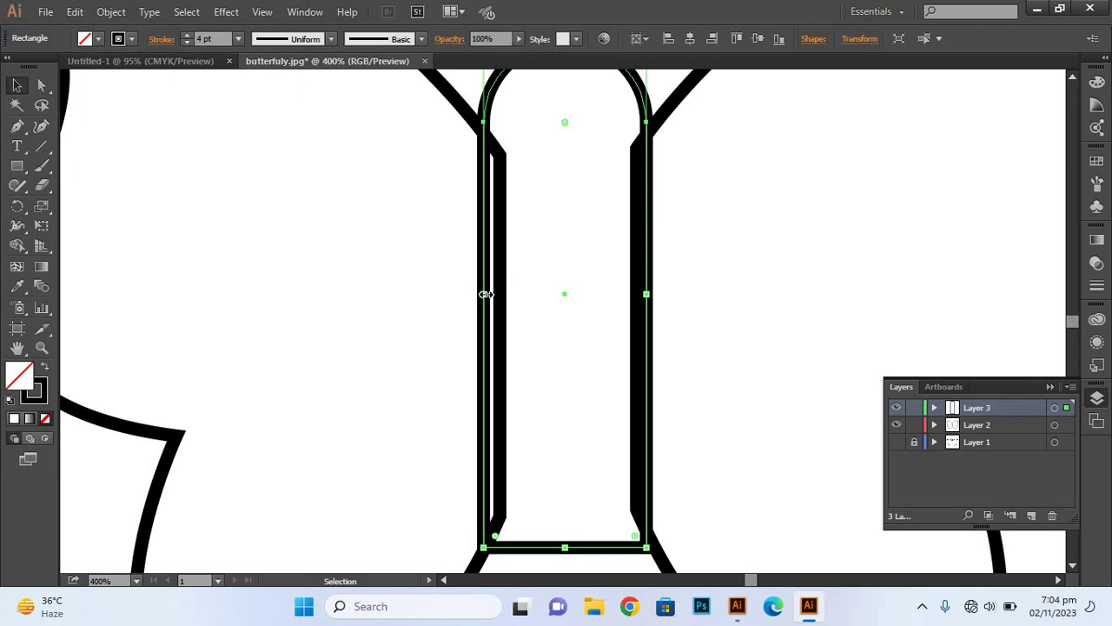
pyautogui.moveTo(492, 296); pyautogui.dragTo(504, 300)
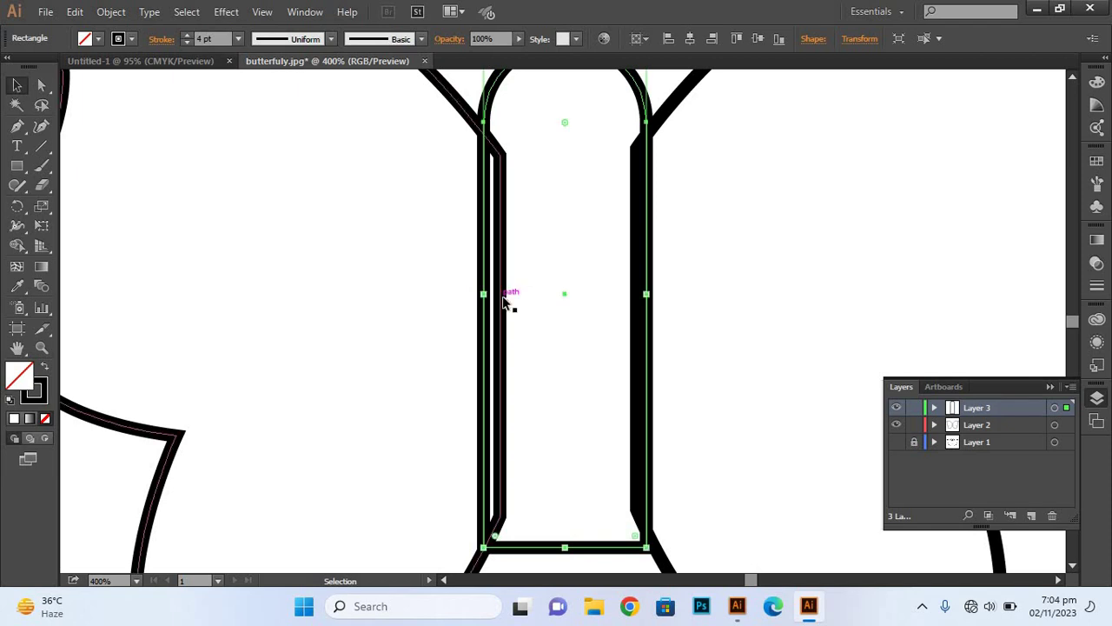
pyautogui.press('a')
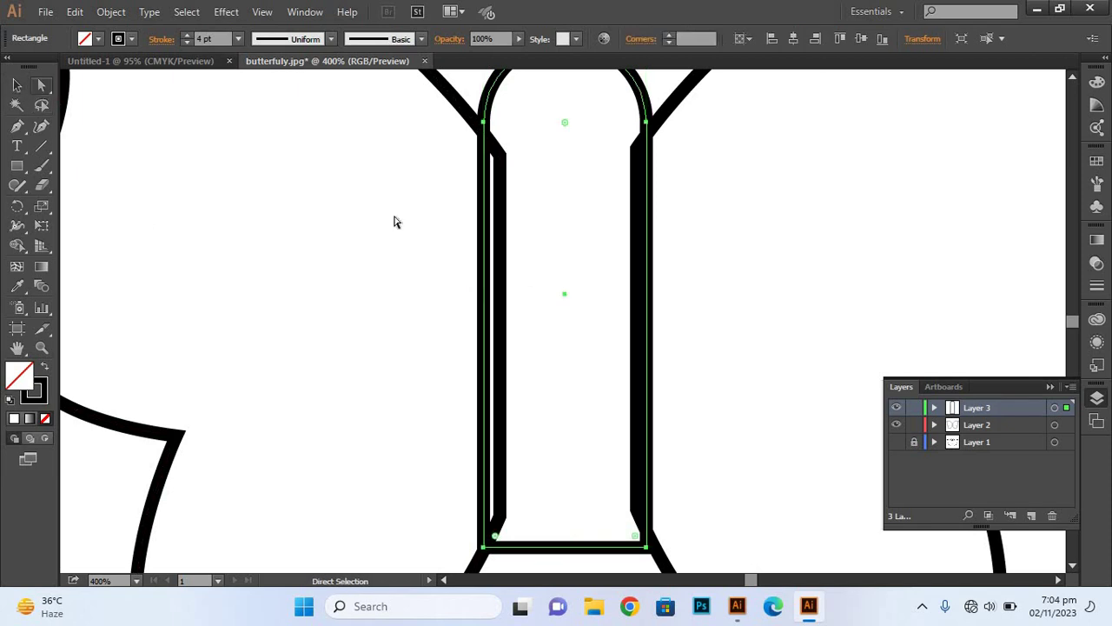
pyautogui.moveTo(487, 284)
pyautogui.mouseDown()
pyautogui.moveTo(502, 287)
pyautogui.moveTo(466, 270)
pyautogui.mouseUp()
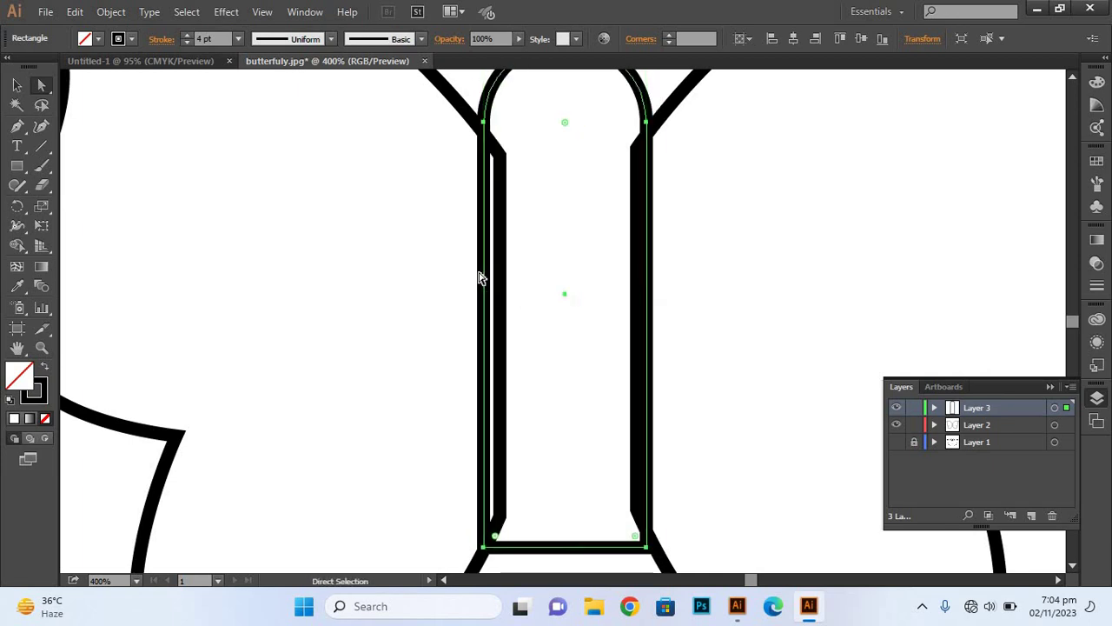
# Select the left-edge paths of both layers and nudge them slightly right
pyautogui.moveTo(429, 206); pyautogui.dragTo(500, 315)
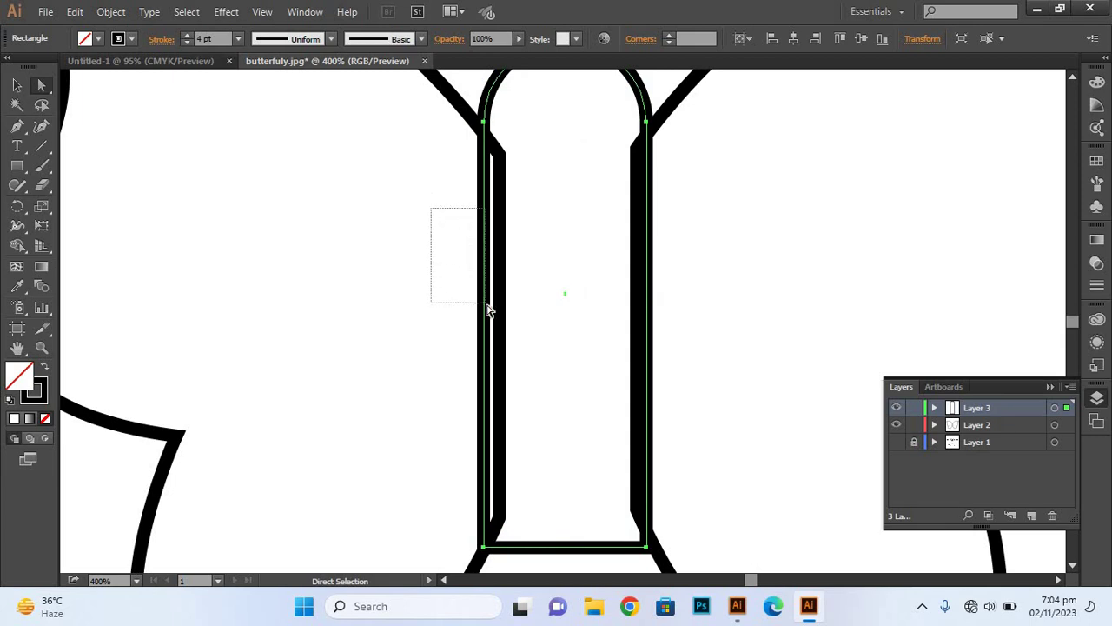
pyautogui.click(16, 85)
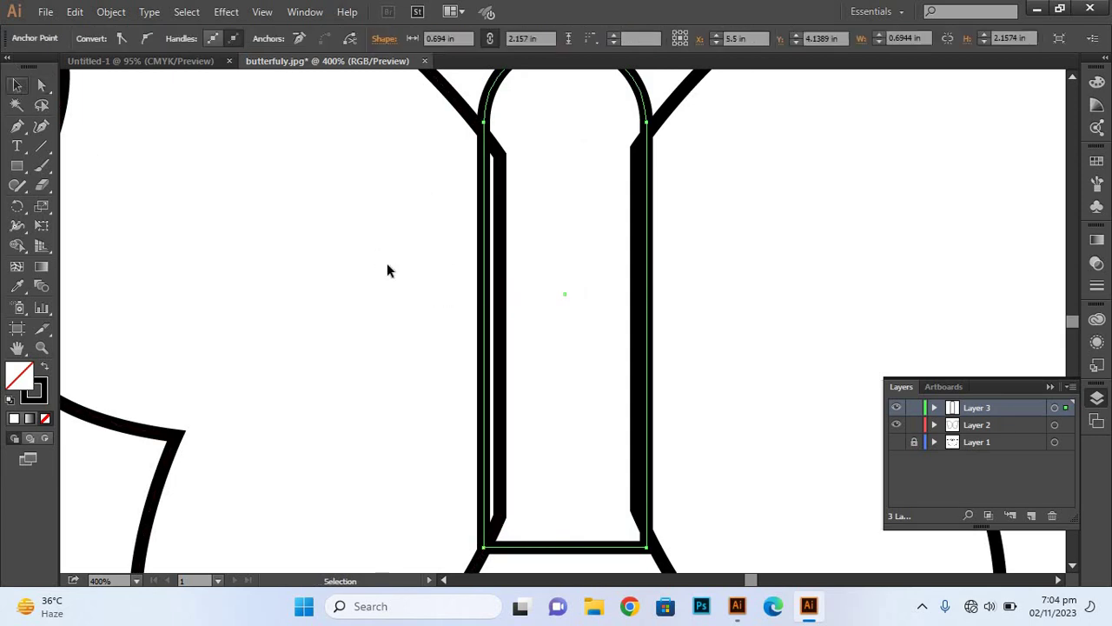
pyautogui.moveTo(502, 330); pyautogui.dragTo(458, 294)
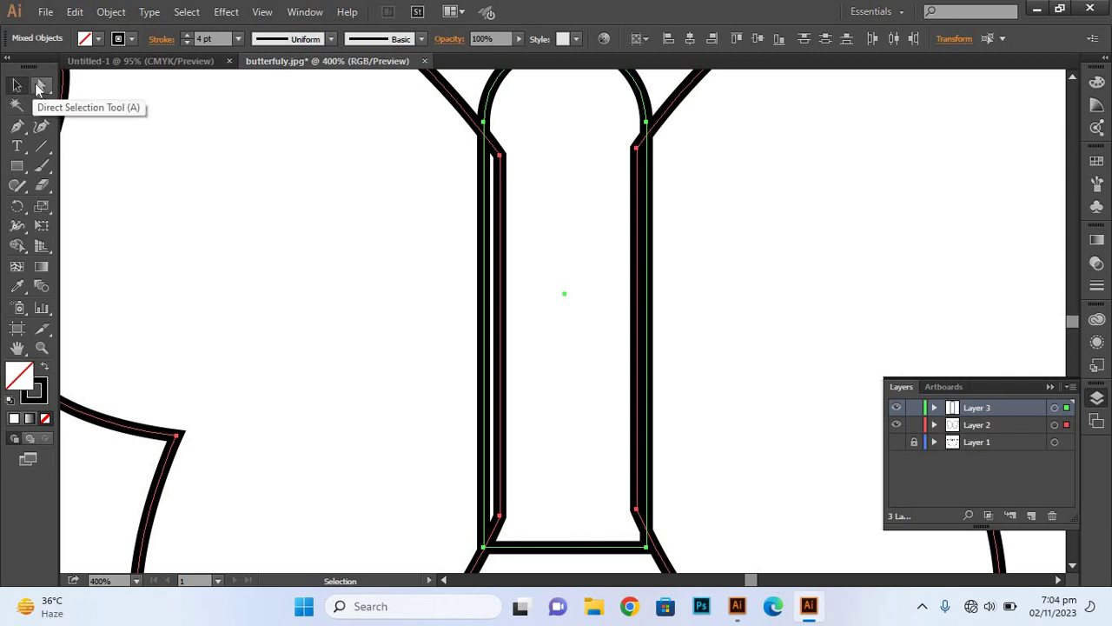
pyautogui.moveTo(365, 170); pyautogui.dragTo(702, 342)
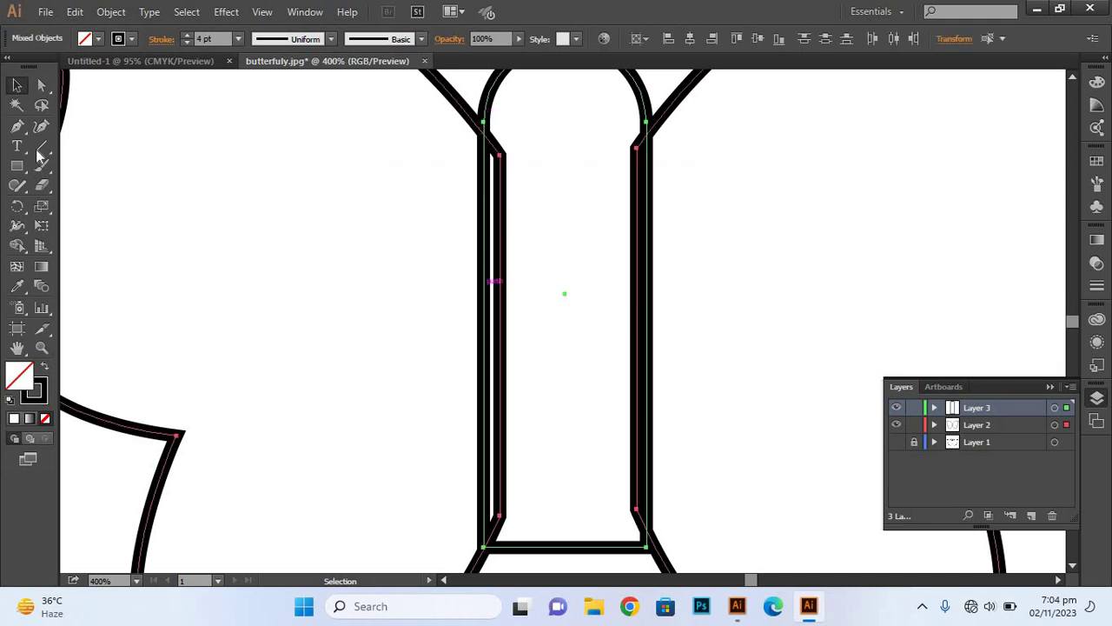
pyautogui.click(41, 84)
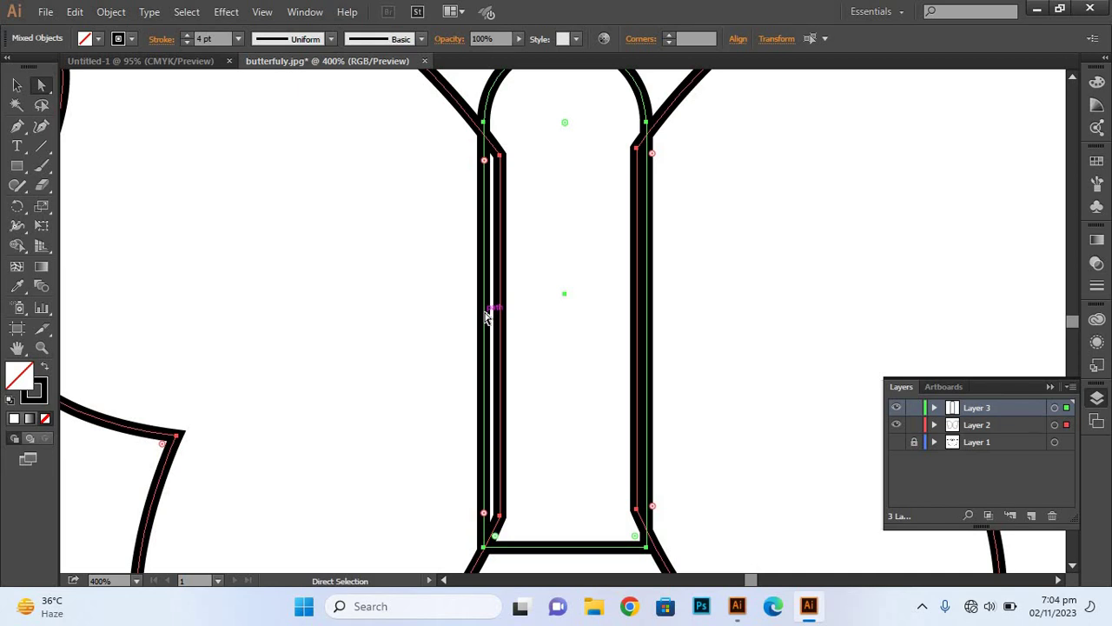
pyautogui.moveTo(489, 318); pyautogui.dragTo(504, 320)
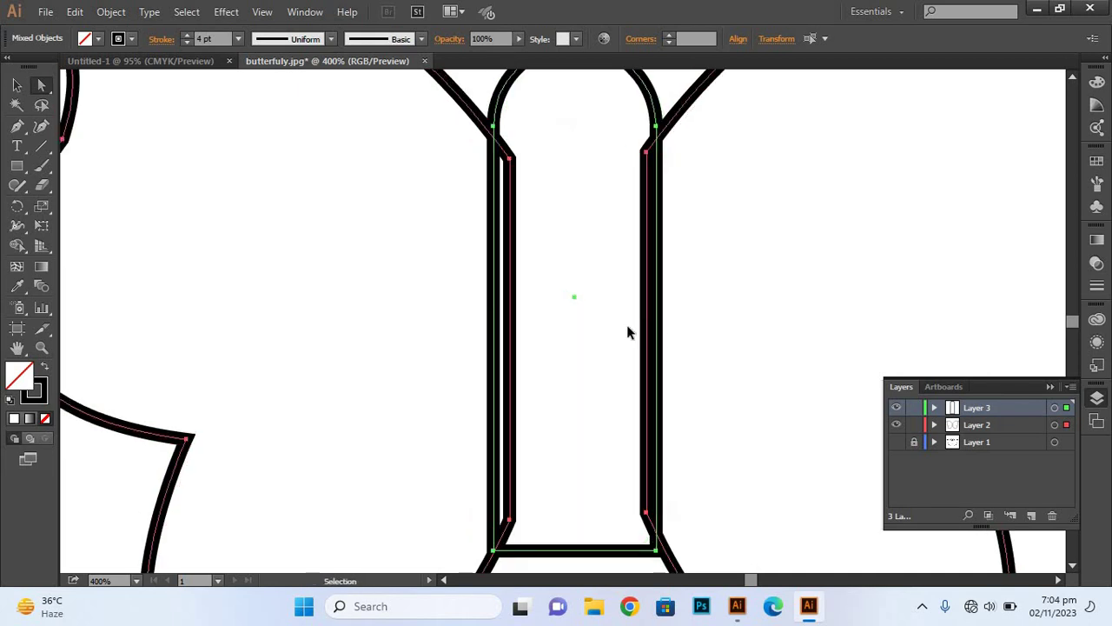
pyautogui.hscroll(1, 627, 332)
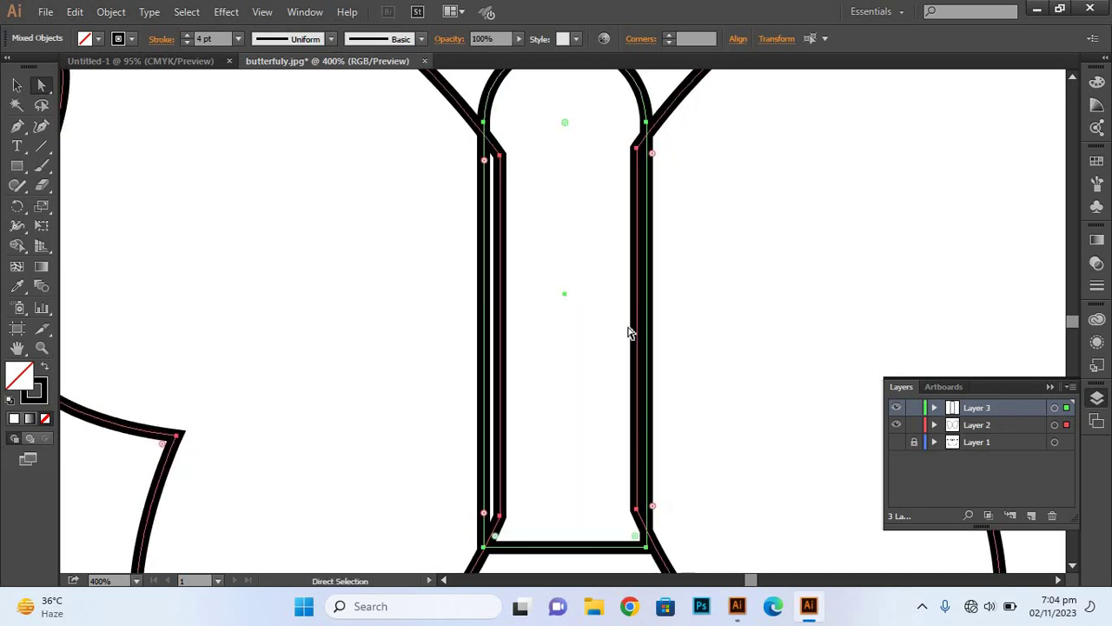
# Hide the template and traced-outline layers so only the arch-topped rectangle shows
pyautogui.click(896, 441)
pyautogui.click(896, 424)
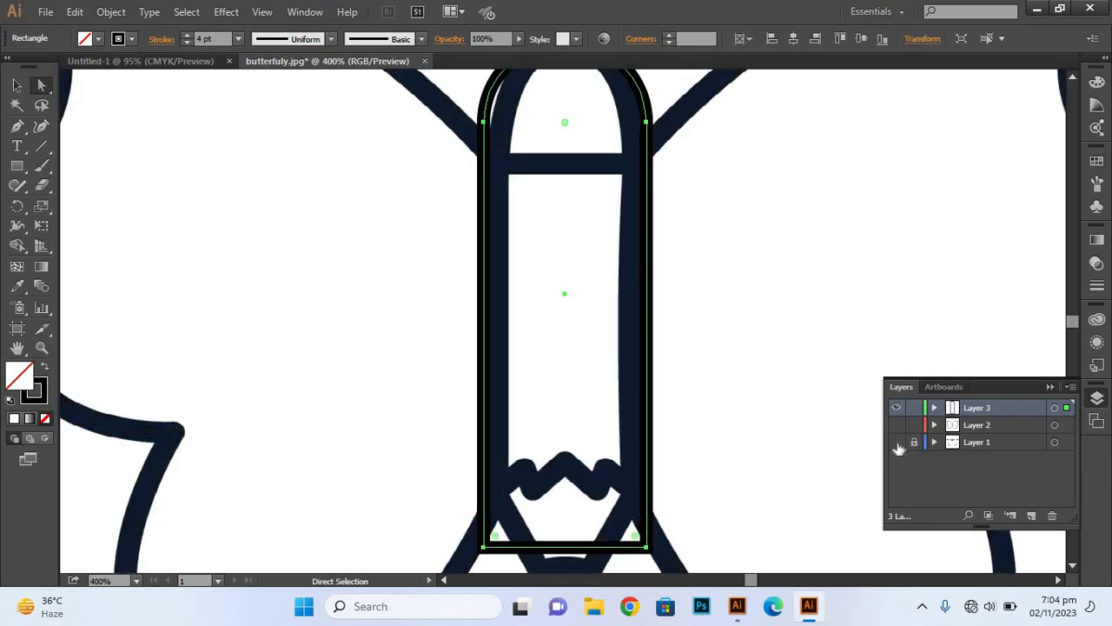
pyautogui.click(896, 443)
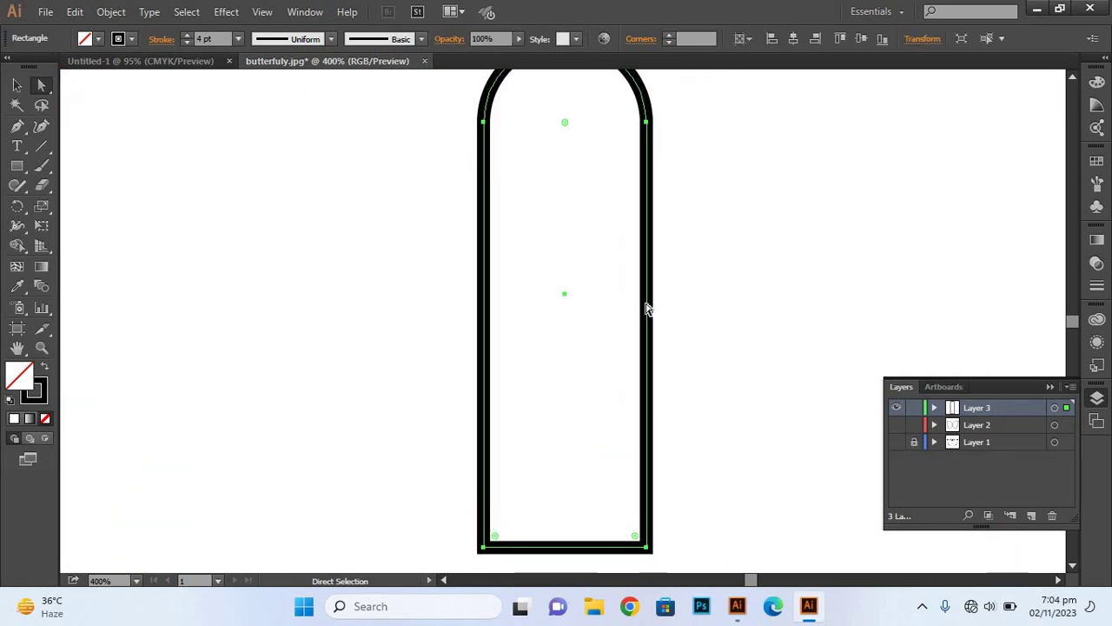
pyautogui.moveTo(682, 238); pyautogui.dragTo(616, 334)
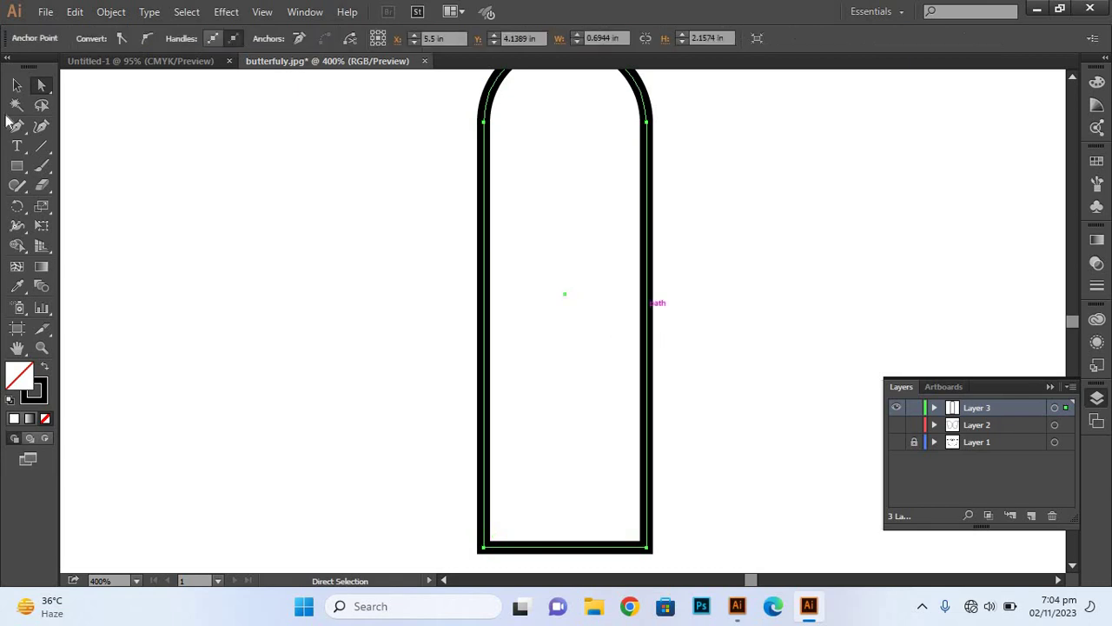
# Shorten the arch-topped rectangle from its bottom edge until it is 0.694 × 1.6 in
pyautogui.click(16, 85)
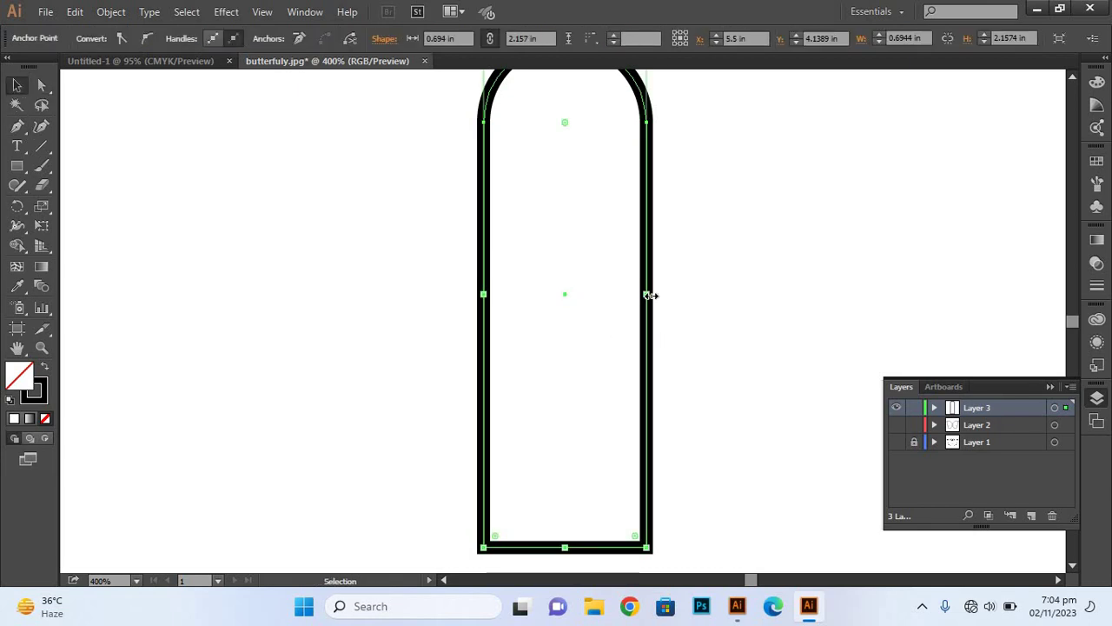
pyautogui.moveTo(648, 294)
pyautogui.mouseDown()
pyautogui.moveTo(636, 296)
pyautogui.moveTo(648, 296)
pyautogui.mouseUp()
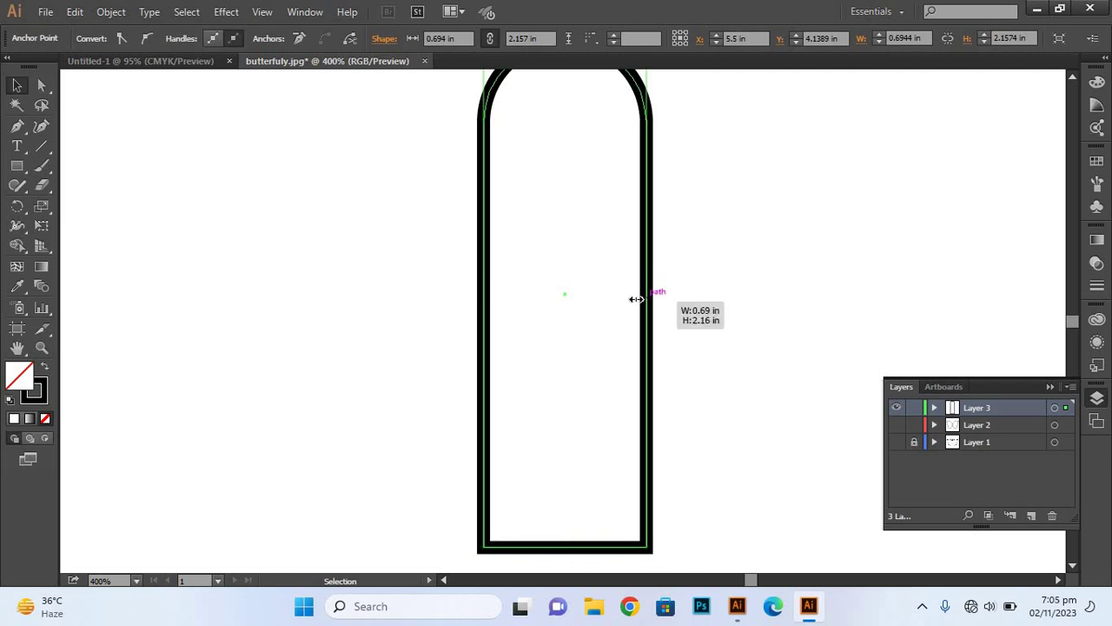
pyautogui.moveTo(646, 547); pyautogui.dragTo(627, 515)
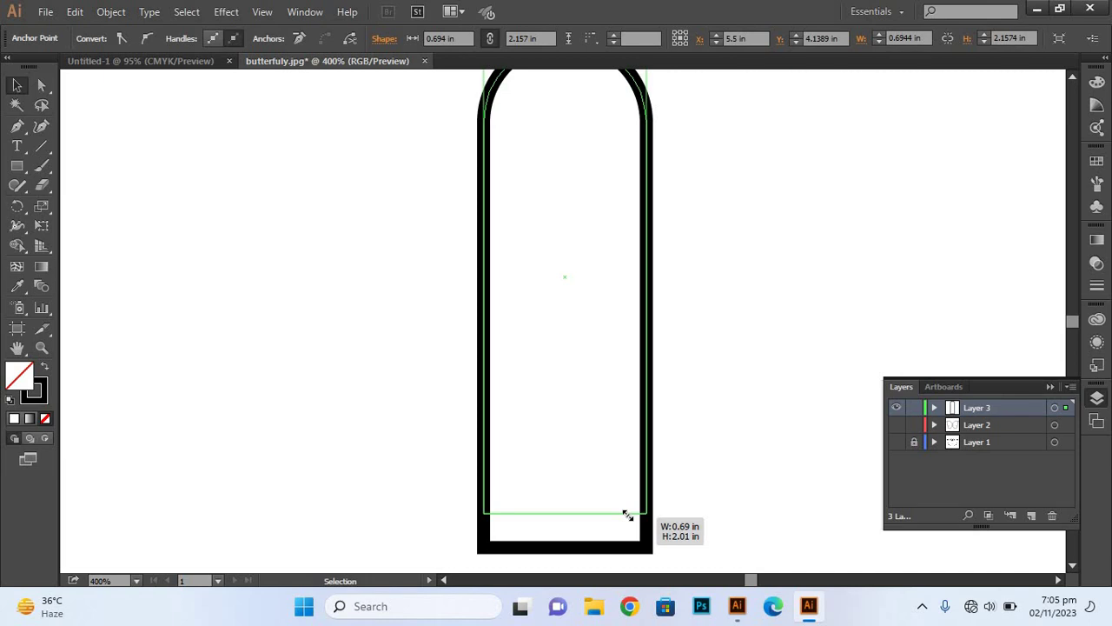
pyautogui.moveTo(627, 514); pyautogui.dragTo(628, 515)
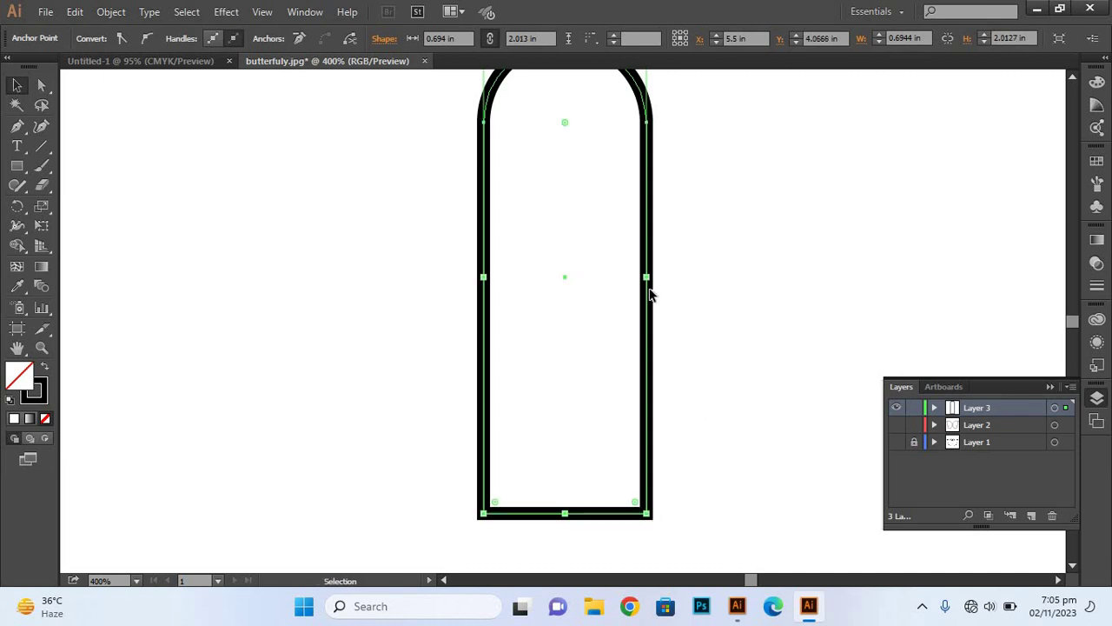
pyautogui.moveTo(646, 281)
pyautogui.mouseDown()
pyautogui.moveTo(627, 283)
pyautogui.moveTo(636, 281)
pyautogui.mouseUp()
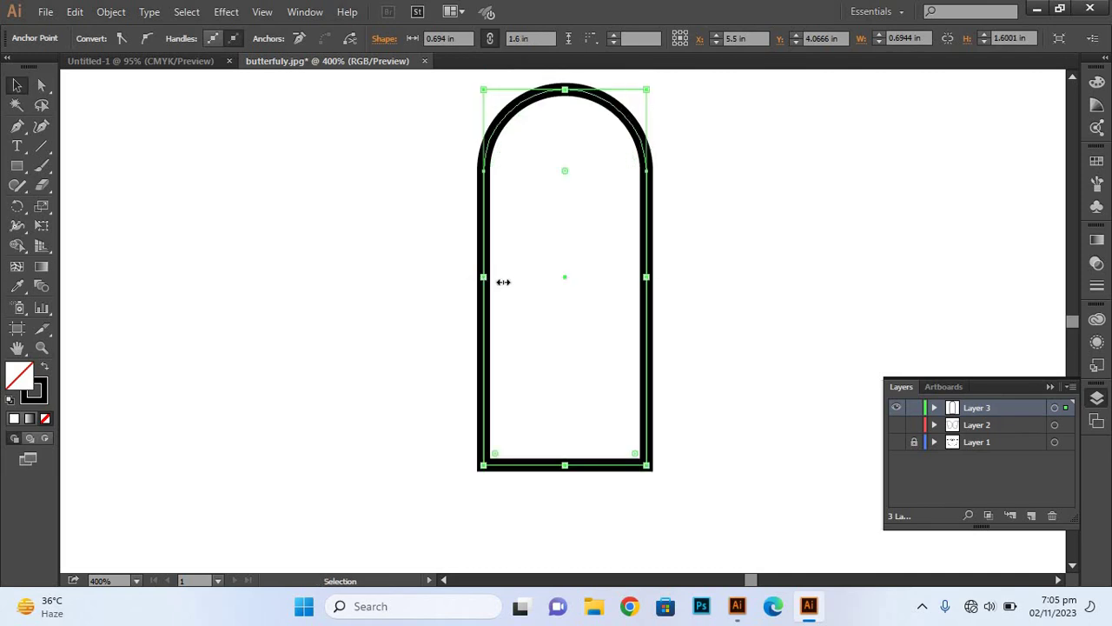
pyautogui.click(19, 86)
# Show the template and traced-outline layers again and deselect the shape
pyautogui.click(896, 442)
pyautogui.click(896, 425)
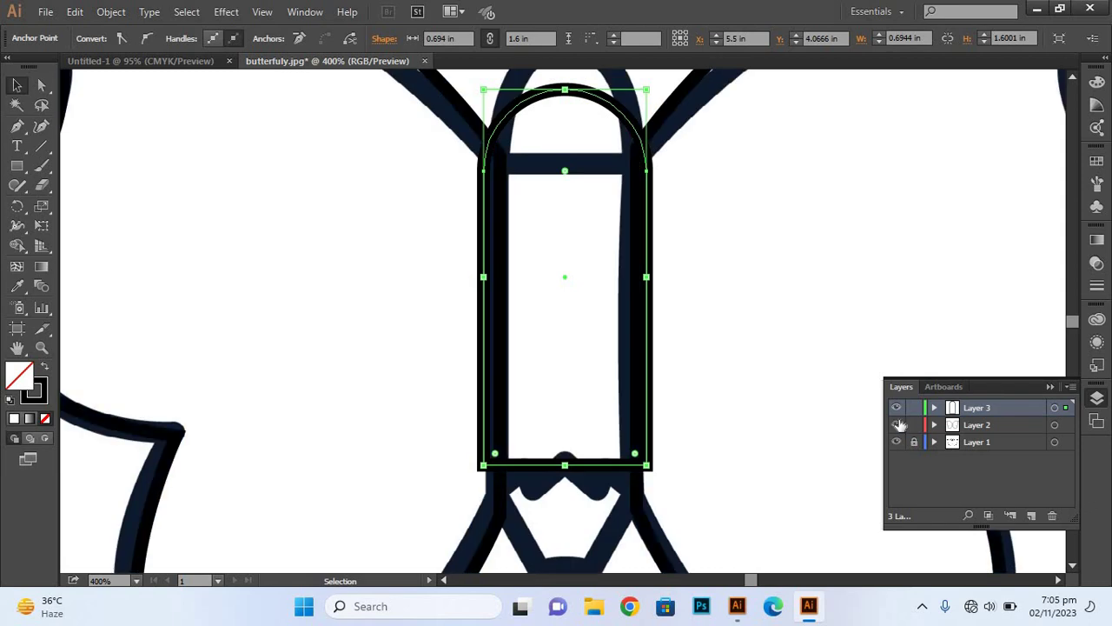
pyautogui.click(808, 335)
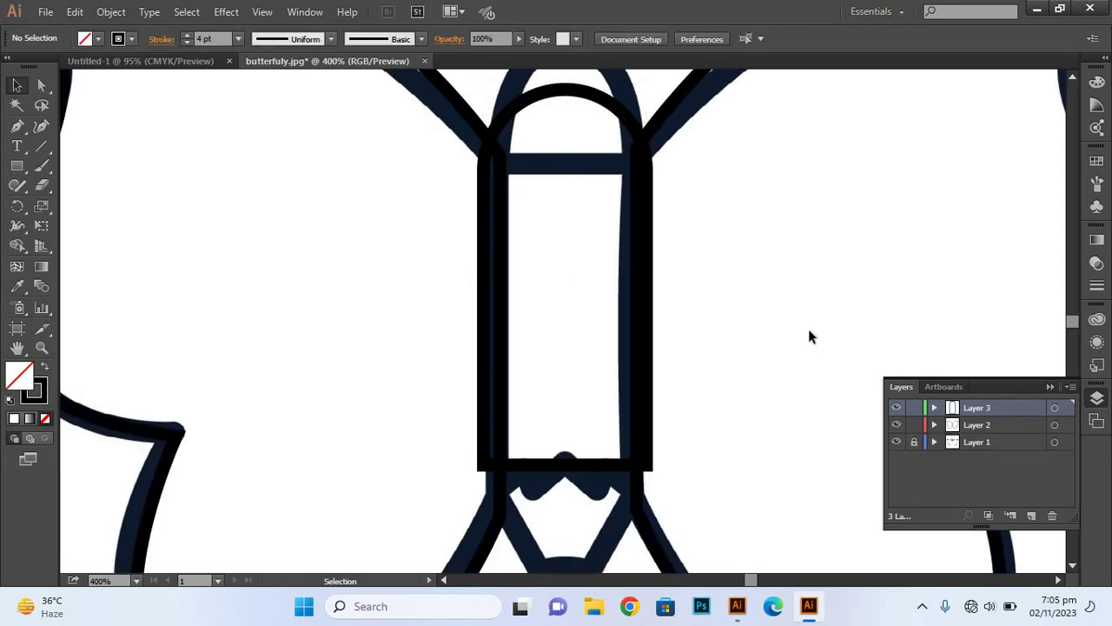
# Hide Layers 1 and 2, then select and delete the arch-topped rectangle
pyautogui.click(896, 443)
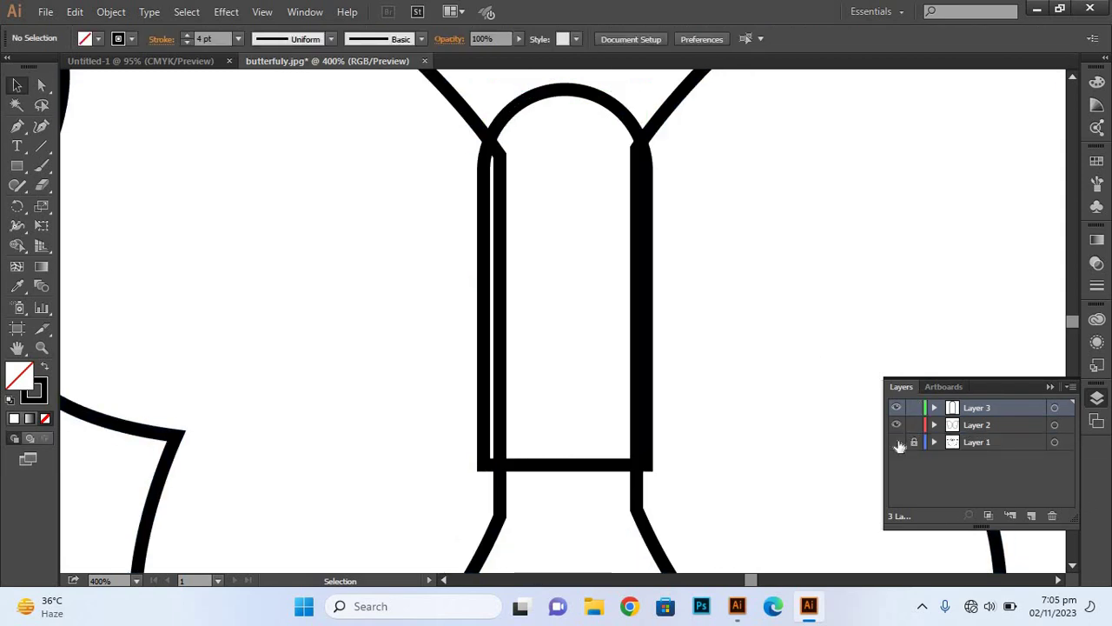
pyautogui.click(495, 228)
pyautogui.click(511, 205)
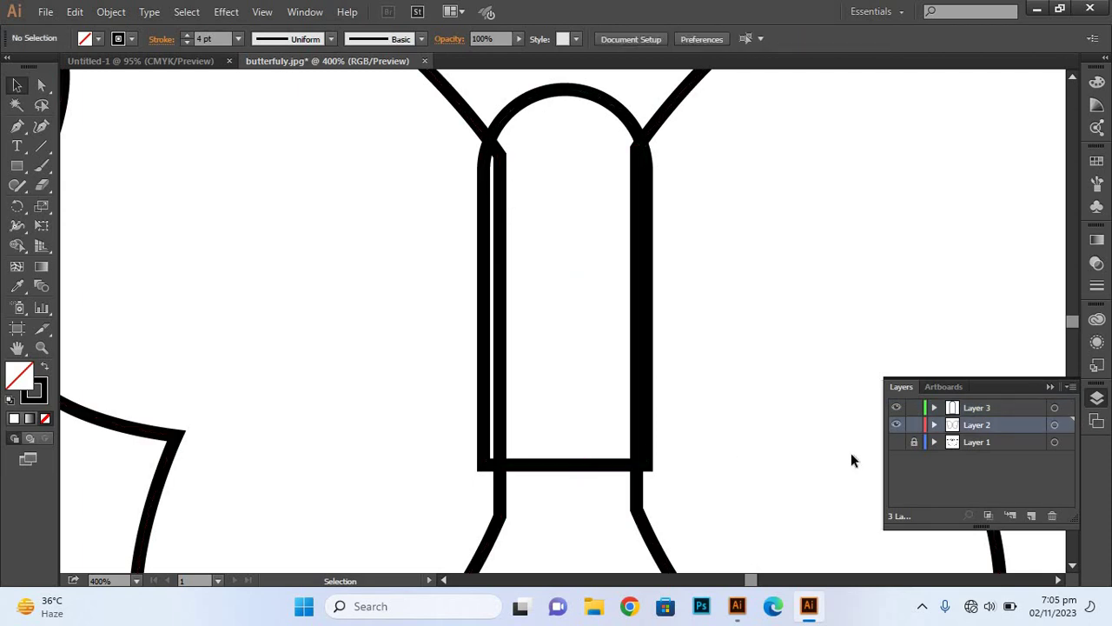
pyautogui.click(914, 442)
pyautogui.click(896, 425)
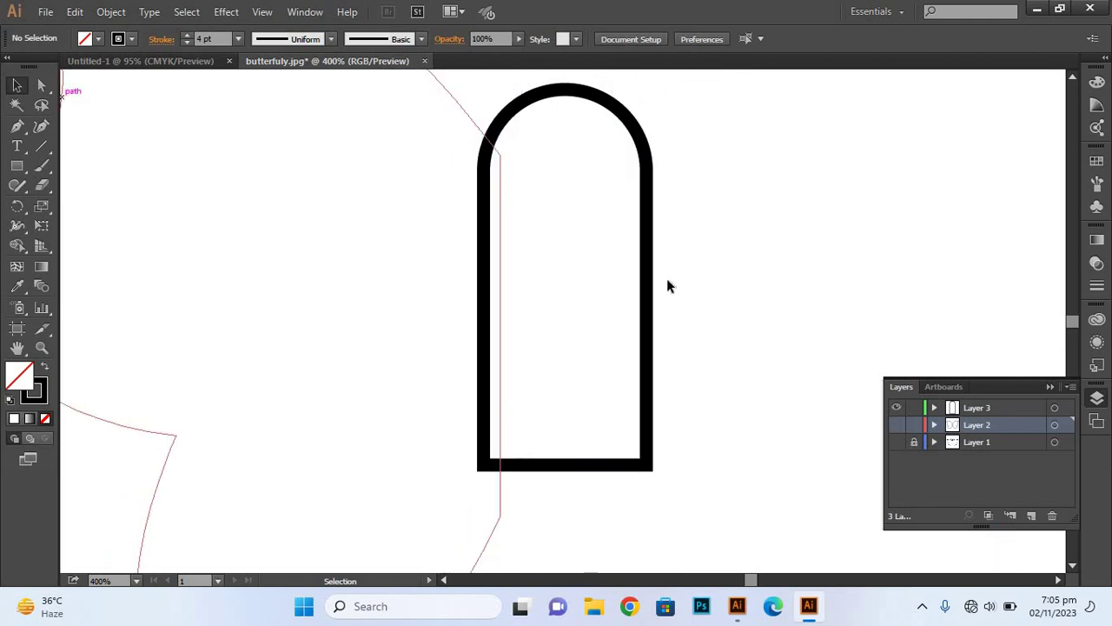
pyautogui.moveTo(698, 245); pyautogui.dragTo(453, 337)
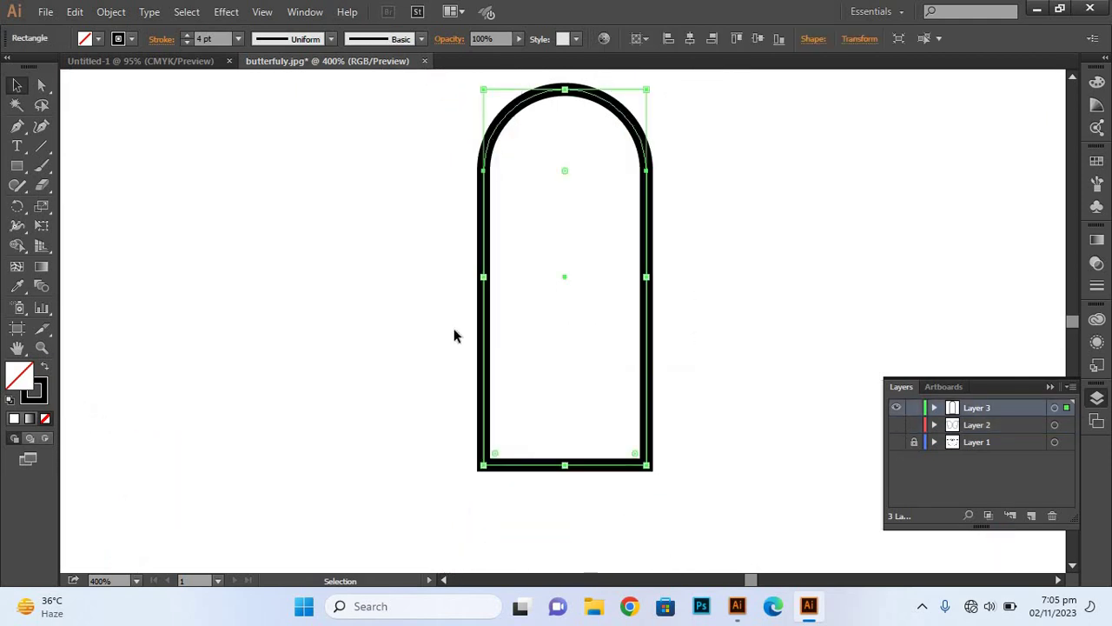
pyautogui.press('Delete')
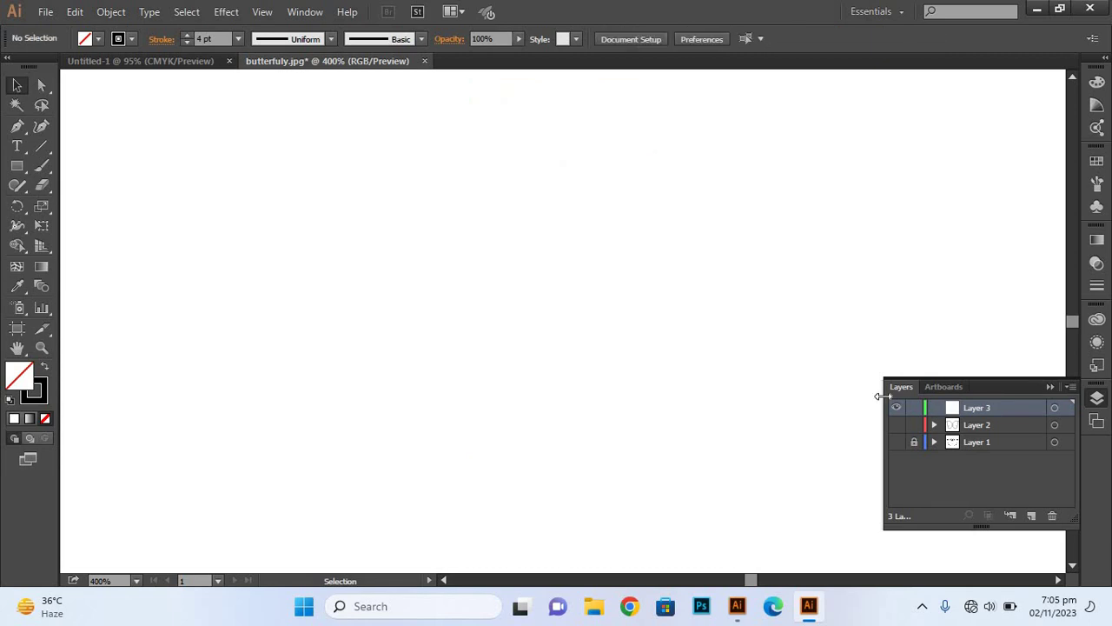
# Show both butterfly layers again and zoom out to 200% to see the whole butterfly
pyautogui.click(896, 425)
pyautogui.click(895, 442)
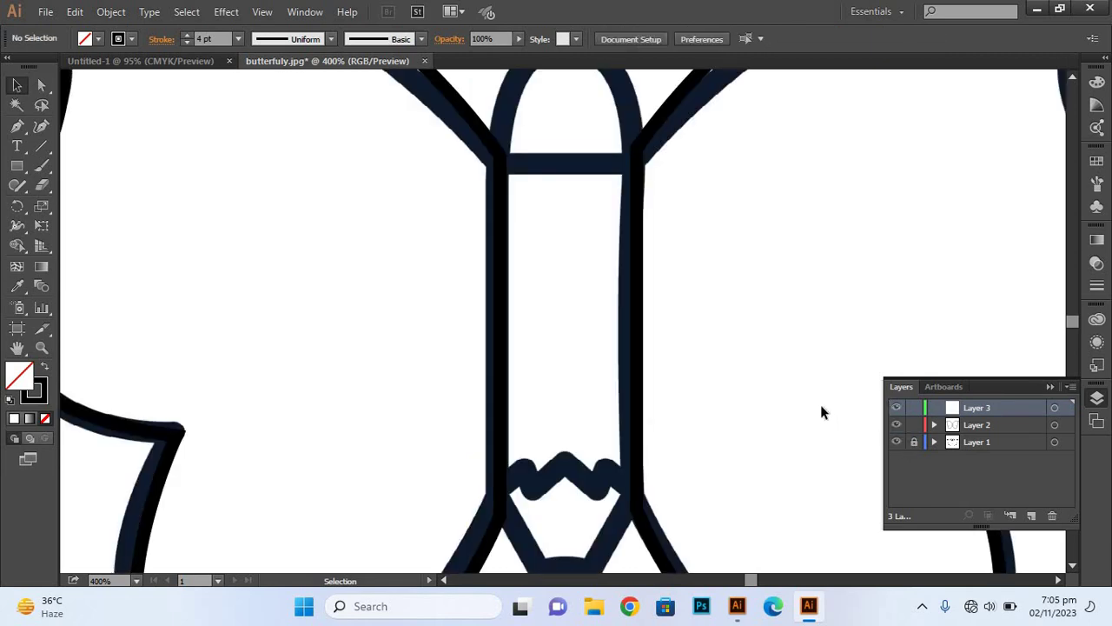
pyautogui.press('a')
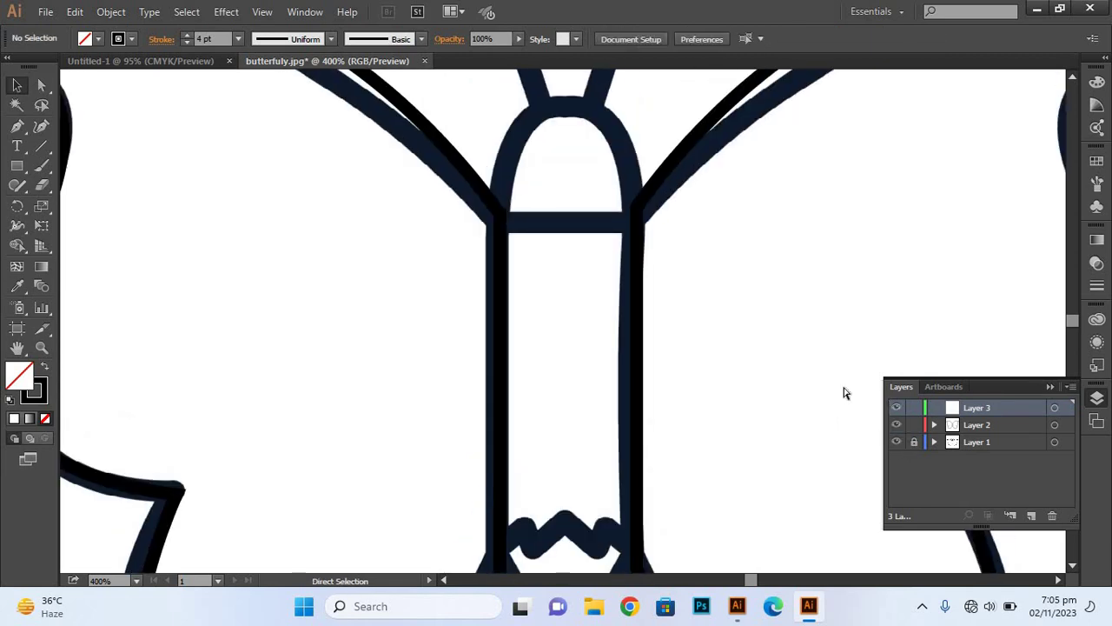
pyautogui.hotkey('ctrl', '-')
pyautogui.hotkey('ctrl', '-')
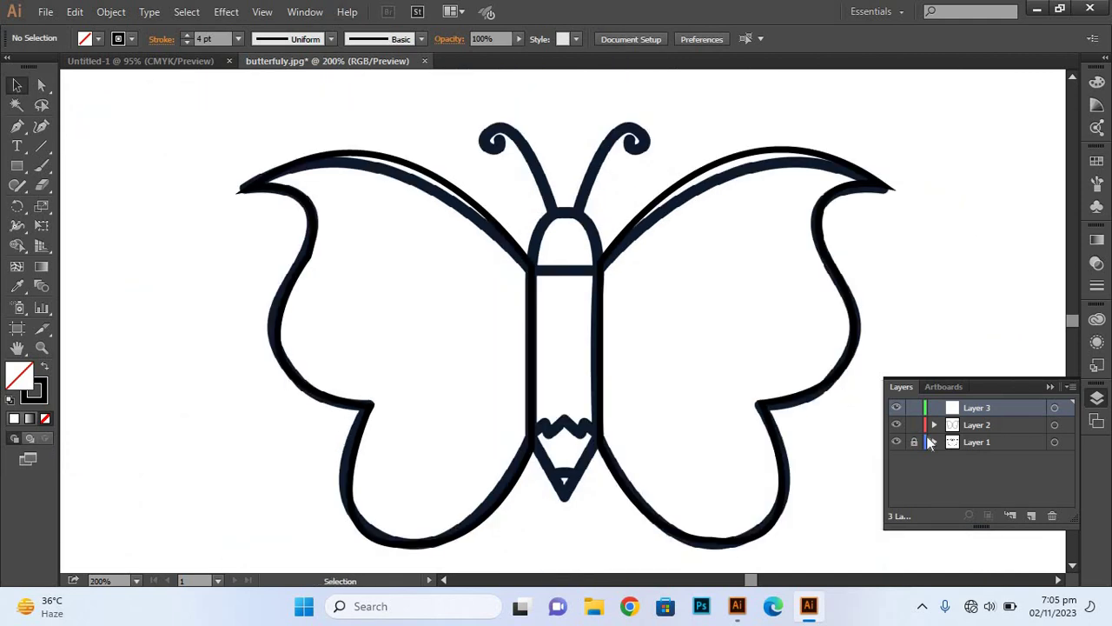
# Hide Layer 2, start a Pen path along the body, then abandon and deselect it
pyautogui.click(896, 425)
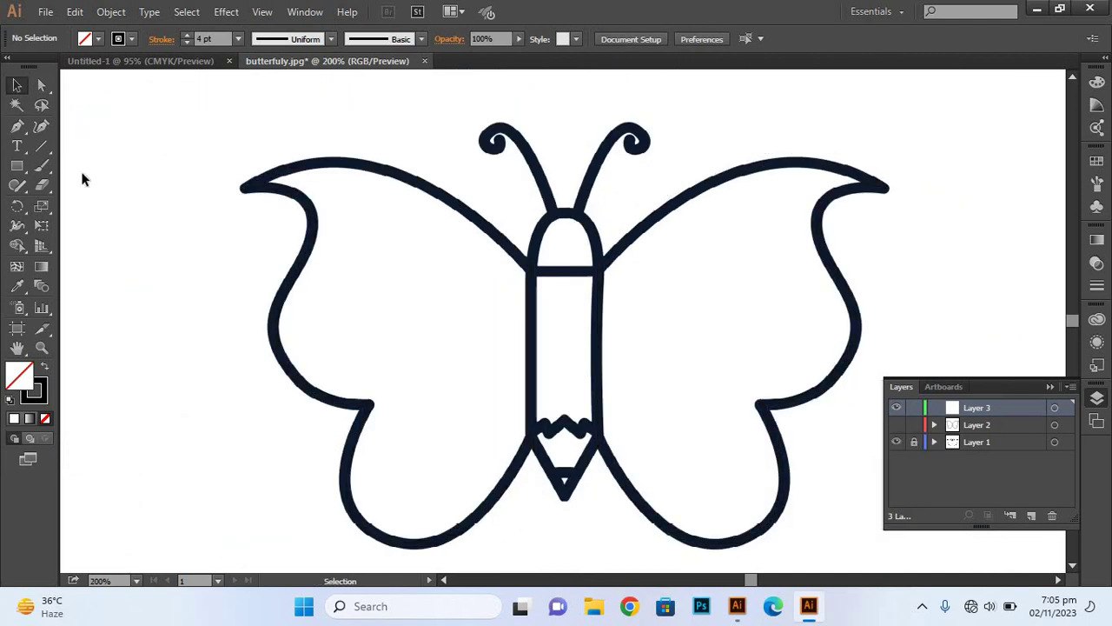
pyautogui.click(16, 126)
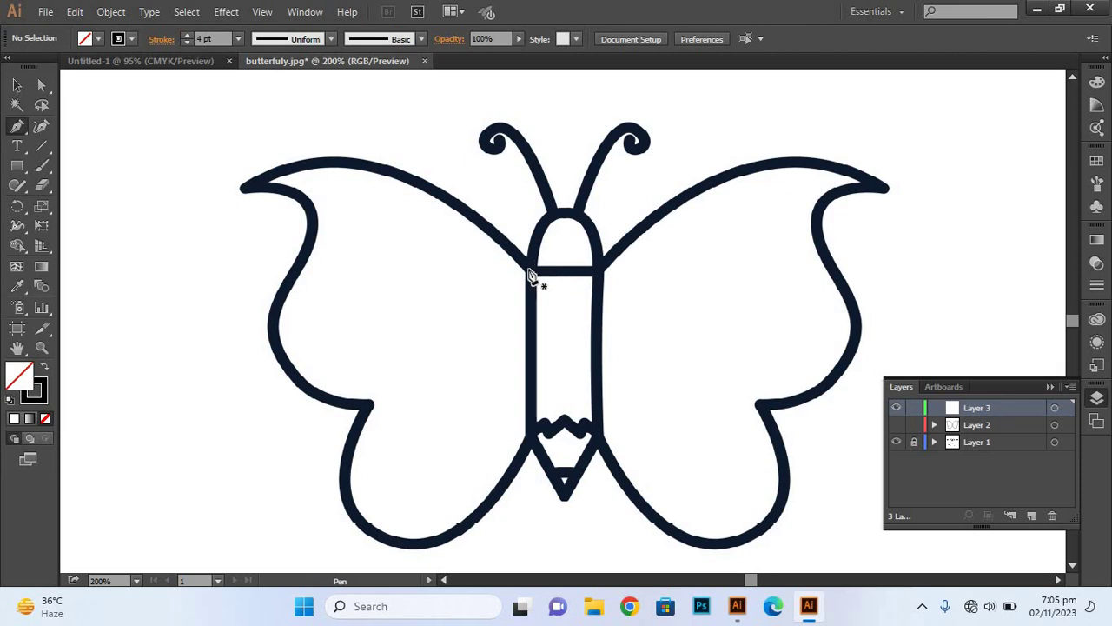
pyautogui.click(531, 271)
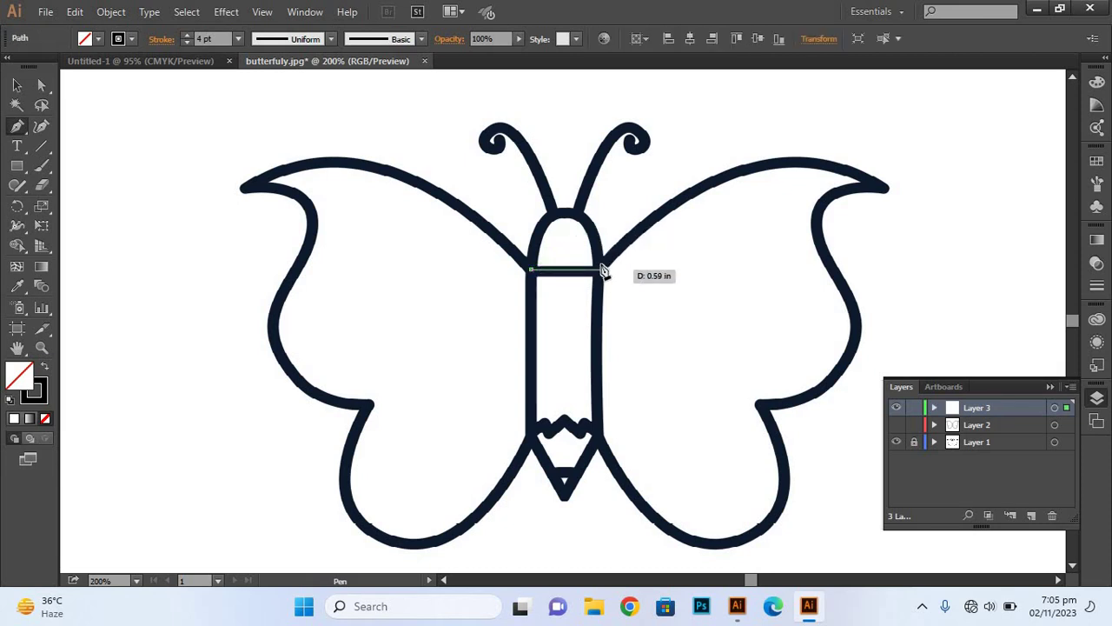
pyautogui.moveTo(598, 271)
pyautogui.mouseDown()
pyautogui.moveTo(612, 353)
pyautogui.moveTo(641, 385)
pyautogui.mouseUp()
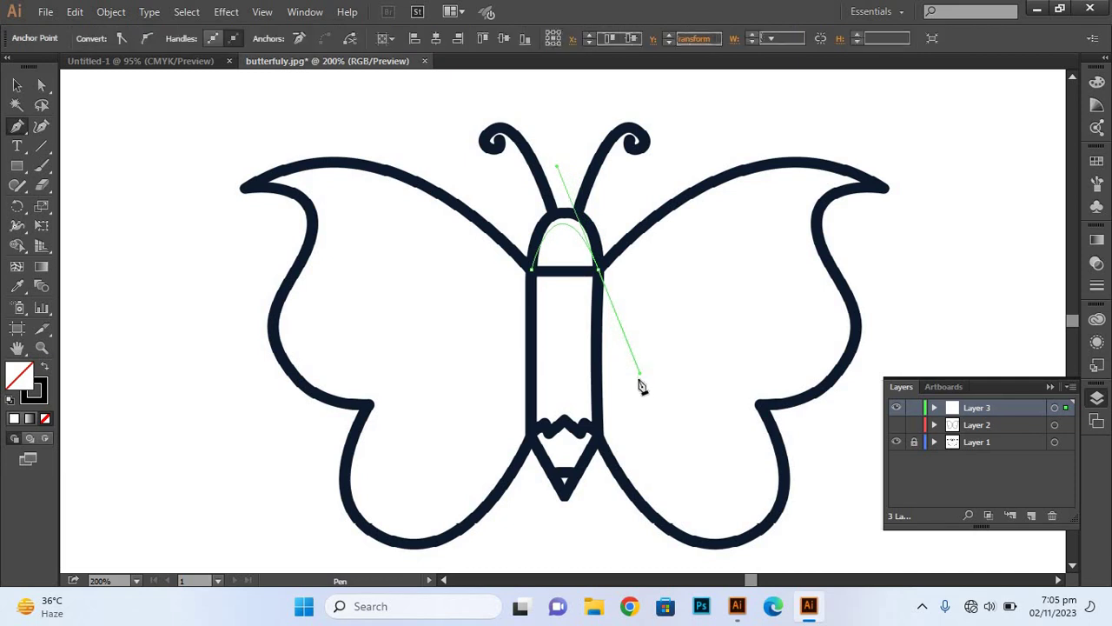
pyautogui.keyDown('ctrl'); pyautogui.click(641, 385); pyautogui.keyUp('ctrl')
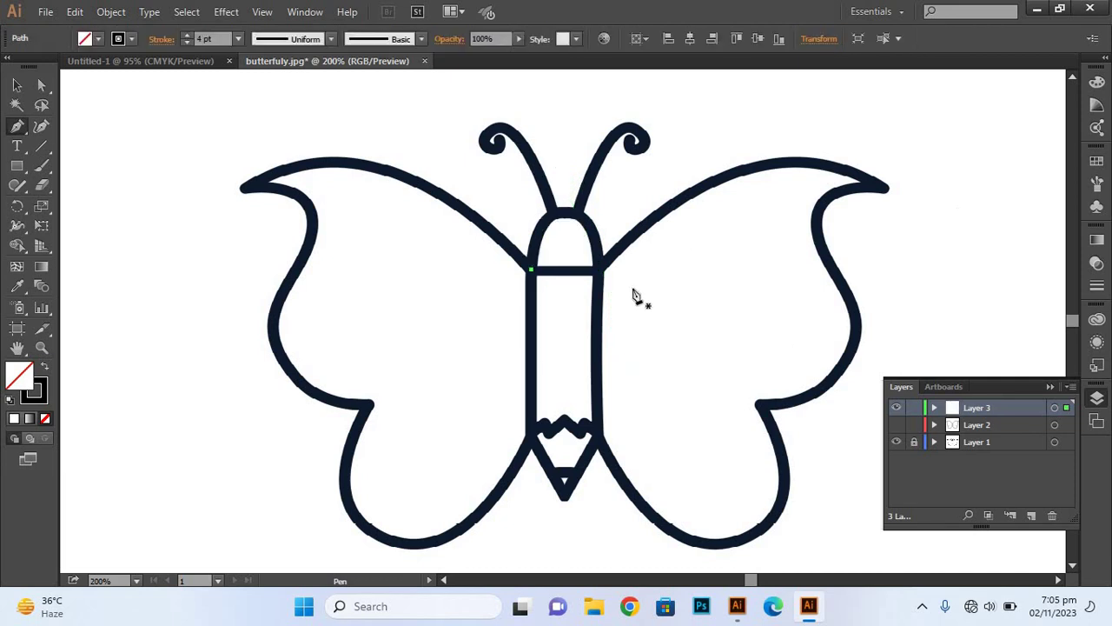
pyautogui.hotkey('ctrl', 'shift', 'a')
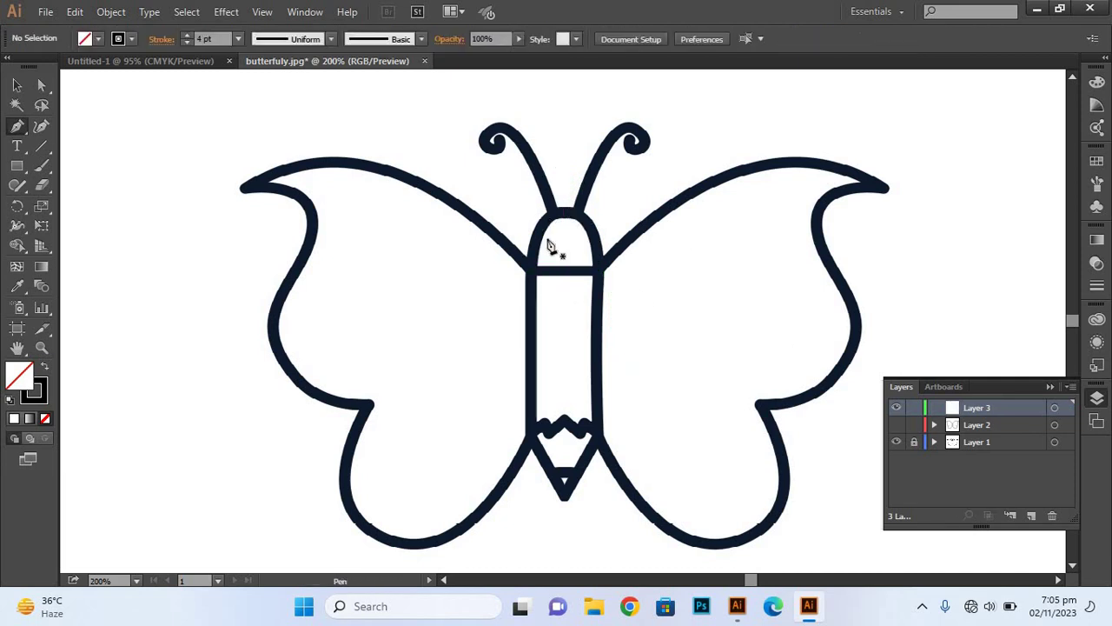
# Trace a closed outline over the body top, down both sides and around the pencil tip
pyautogui.click(532, 268)
pyautogui.moveTo(565, 212)
pyautogui.mouseDown()
pyautogui.moveTo(626, 224)
pyautogui.moveTo(613, 229)
pyautogui.mouseUp()
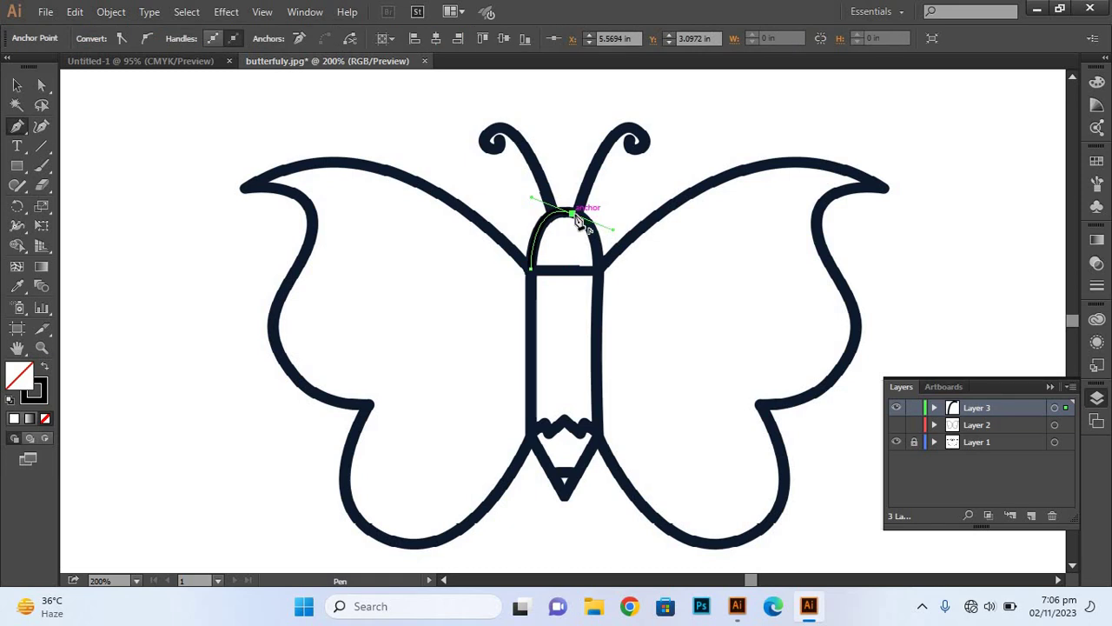
pyautogui.click(572, 213)
pyautogui.moveTo(597, 271); pyautogui.dragTo(591, 318)
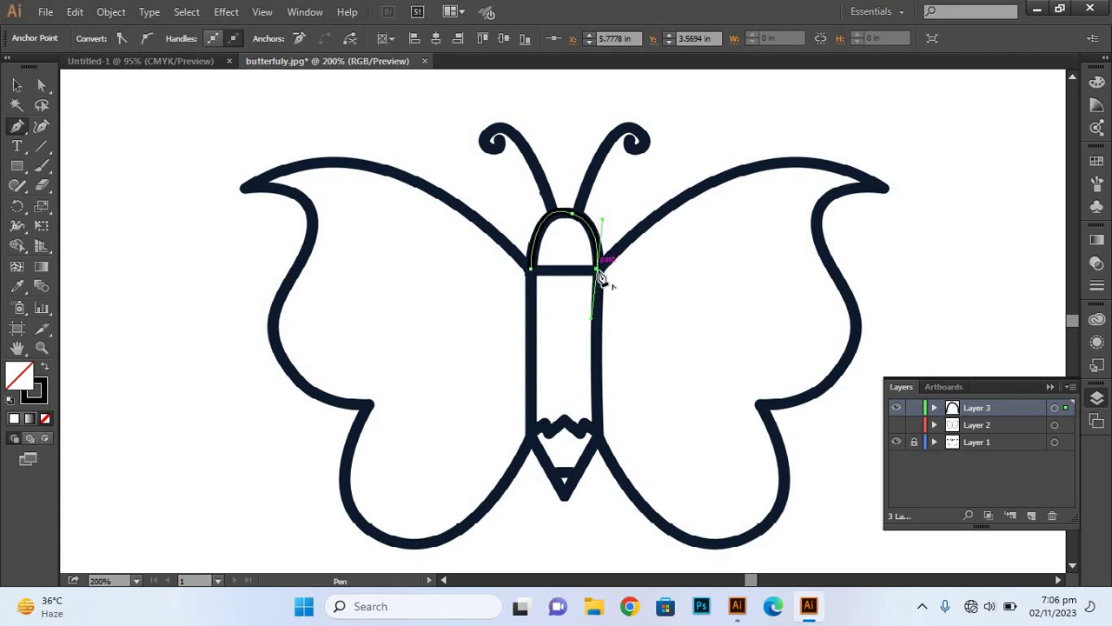
pyautogui.moveTo(599, 272); pyautogui.dragTo(606, 443)
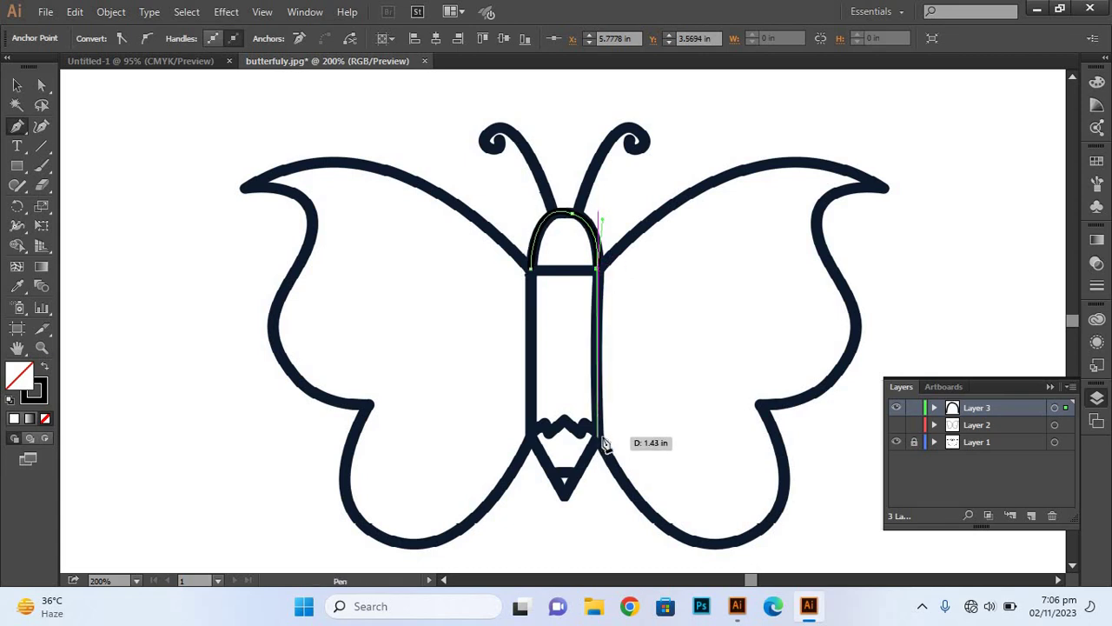
pyautogui.click(598, 438)
pyautogui.moveTo(564, 500); pyautogui.dragTo(565, 501)
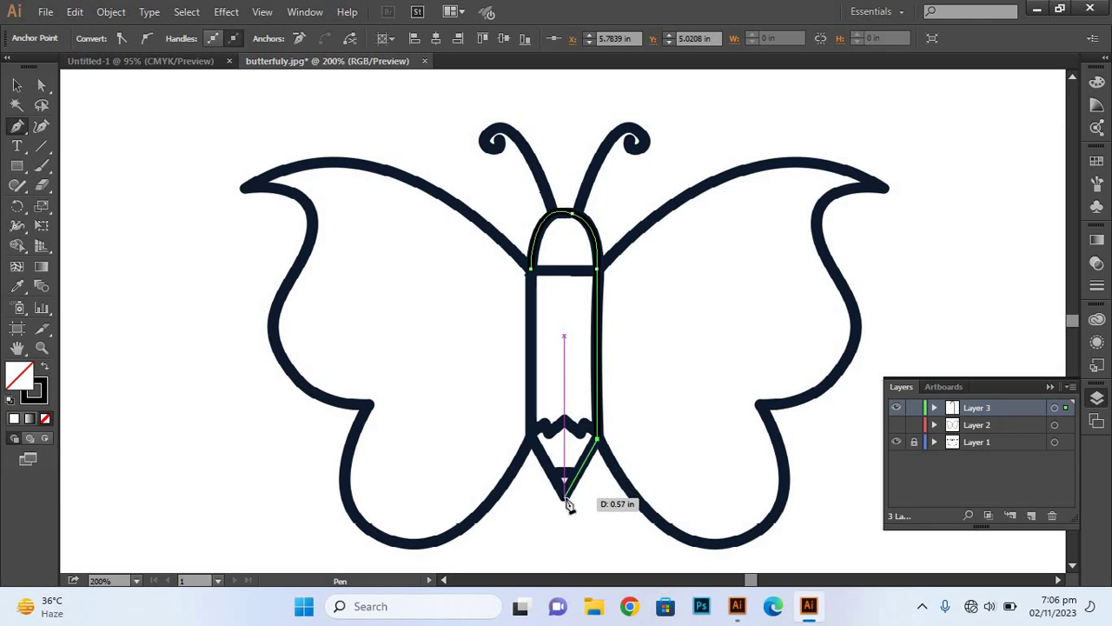
pyautogui.click(532, 440)
pyautogui.click(534, 272)
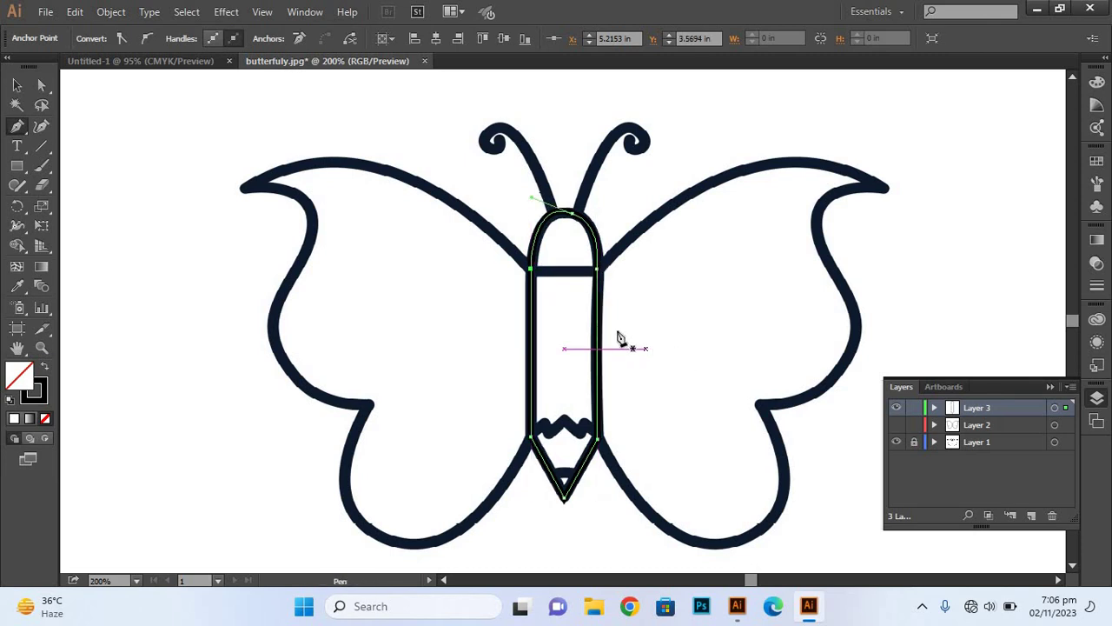
# Switch to Selection and toggle the wing outlines and template to check the body outline
pyautogui.press('v')
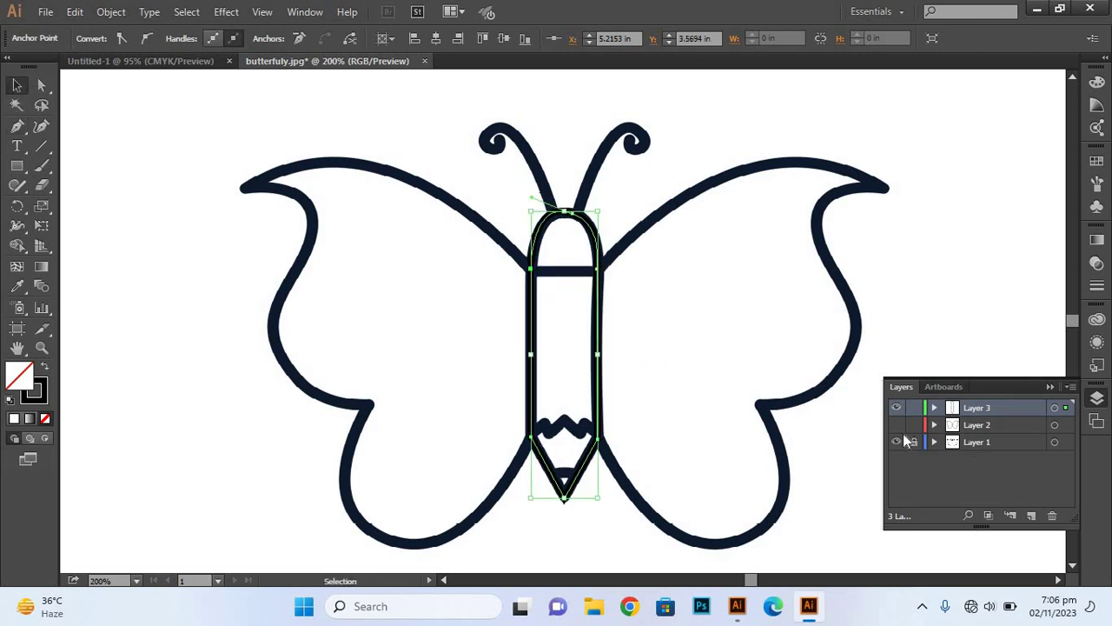
pyautogui.click(896, 425)
pyautogui.click(897, 442)
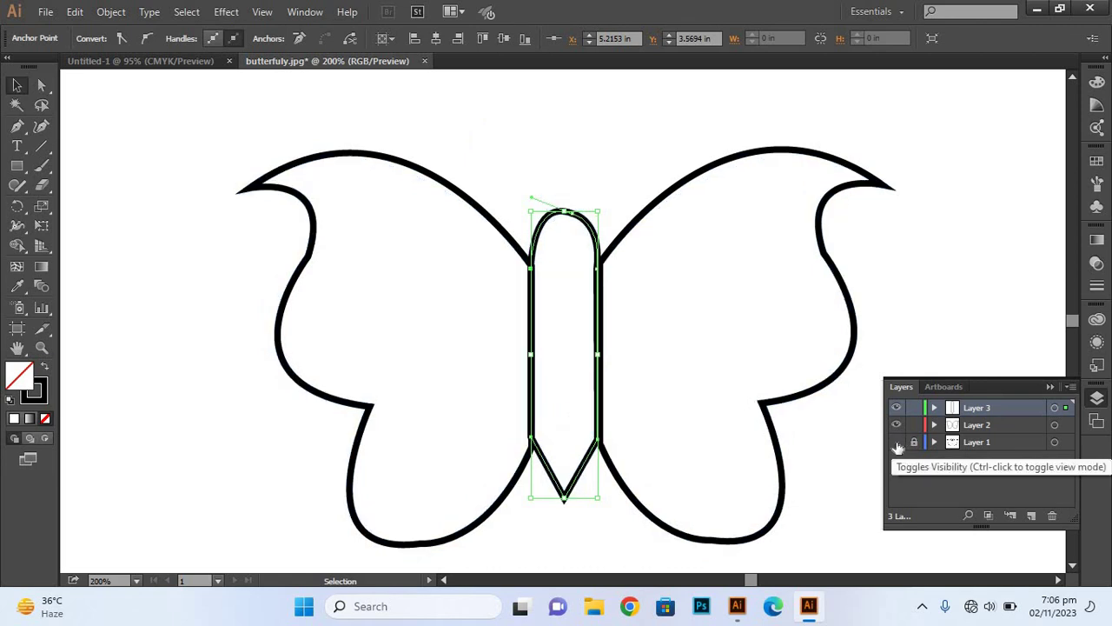
pyautogui.click(896, 443)
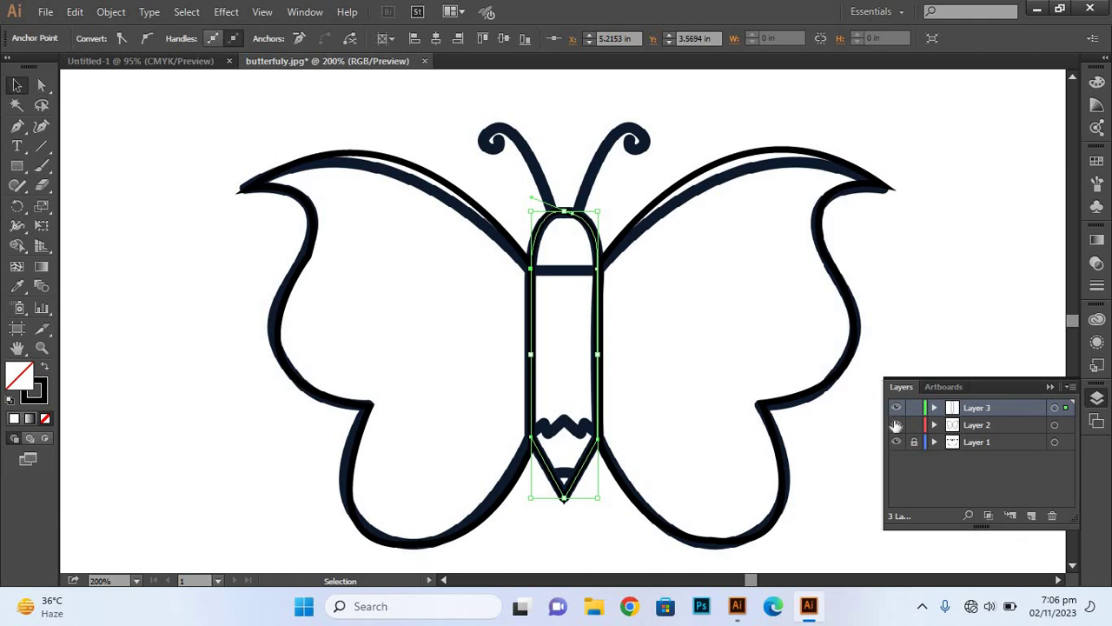
# Add a new Layer 4 and hide Layers 3 and 2
pyautogui.click(999, 494)
pyautogui.click(1031, 516)
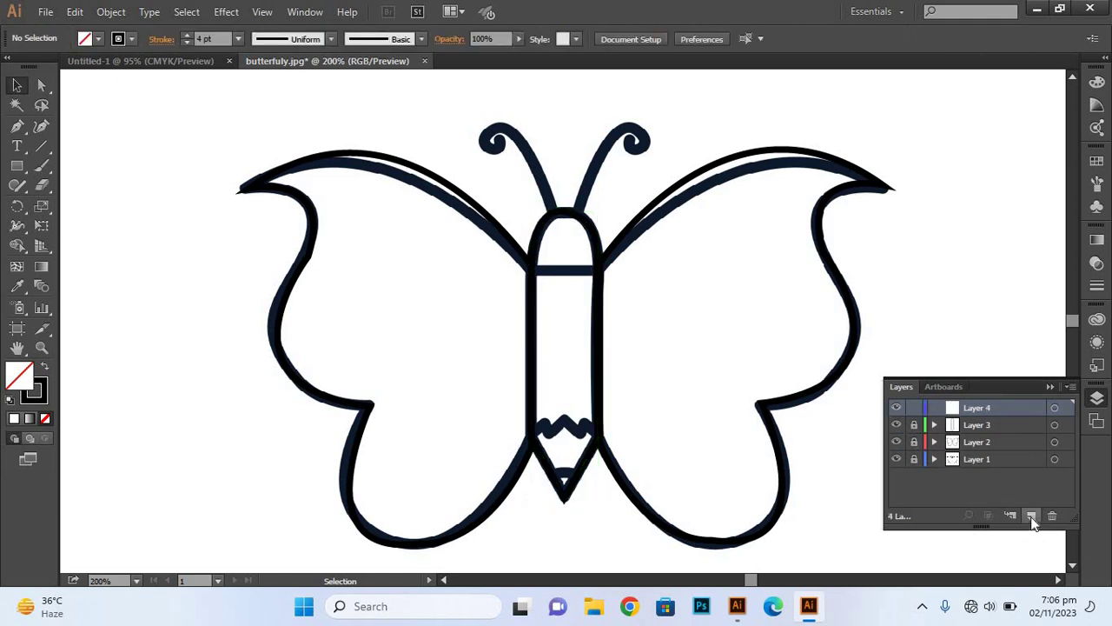
pyautogui.click(896, 424)
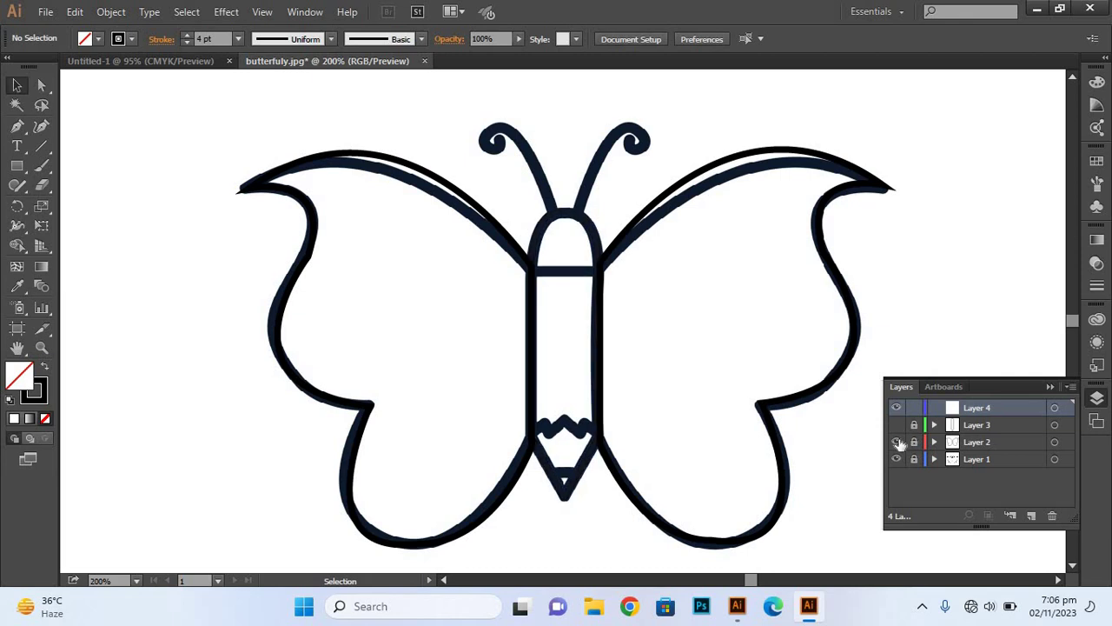
pyautogui.click(899, 442)
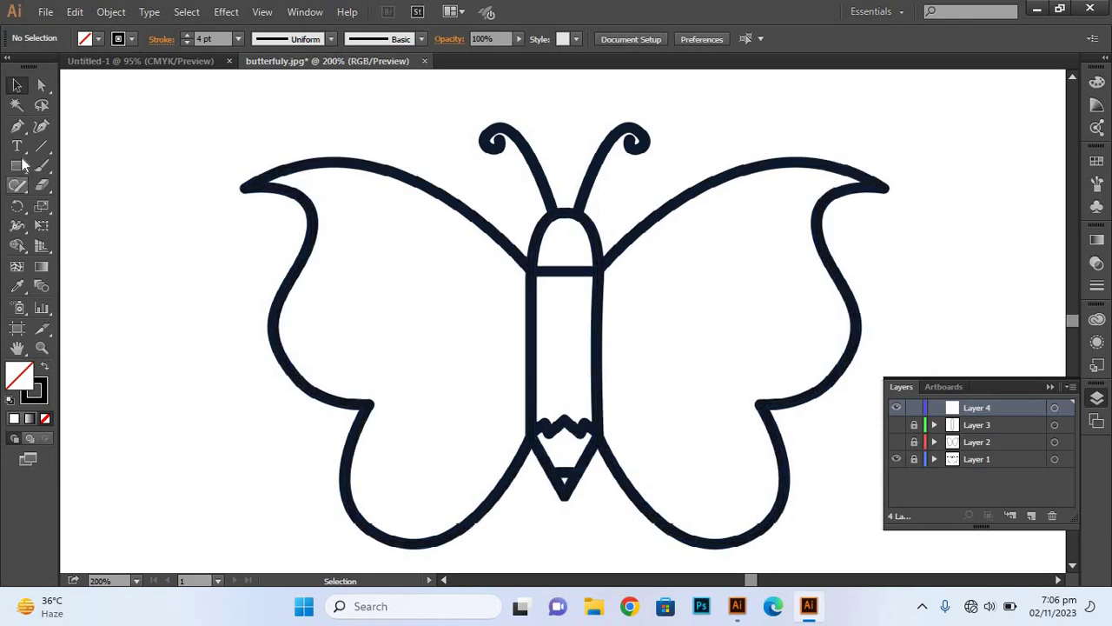
# Draw the short Pen line across the pencil tip on Layer 4 and deselect it
pyautogui.click(17, 126)
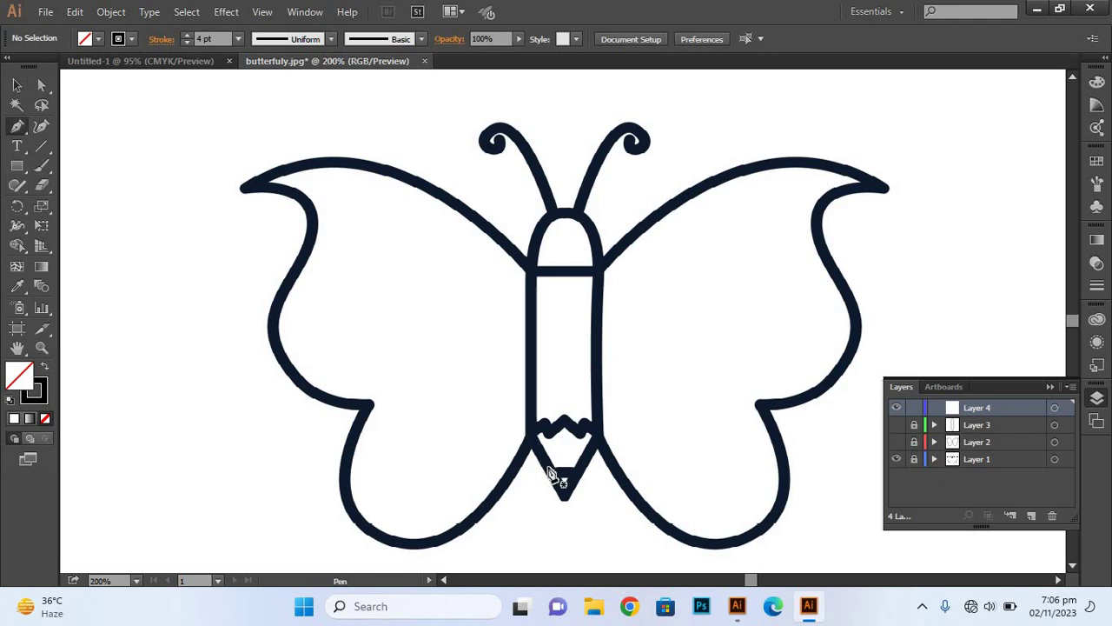
pyautogui.moveTo(550, 471)
pyautogui.mouseDown()
pyautogui.moveTo(581, 476)
pyautogui.moveTo(571, 472)
pyautogui.mouseUp()
pyautogui.click(18, 85)
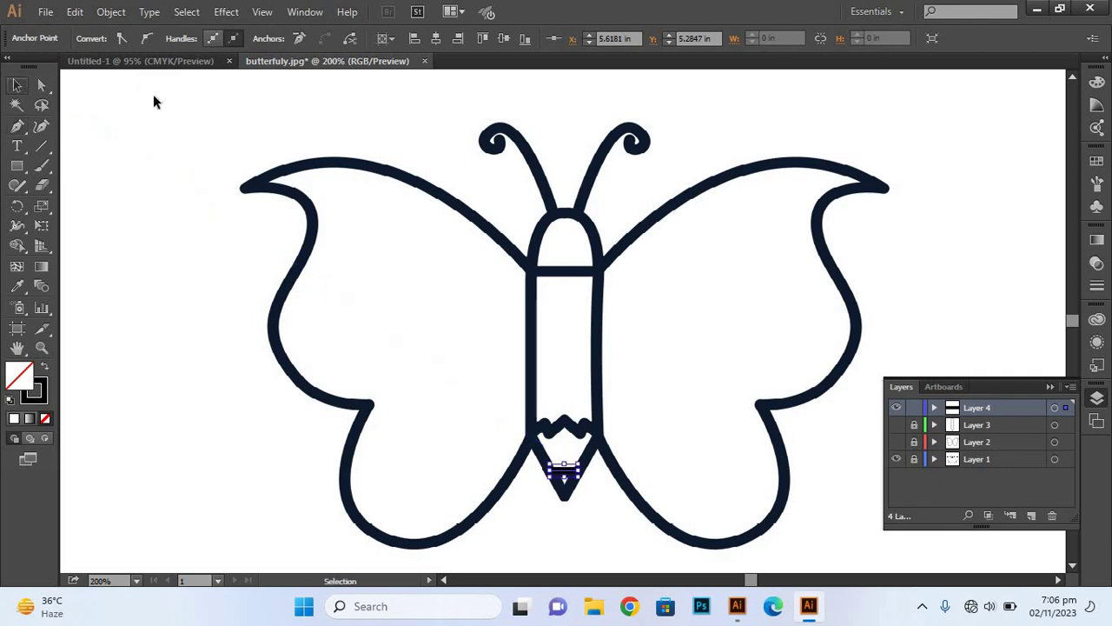
pyautogui.click(472, 343)
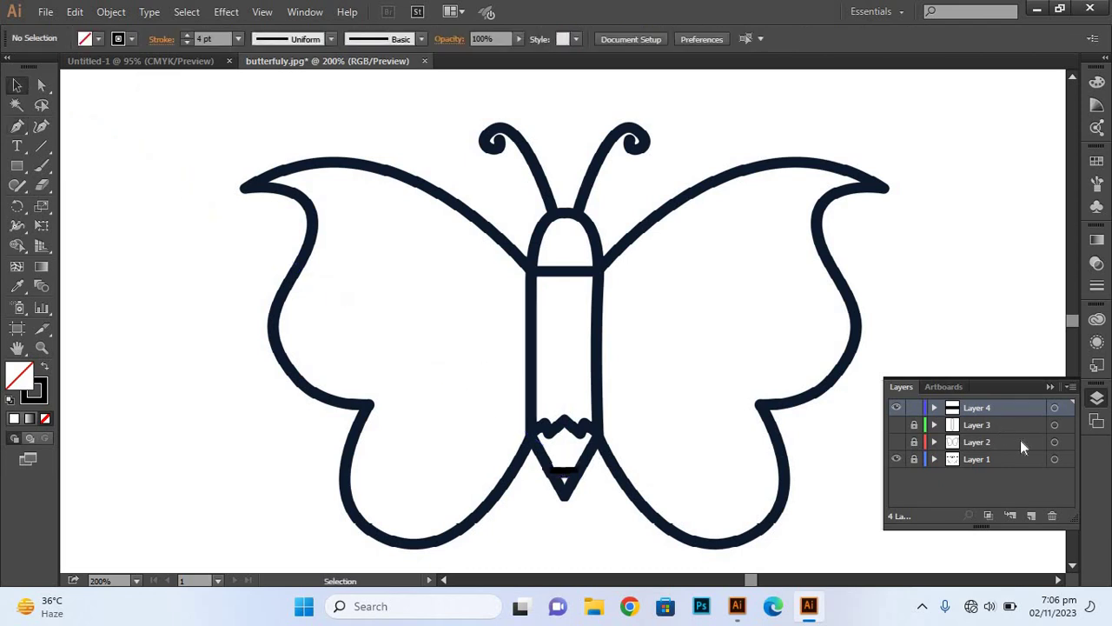
# Lock and hide Layer 4, then add a new Layer 5
pyautogui.click(913, 408)
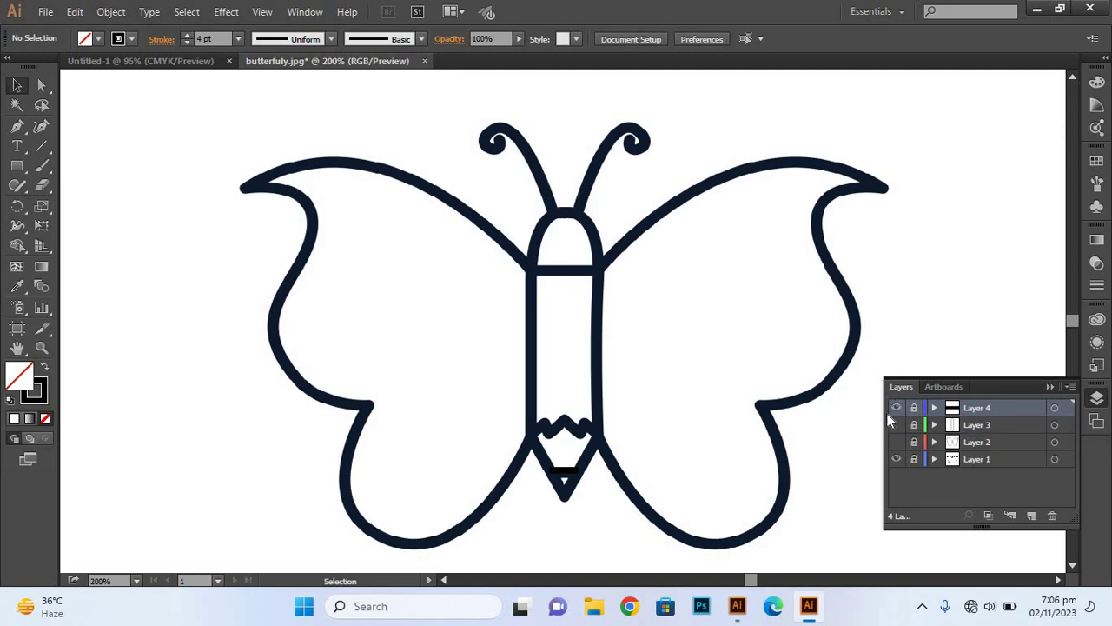
pyautogui.click(896, 409)
pyautogui.click(1032, 516)
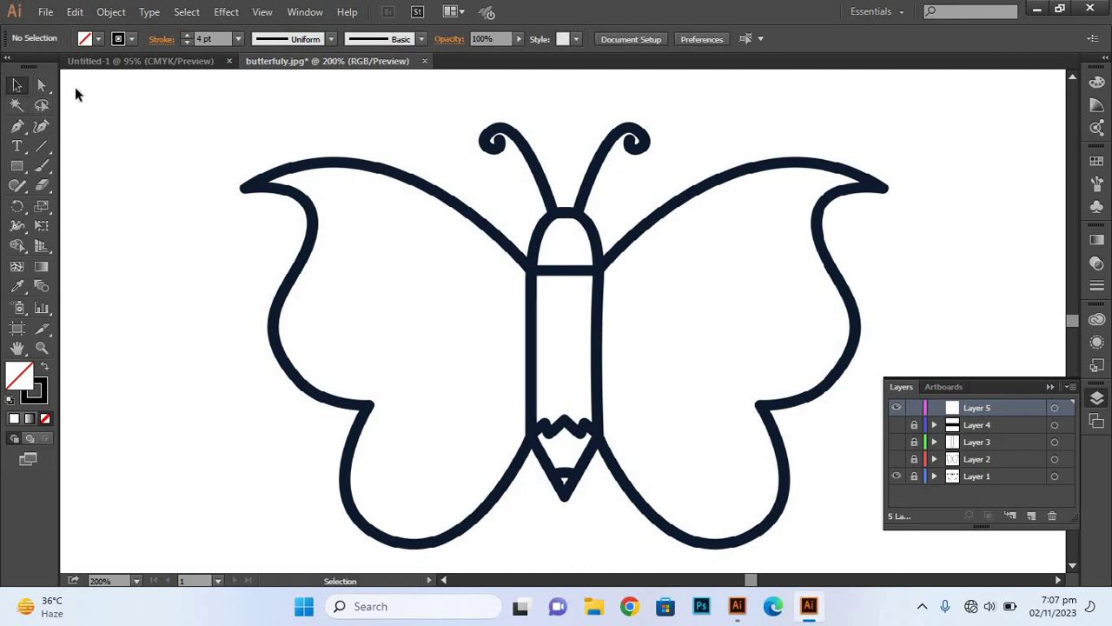
# Trace the left antenna with the Pen tool from its base to its curled tip
pyautogui.click(18, 127)
pyautogui.moveTo(552, 210)
pyautogui.mouseDown()
pyautogui.moveTo(519, 135)
pyautogui.moveTo(467, 134)
pyautogui.mouseUp()
pyautogui.click(497, 126)
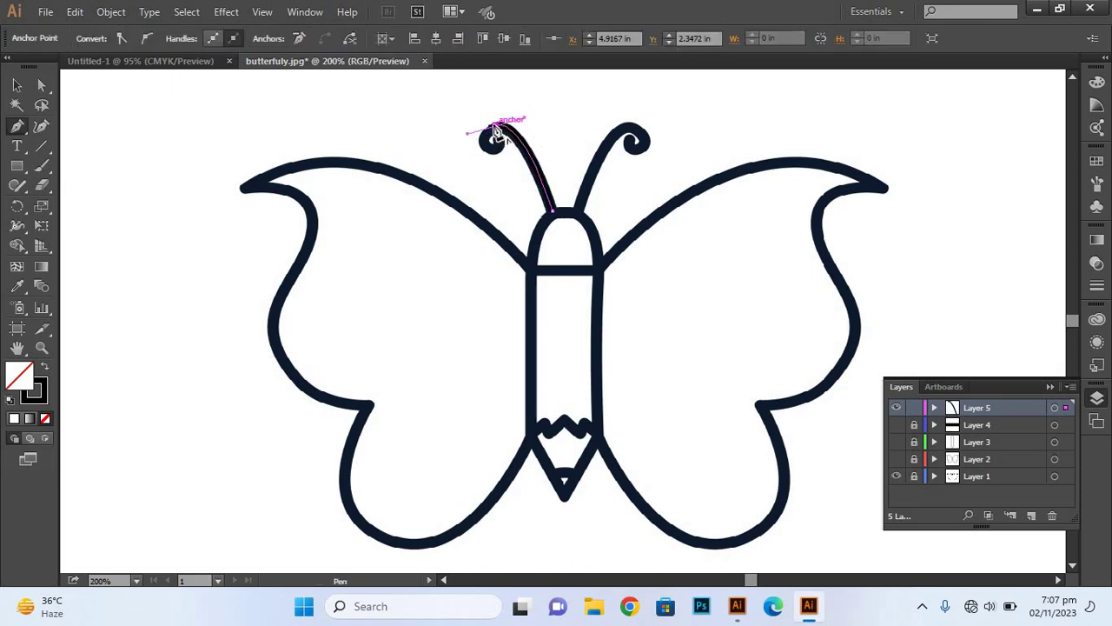
pyautogui.click(497, 128)
pyautogui.moveTo(494, 139)
pyautogui.mouseDown()
pyautogui.moveTo(520, 124)
pyautogui.moveTo(528, 135)
pyautogui.mouseUp()
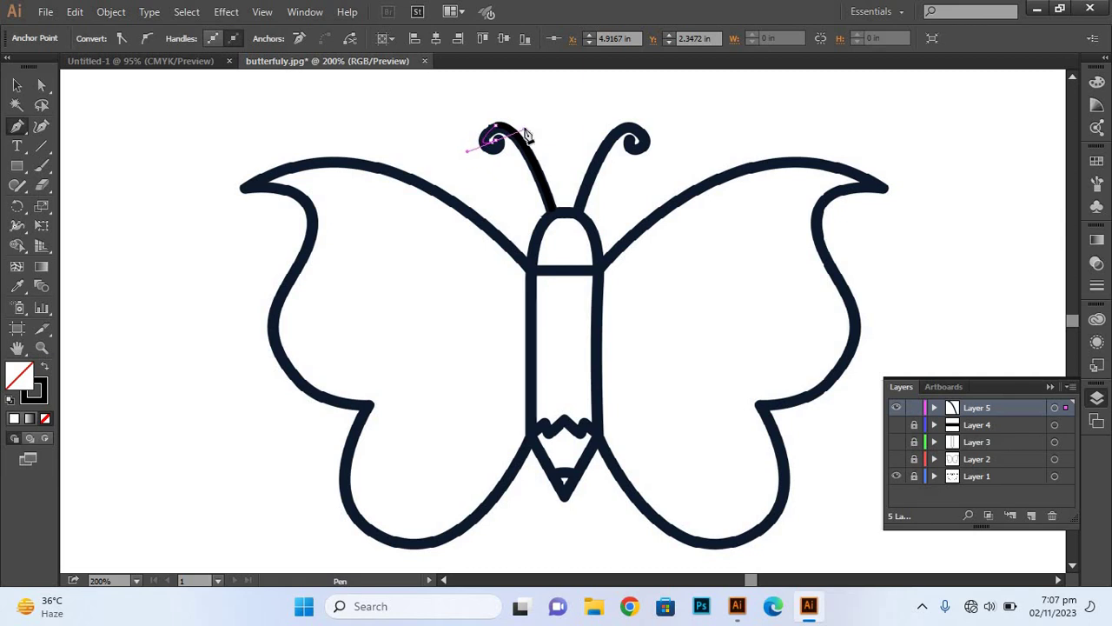
pyautogui.click(17, 85)
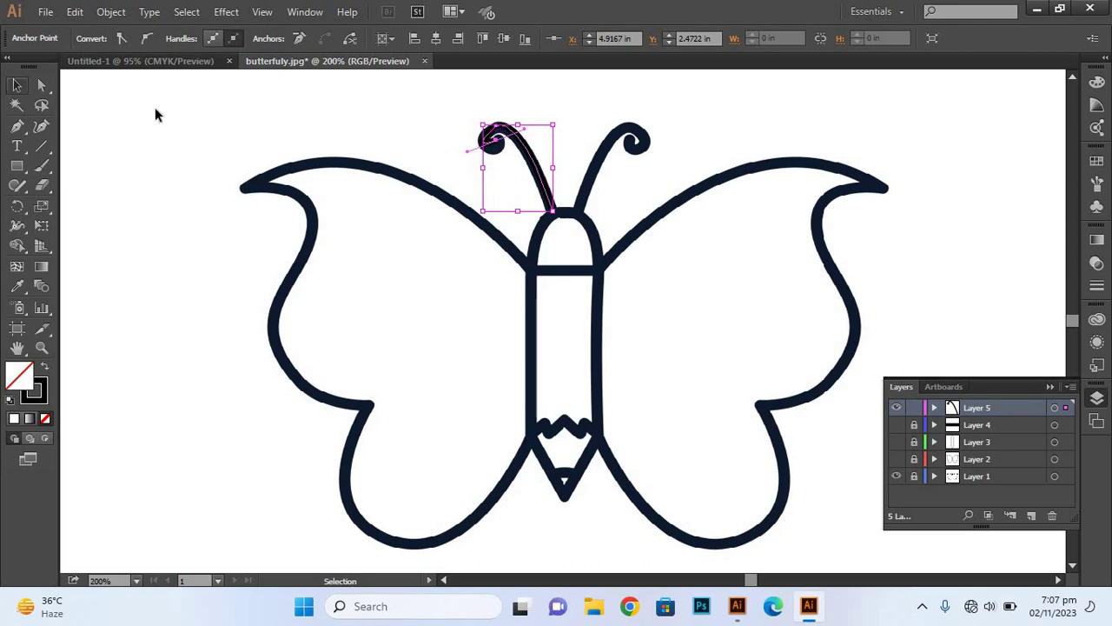
# Select the antenna path and keep its stroke weight at 4 pt
pyautogui.moveTo(390, 106); pyautogui.dragTo(540, 188)
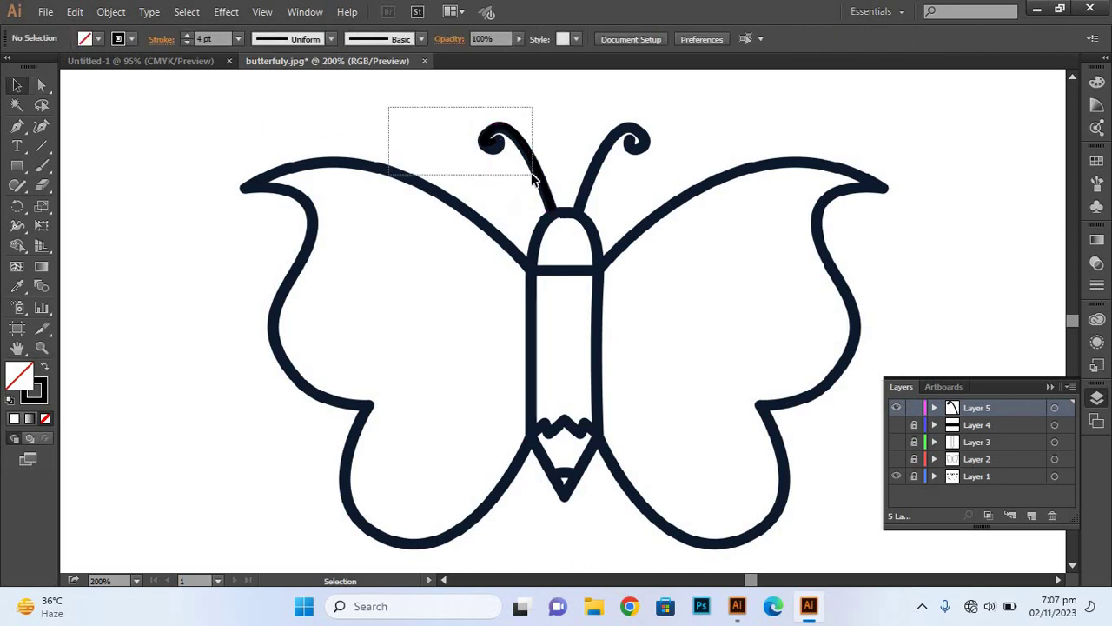
pyautogui.click(239, 42)
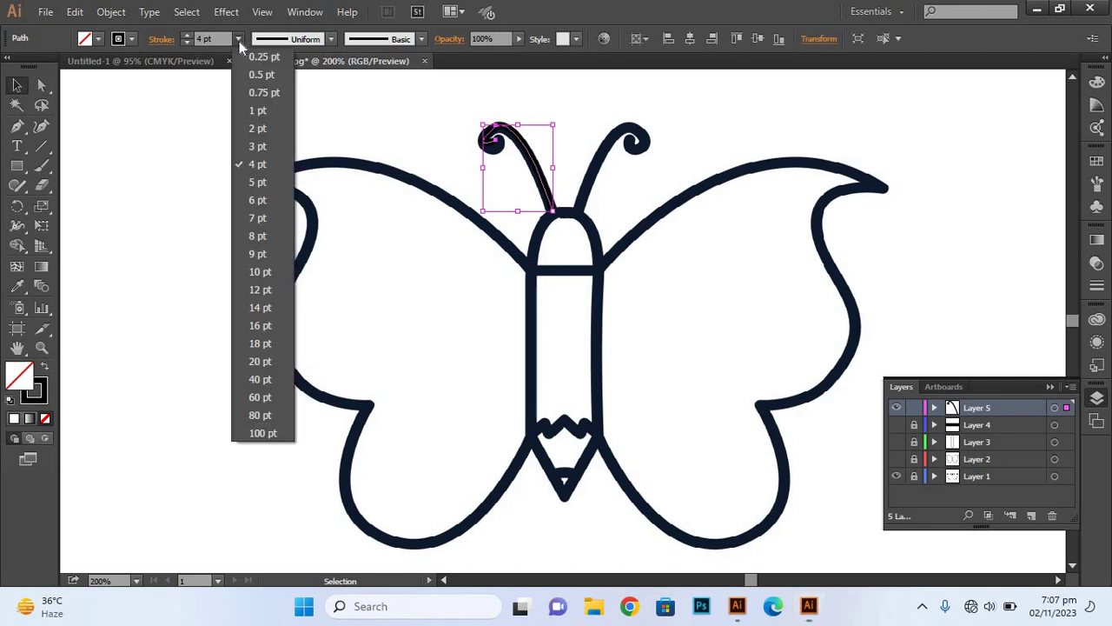
pyautogui.click(38, 77)
pyautogui.click(17, 85)
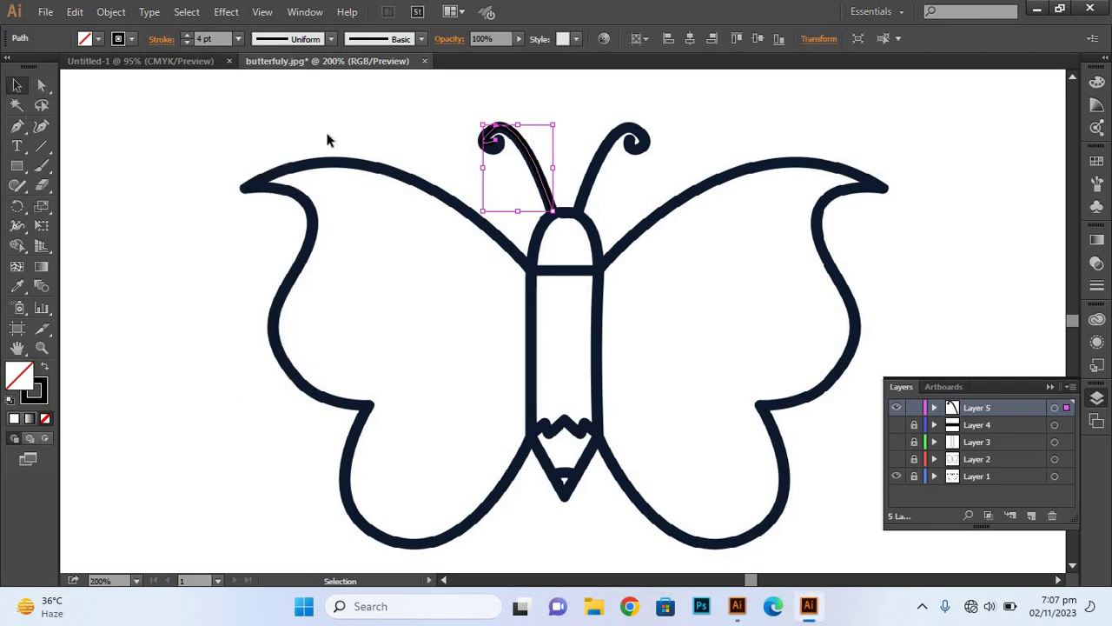
# Reflect a vertical copy of the left antenna and nudge it right onto the right antenna
pyautogui.rightClick(524, 152)
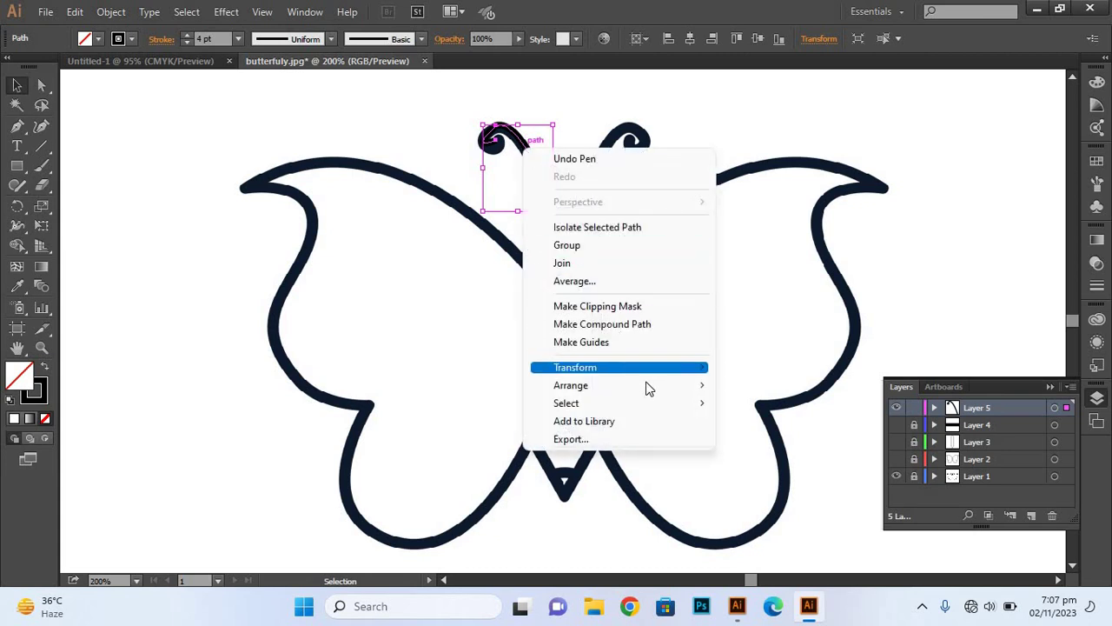
pyautogui.moveTo(619, 367)
pyautogui.click(776, 429)
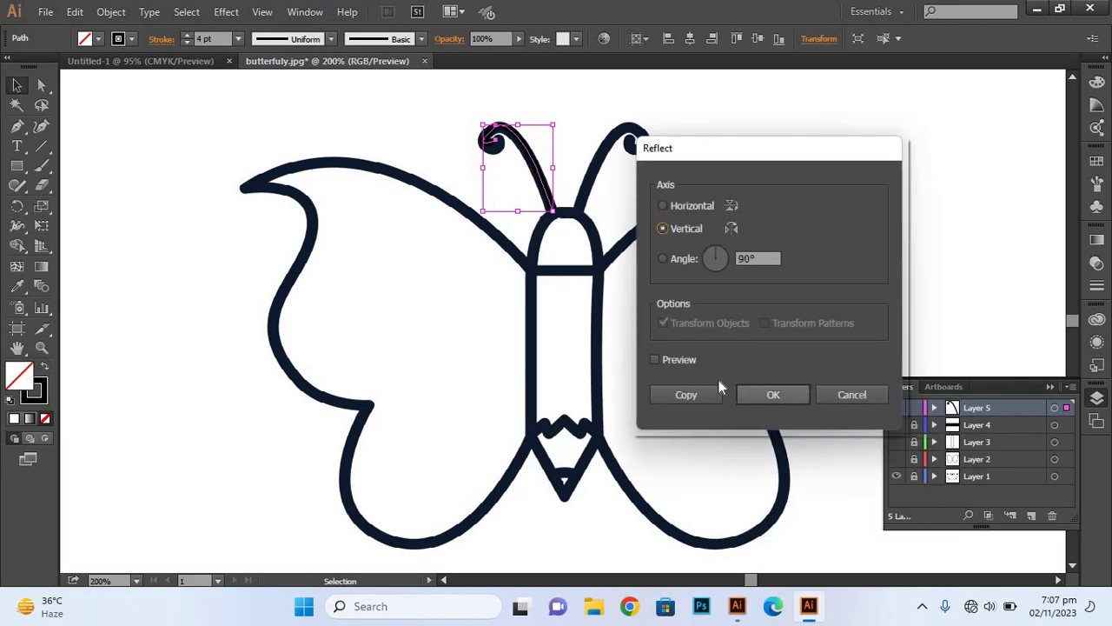
pyautogui.click(693, 398)
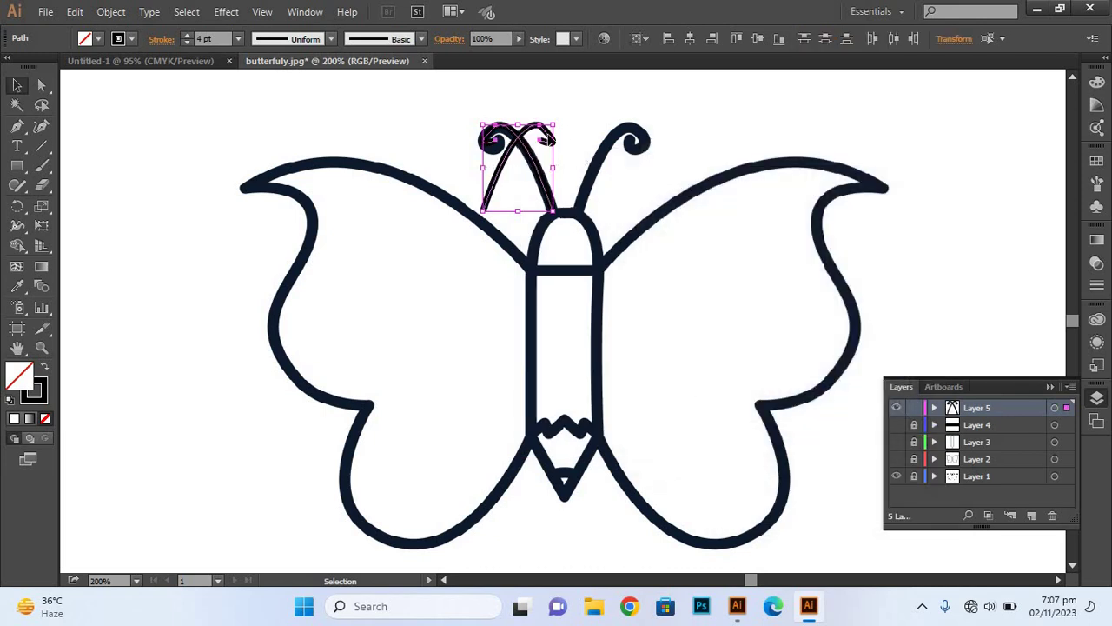
pyautogui.click(563, 130)
pyautogui.click(537, 127)
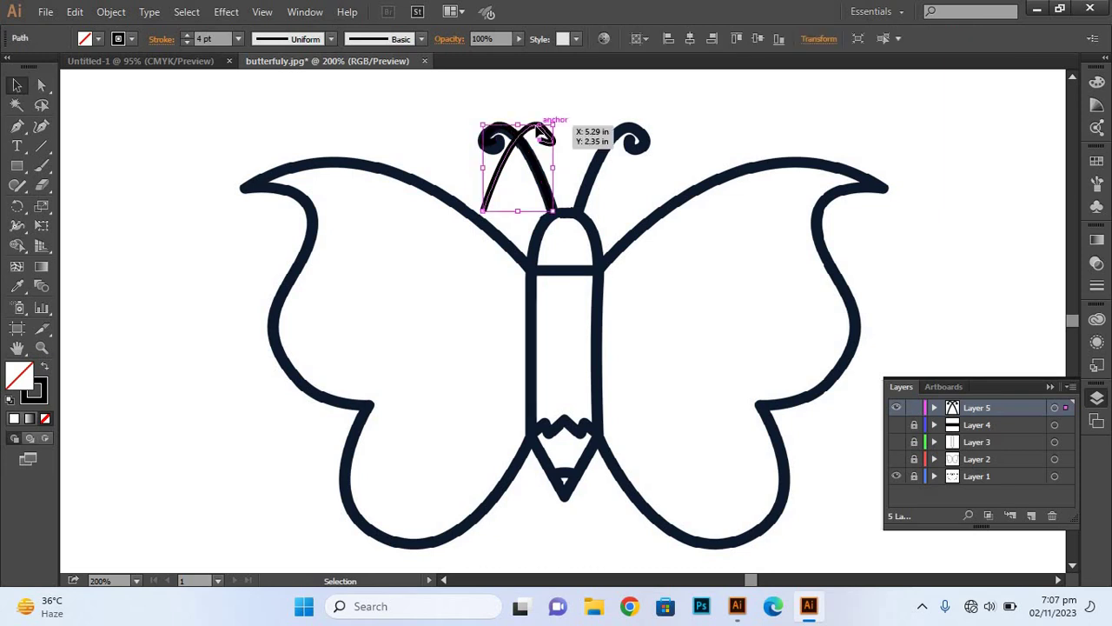
pyautogui.press('Right')
pyautogui.press('Right')
pyautogui.press('Right')
pyautogui.press('Right')
pyautogui.press('Right')
pyautogui.press('Right')
pyautogui.press('Right')
pyautogui.press('Right')
pyautogui.press('Right')
pyautogui.press('Right')
pyautogui.press('Right')
pyautogui.press('Right')
pyautogui.press('Right')
pyautogui.press('Right')
pyautogui.press('Right')
pyautogui.press('Right')
pyautogui.press('Right')
pyautogui.press('Right')
pyautogui.press('Right')
pyautogui.press('Right')
pyautogui.press('Right')
pyautogui.press('Right')
pyautogui.press('Right')
pyautogui.press('Right')
pyautogui.press('Right')
pyautogui.press('Right')
pyautogui.press('Right')
pyautogui.press('Right')
pyautogui.press('Right')
pyautogui.press('Right')
pyautogui.press('Right')
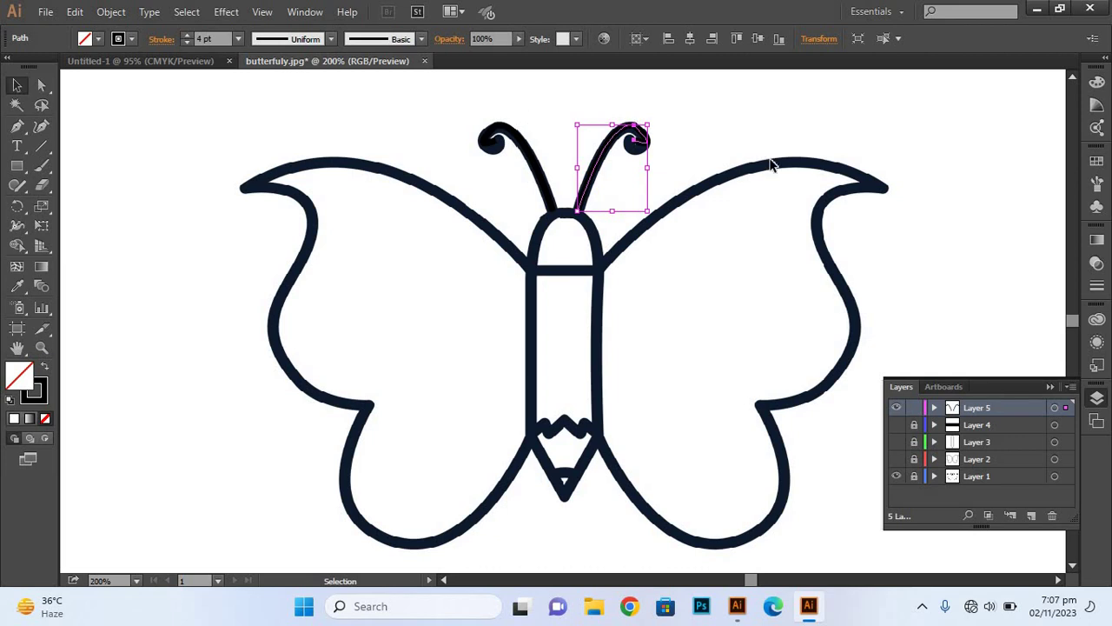
pyautogui.click(593, 397)
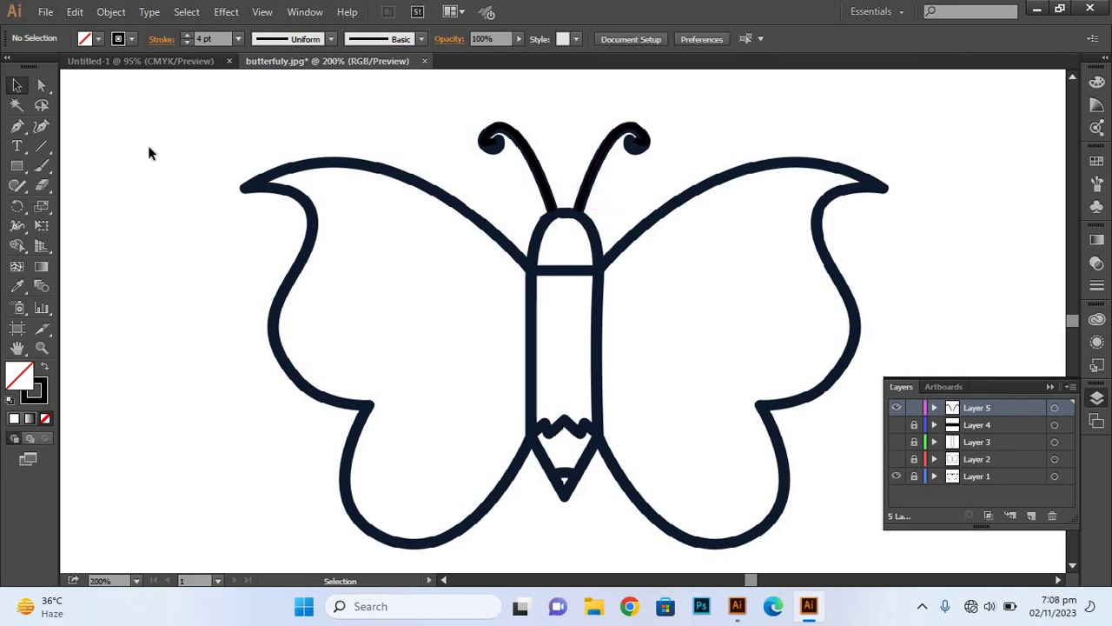
# Try the Paintbrush and colour settings, then return to the Layers panel and Selection tool
pyautogui.moveTo(41, 165); pyautogui.dragTo(90, 168)
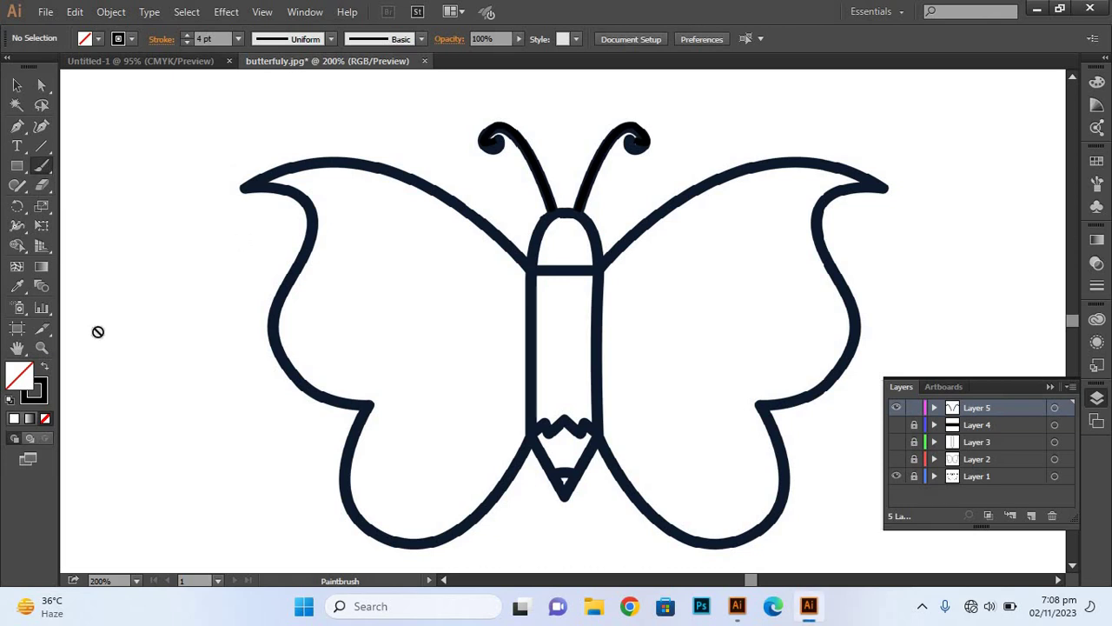
pyautogui.click(38, 393)
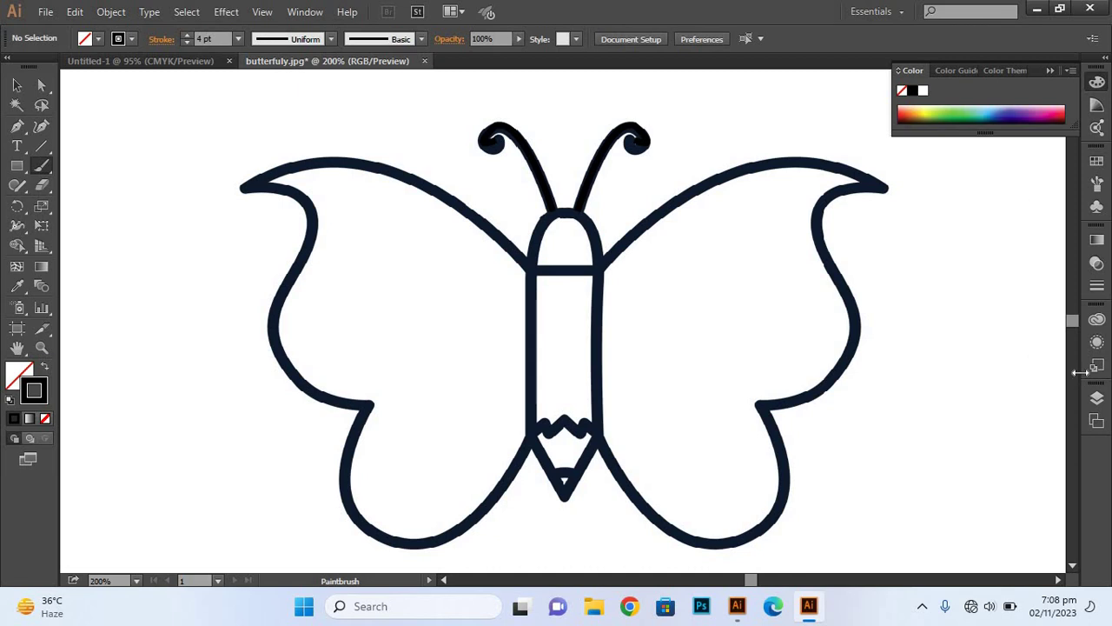
pyautogui.click(1096, 397)
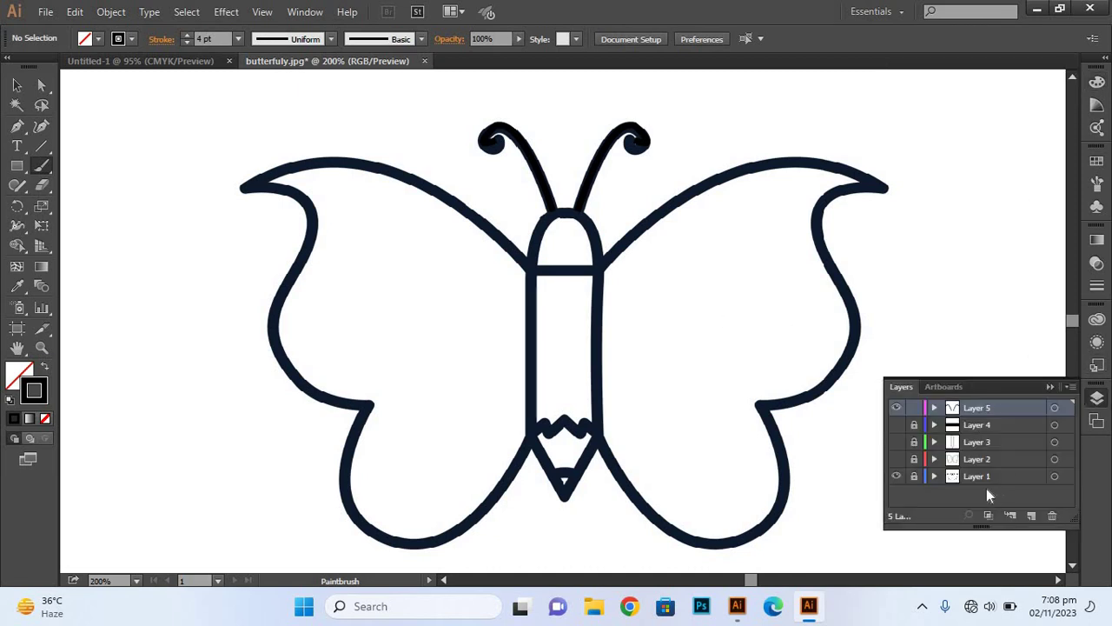
pyautogui.click(17, 86)
# Draw the zigzag line across the lower pencil body with the Pen tool and deselect it
pyautogui.click(19, 127)
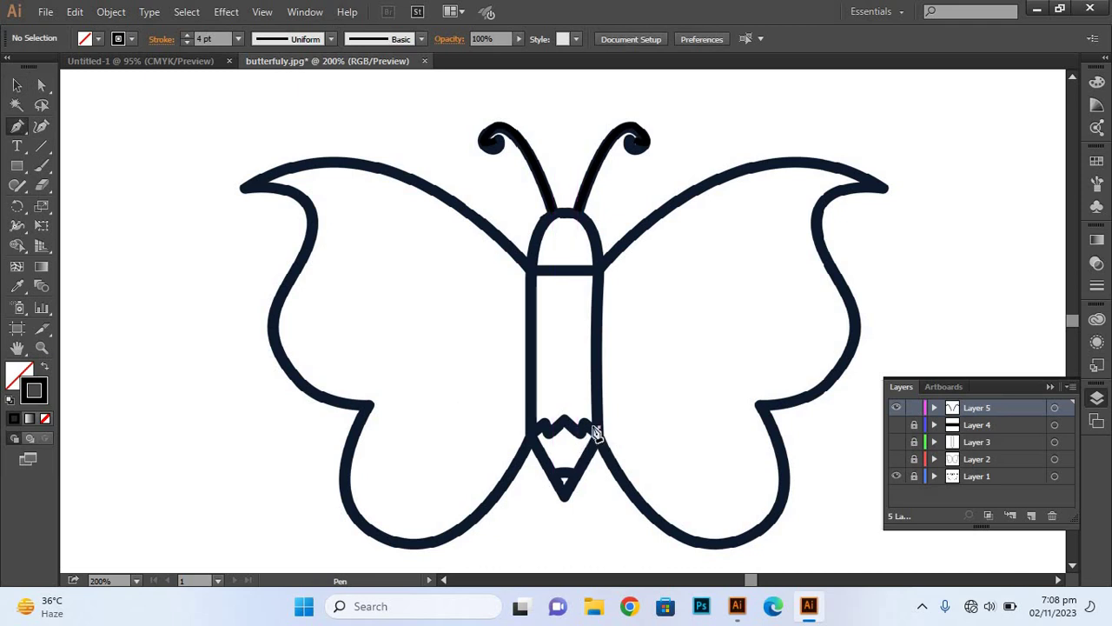
pyautogui.moveTo(584, 424)
pyautogui.mouseDown()
pyautogui.moveTo(584, 441)
pyautogui.moveTo(565, 422)
pyautogui.moveTo(549, 437)
pyautogui.moveTo(542, 427)
pyautogui.moveTo(545, 438)
pyautogui.mouseUp()
pyautogui.press('v')
pyautogui.click(170, 316)
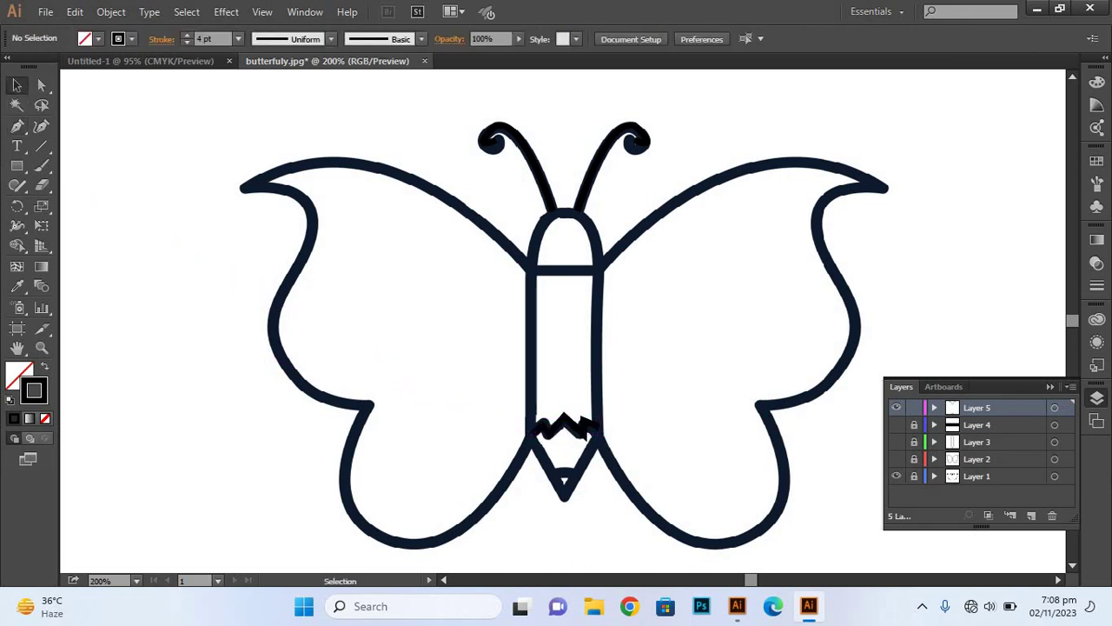
# Show Layers 2–4, hide the Layer 1 template, and marquee-select the antennae path
pyautogui.click(898, 477)
pyautogui.click(898, 478)
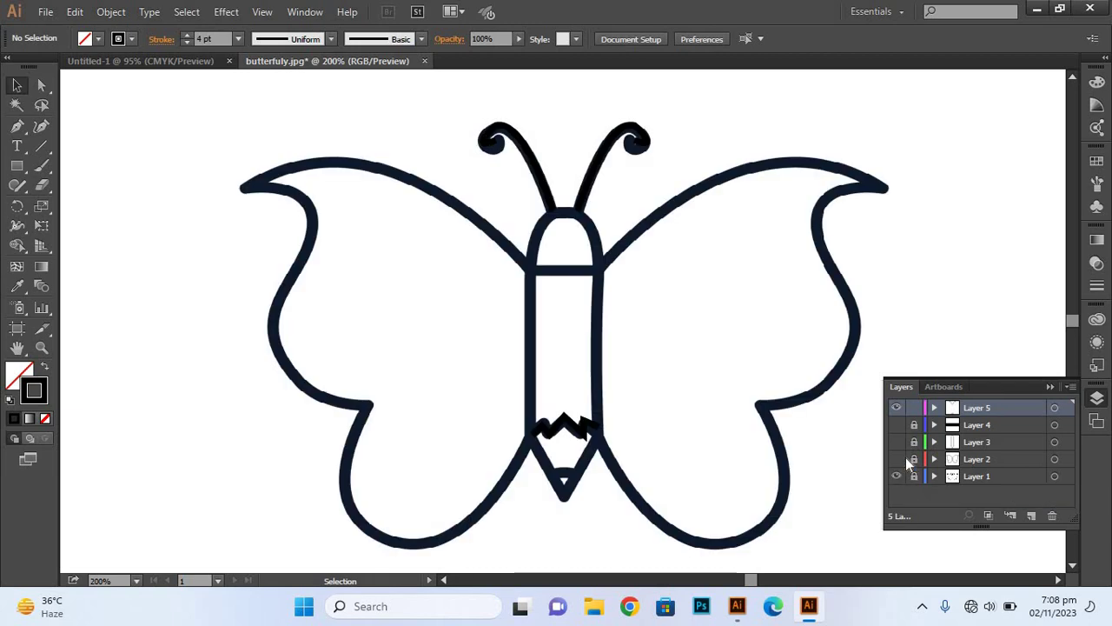
pyautogui.moveTo(897, 458); pyautogui.dragTo(897, 425)
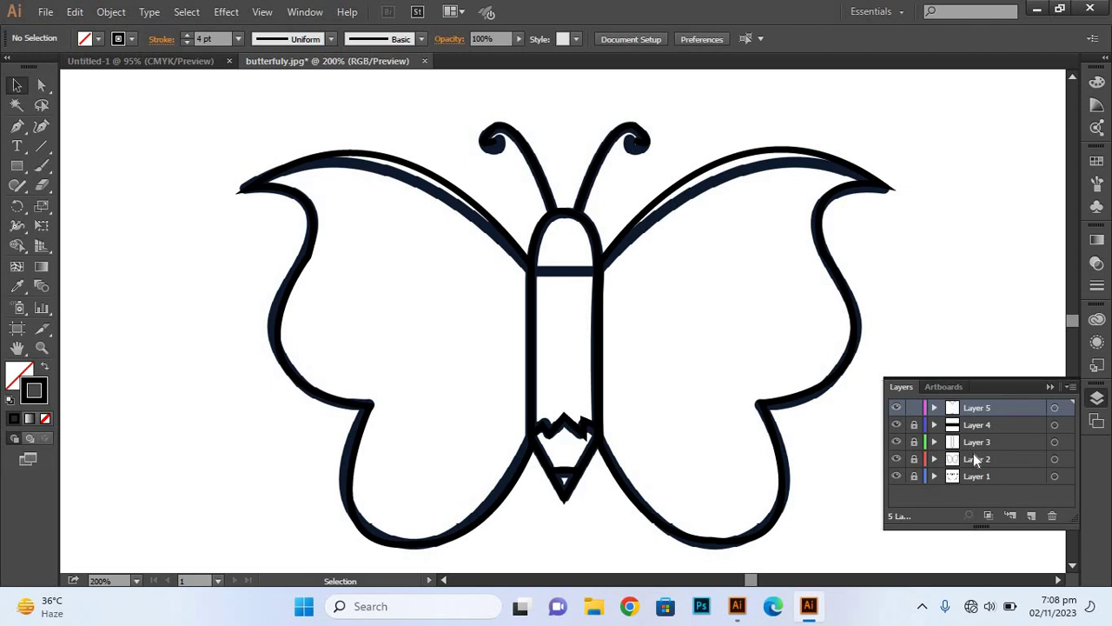
pyautogui.click(896, 477)
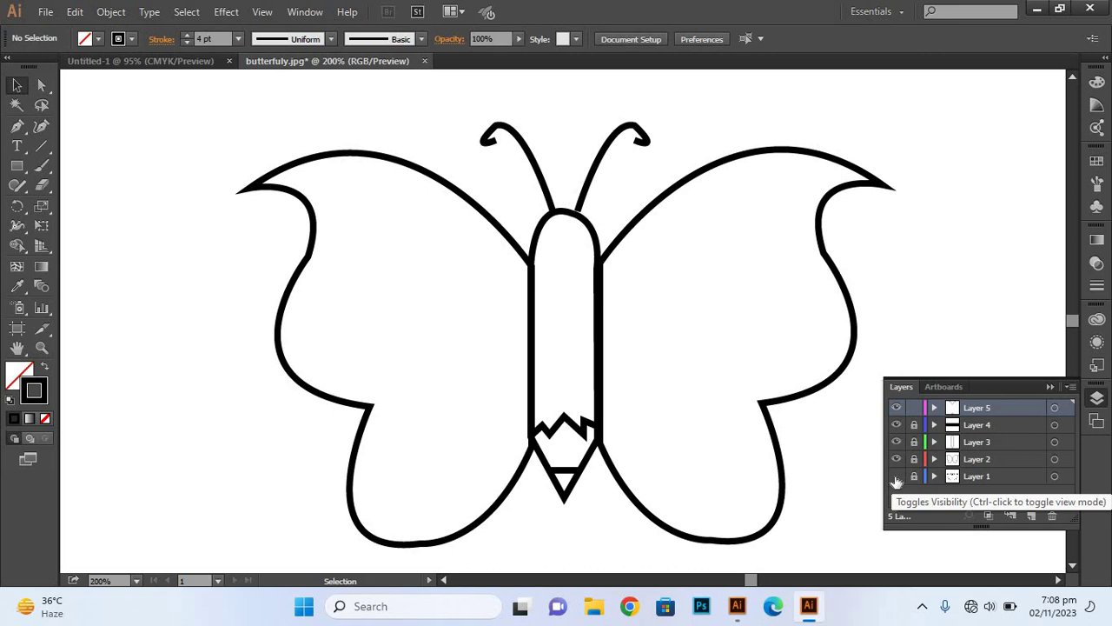
pyautogui.click(897, 477)
pyautogui.click(895, 477)
pyautogui.click(896, 477)
pyautogui.moveTo(194, 139); pyautogui.dragTo(893, 379)
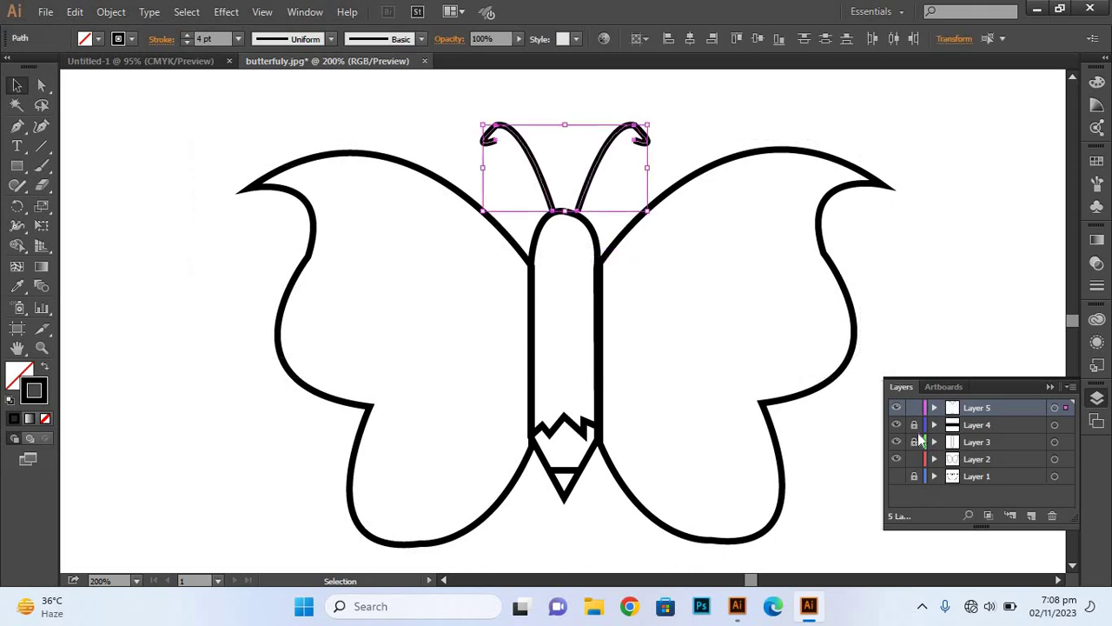
# Group all the butterfly outline paths into one object, then deselect
pyautogui.click(898, 477)
pyautogui.click(897, 477)
pyautogui.moveTo(247, 141); pyautogui.dragTo(754, 506)
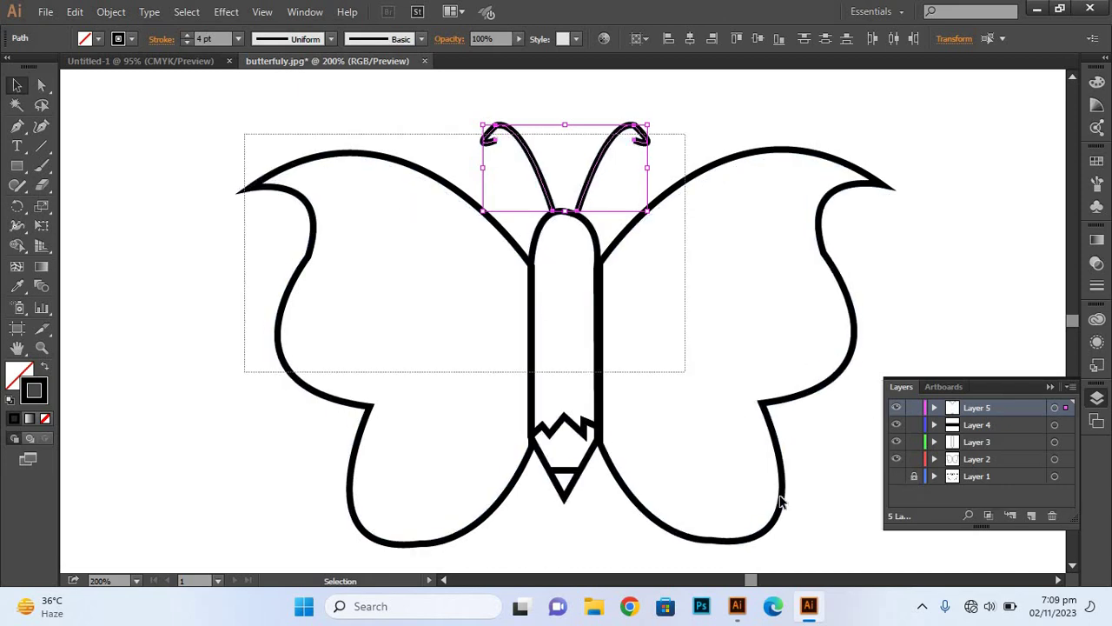
pyautogui.rightClick(598, 327)
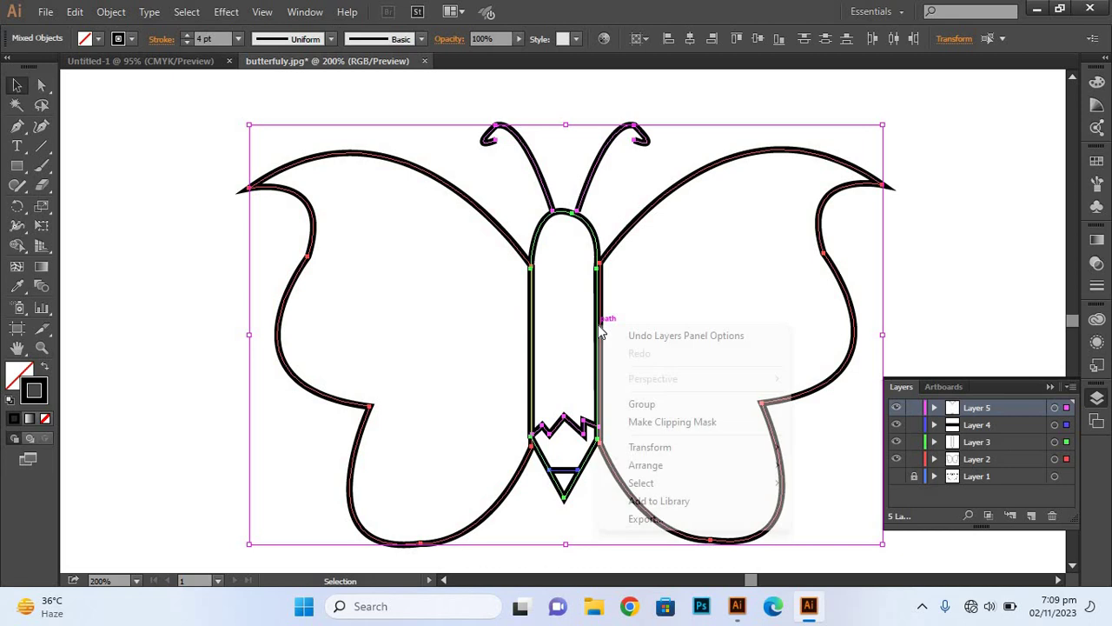
pyautogui.click(666, 404)
pyautogui.click(928, 255)
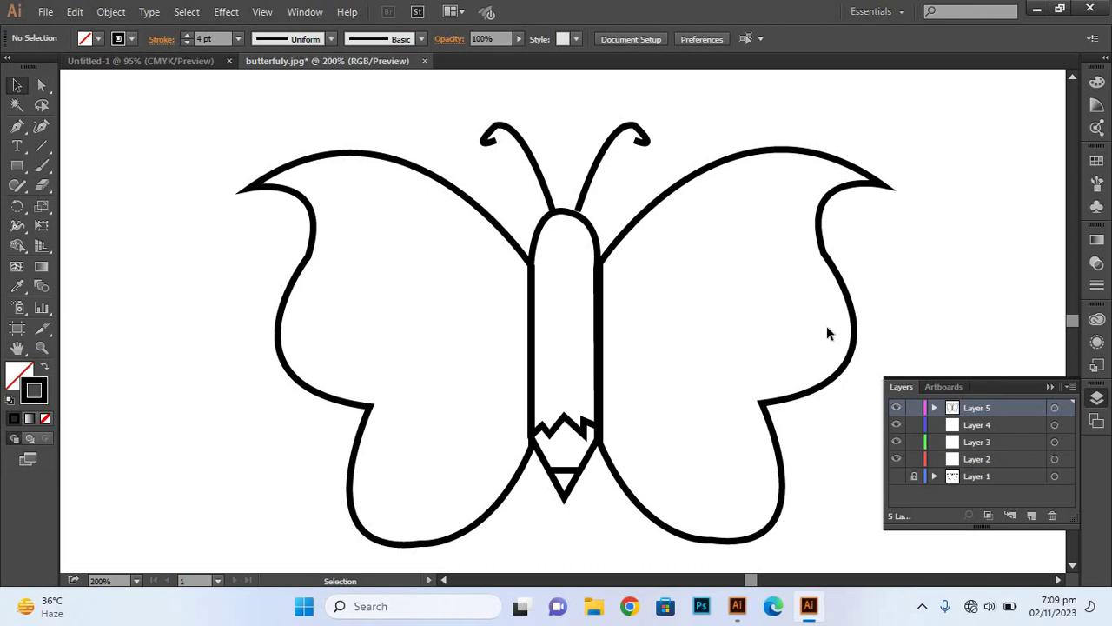
# Make the Layer 1 template visible again beneath the outlines
pyautogui.click(897, 477)
pyautogui.click(897, 477)
pyautogui.click(897, 477)
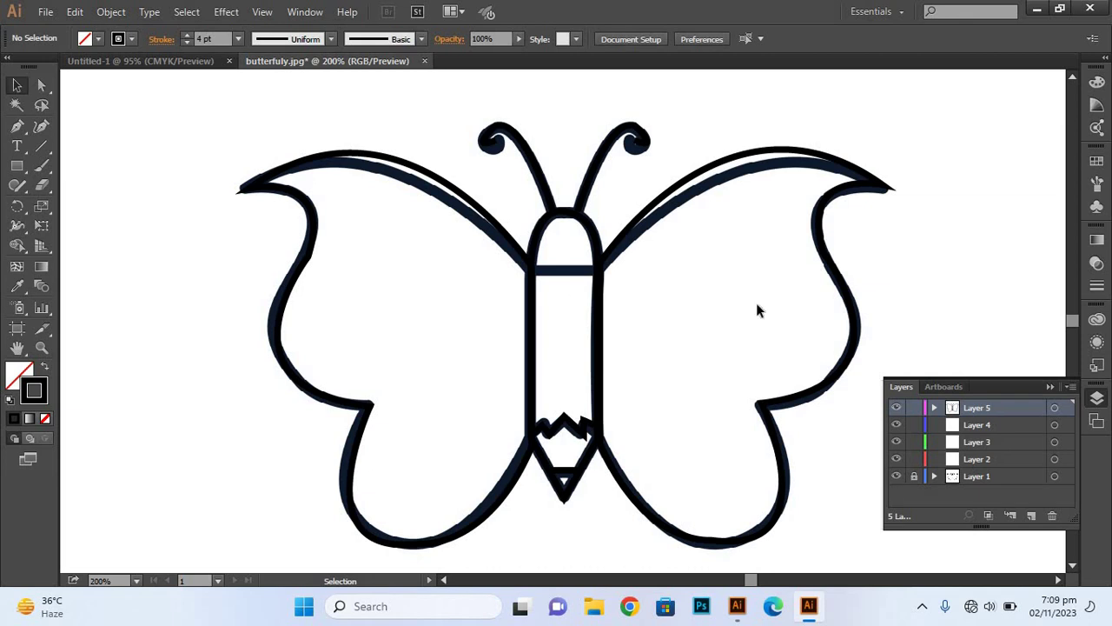
# Create a new Letter 11 × 8.5 in CMYK document, Untitled-2
pyautogui.click(45, 12)
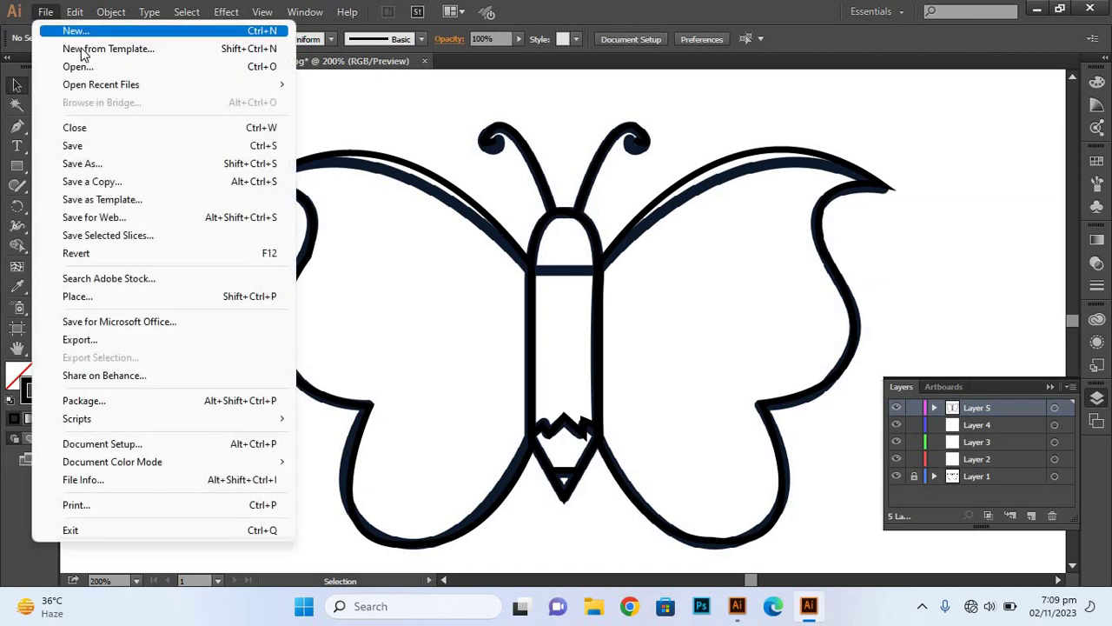
pyautogui.click(52, 31)
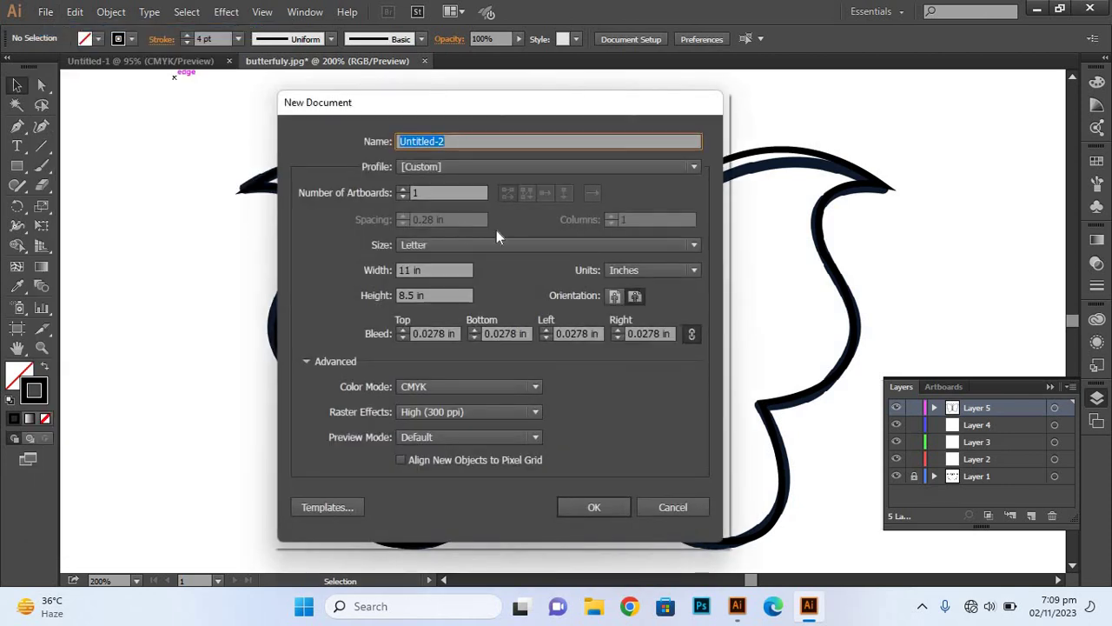
pyautogui.click(597, 506)
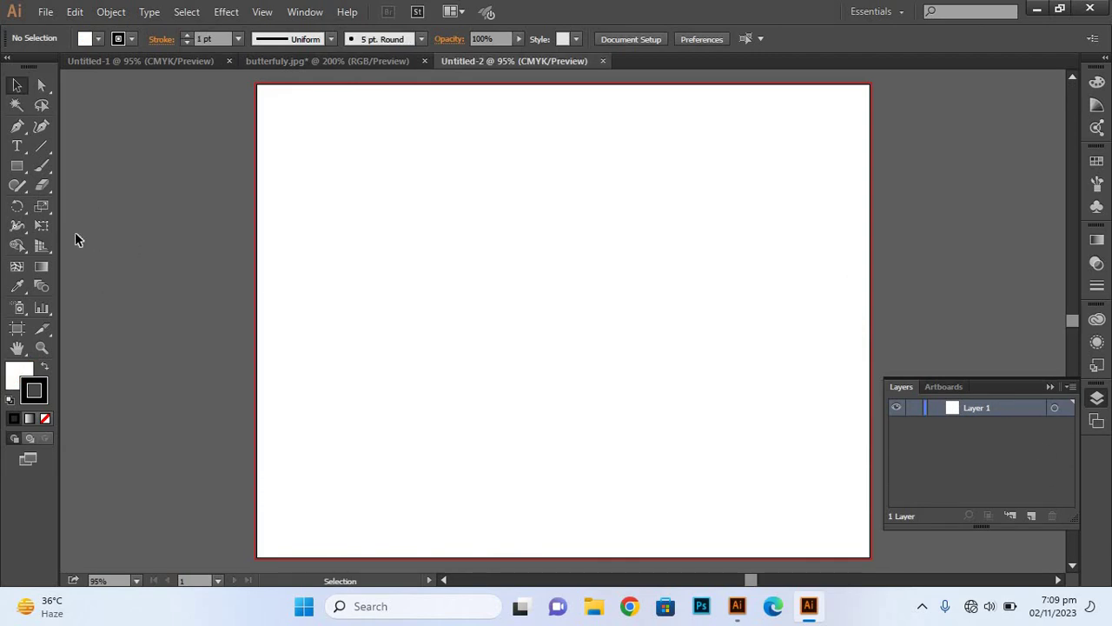
# Draw a tall narrow rectangle and adjust its width, height and position
pyautogui.click(41, 206)
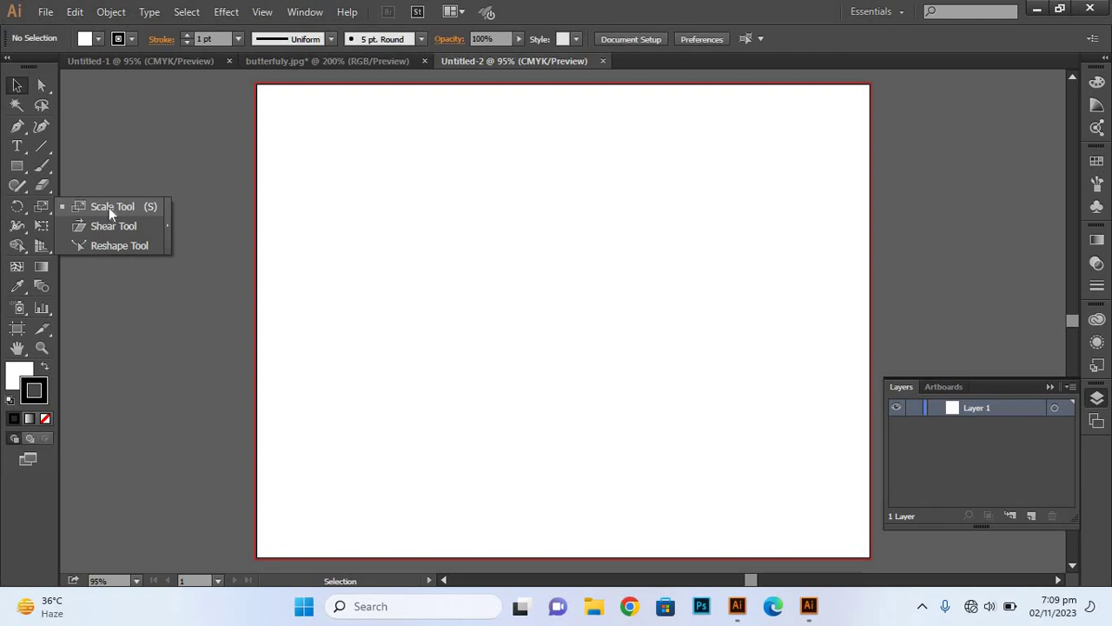
pyautogui.click(16, 165)
pyautogui.moveTo(320, 221); pyautogui.dragTo(417, 467)
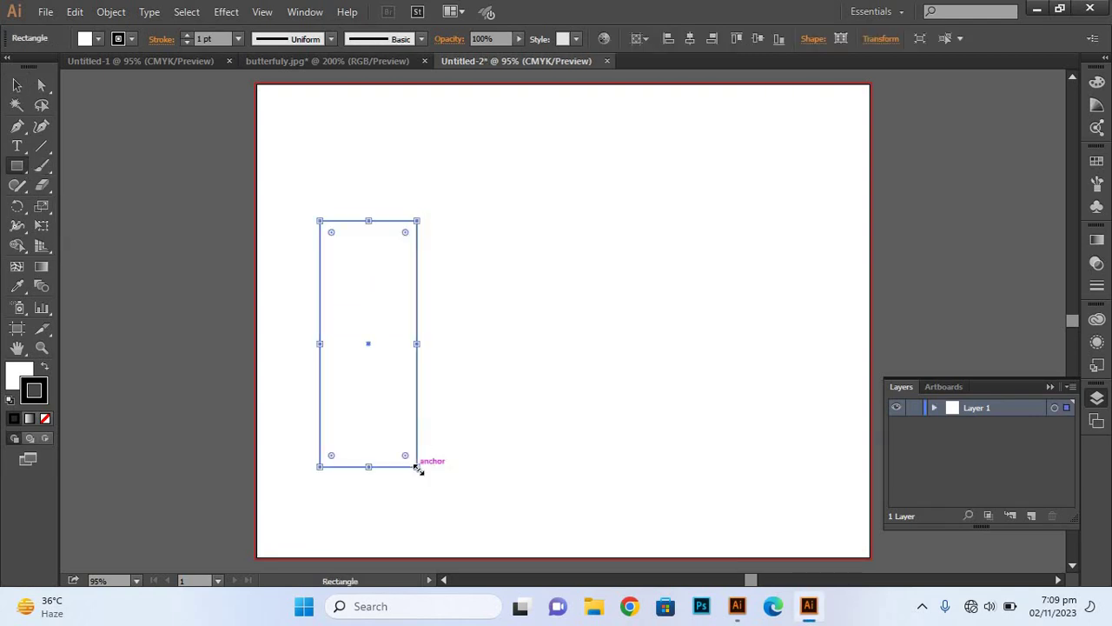
pyautogui.moveTo(414, 347); pyautogui.dragTo(397, 345)
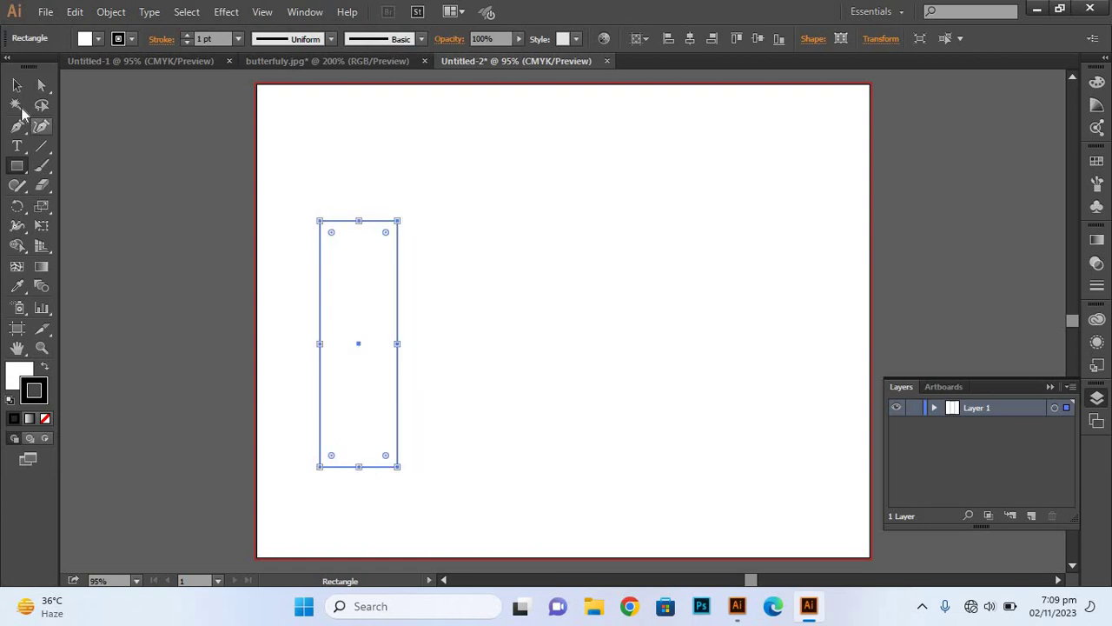
pyautogui.click(16, 85)
pyautogui.moveTo(349, 283); pyautogui.dragTo(356, 209)
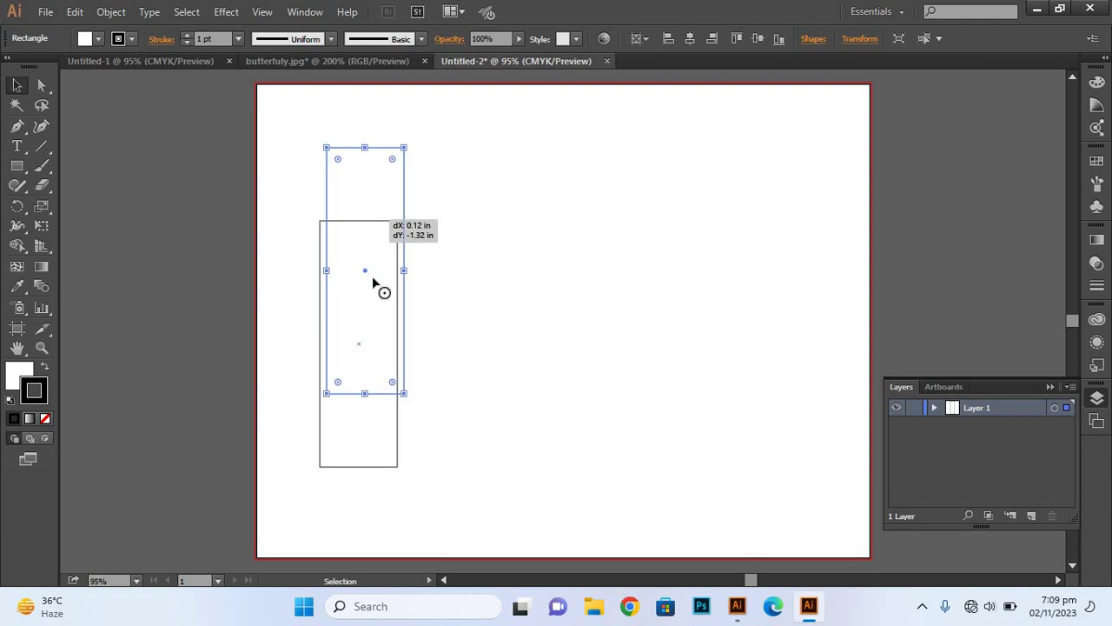
pyautogui.moveTo(406, 396); pyautogui.dragTo(405, 321)
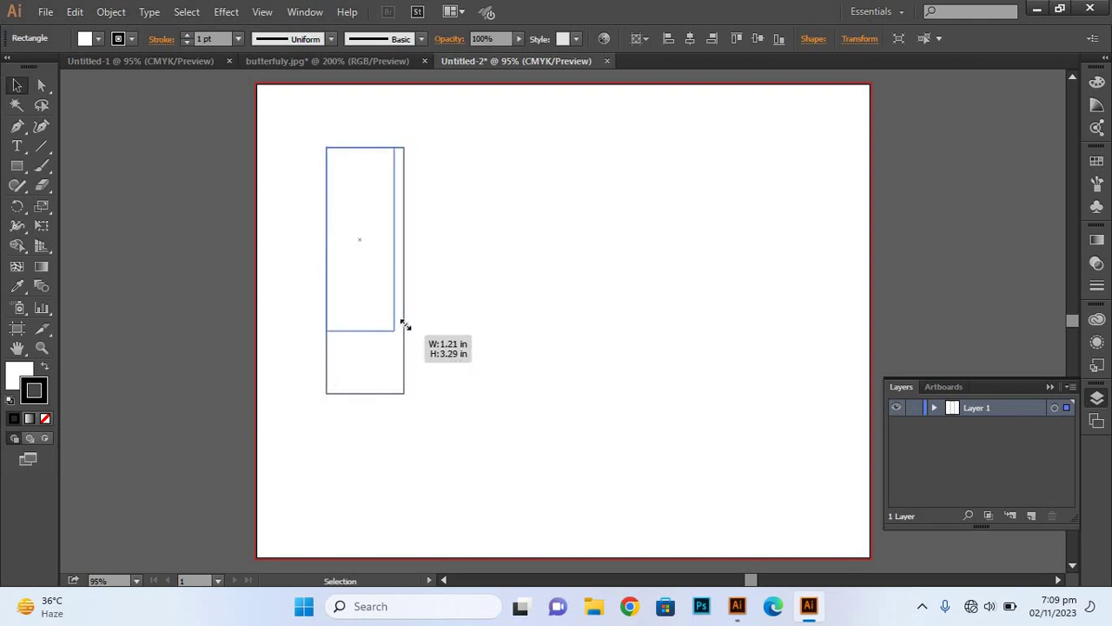
pyautogui.moveTo(387, 261); pyautogui.dragTo(383, 312)
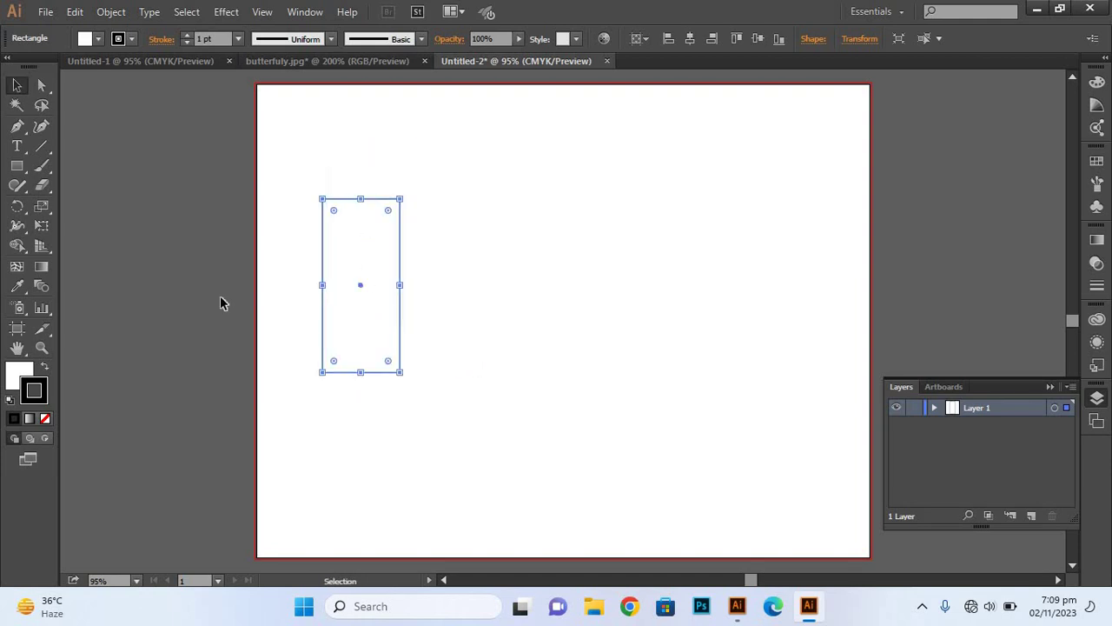
# Add a wide rectangle across its base with 0.37 in rounded corners, centring the tall one
pyautogui.click(16, 166)
pyautogui.moveTo(292, 338); pyautogui.dragTo(436, 399)
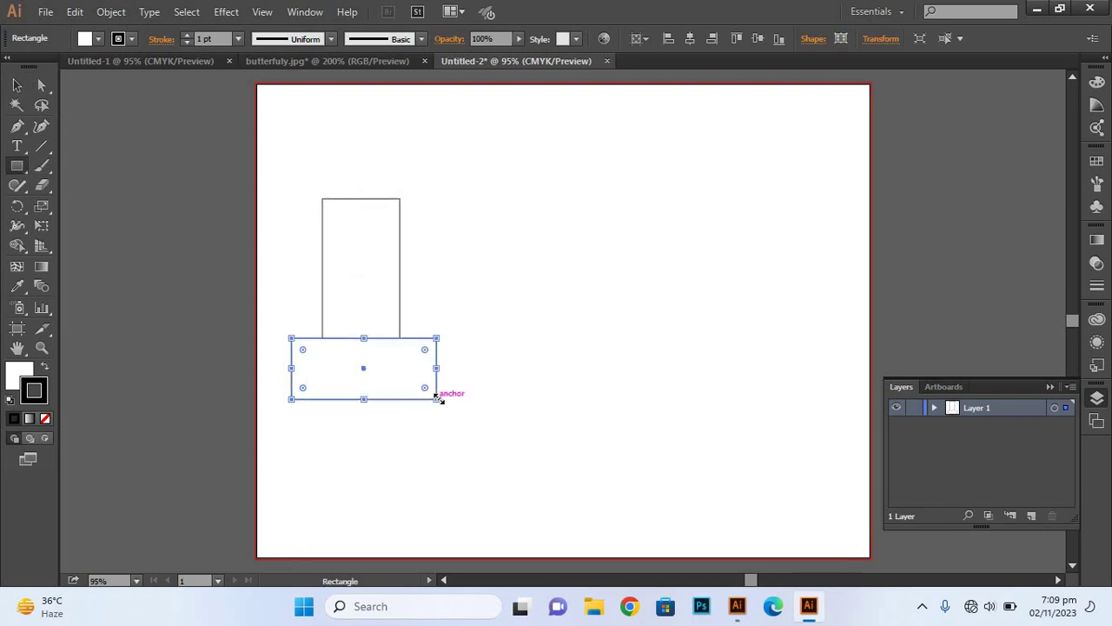
pyautogui.click(16, 84)
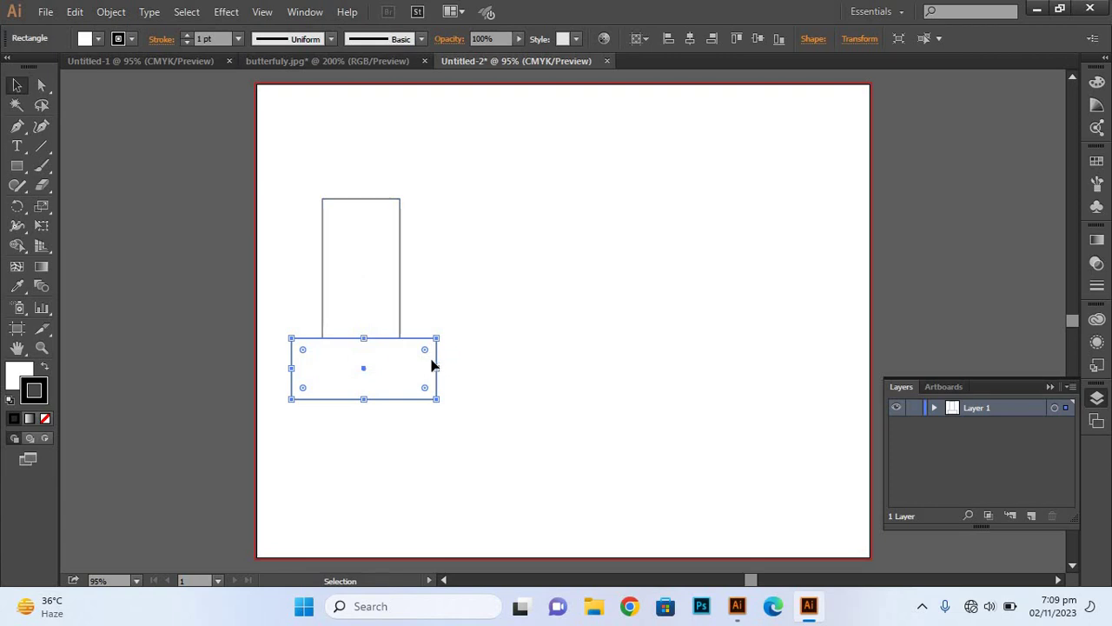
pyautogui.moveTo(425, 350)
pyautogui.mouseDown()
pyautogui.moveTo(414, 359)
pyautogui.moveTo(477, 360)
pyautogui.mouseUp()
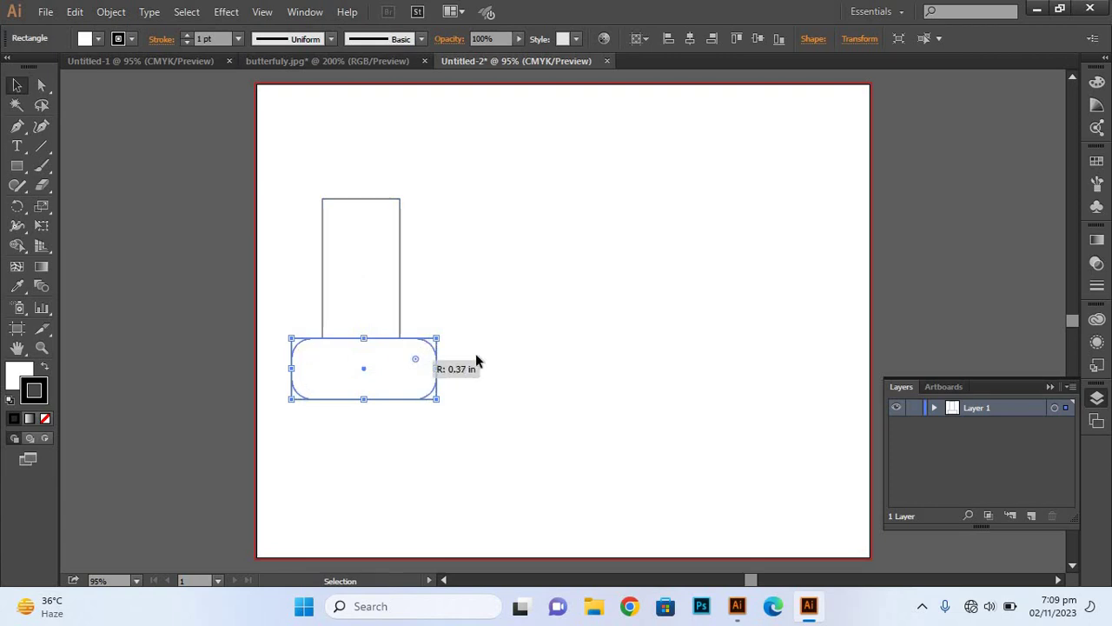
pyautogui.click(506, 323)
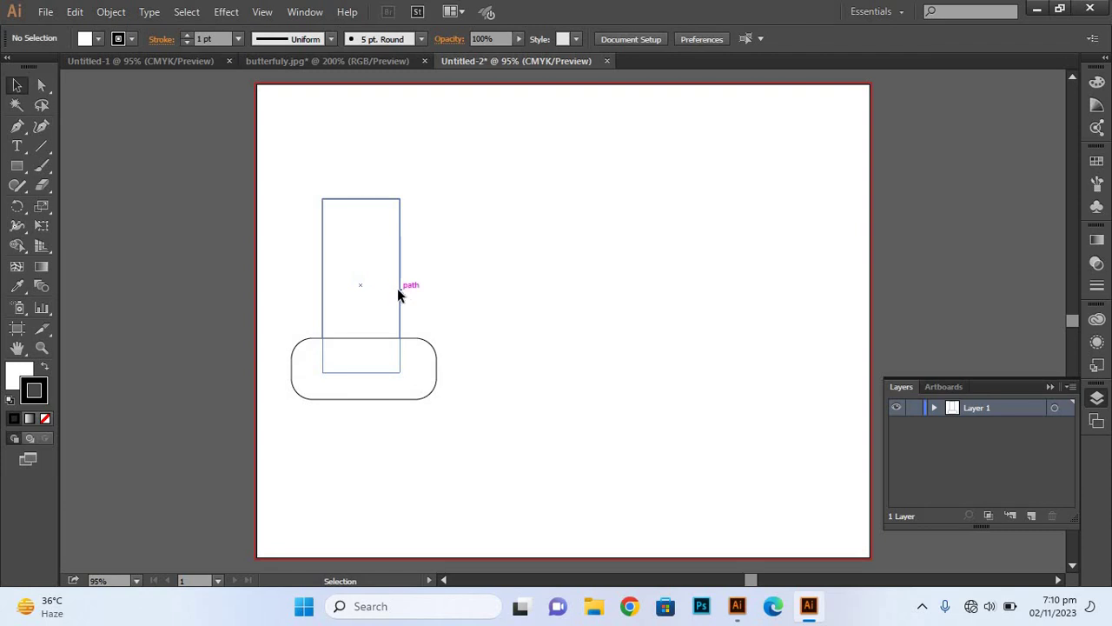
pyautogui.click(399, 287)
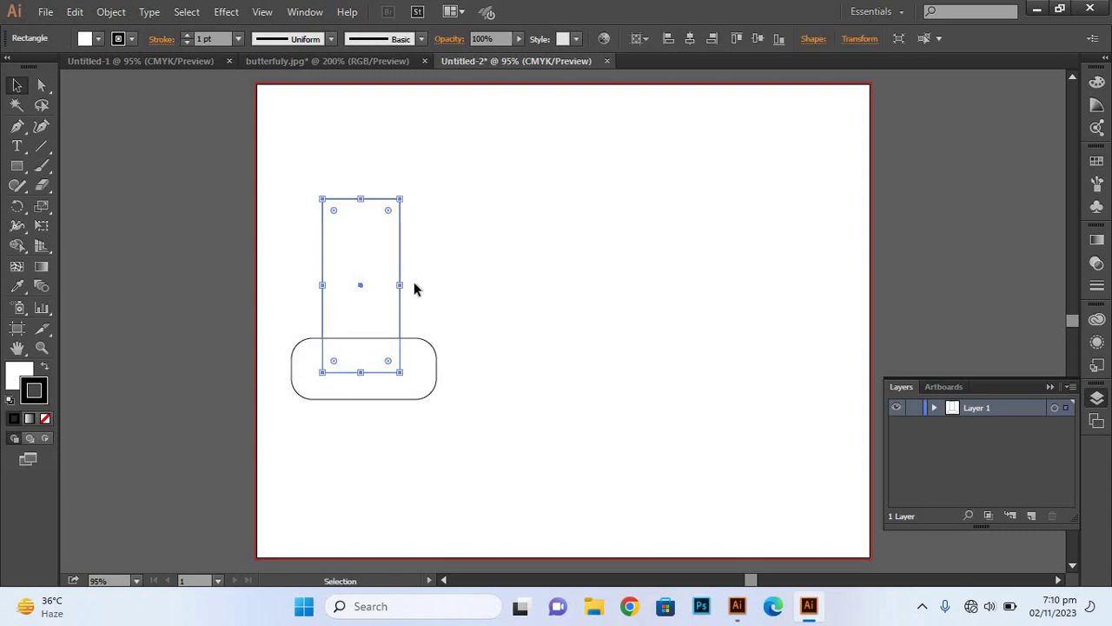
pyautogui.press('Right')
pyautogui.press('Right')
pyautogui.press('Right')
pyautogui.press('Right')
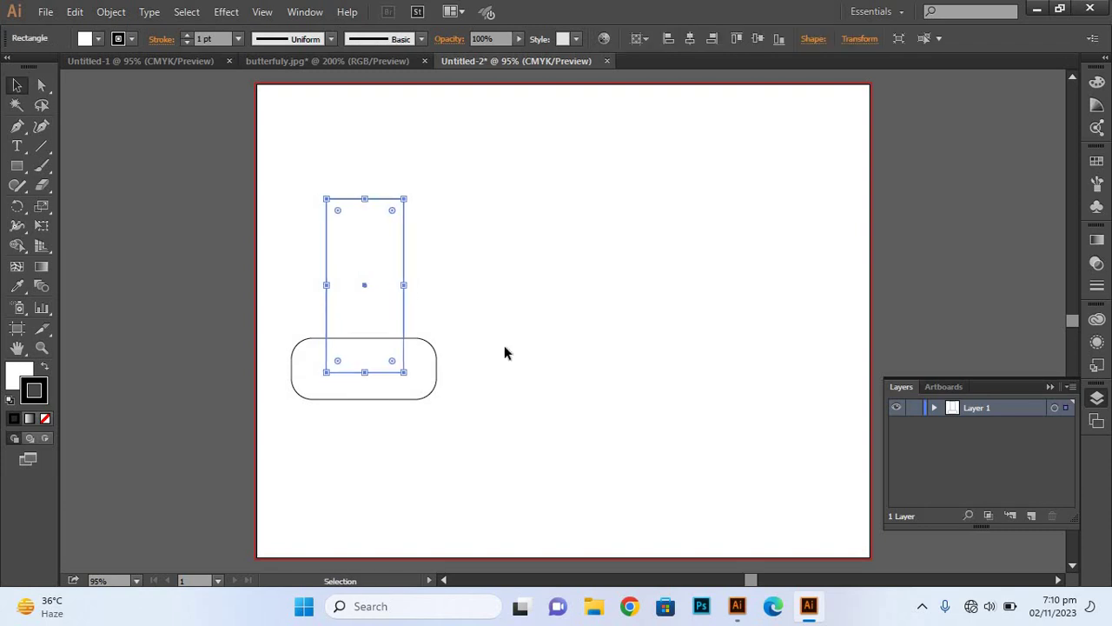
pyautogui.click(485, 345)
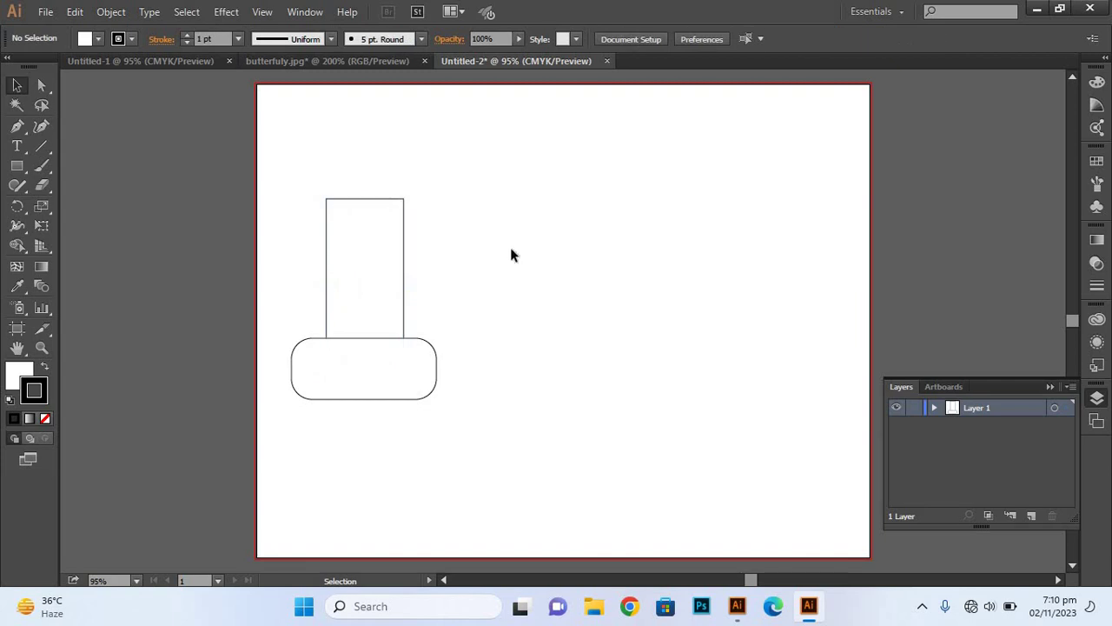
pyautogui.moveTo(515, 234); pyautogui.dragTo(323, 378)
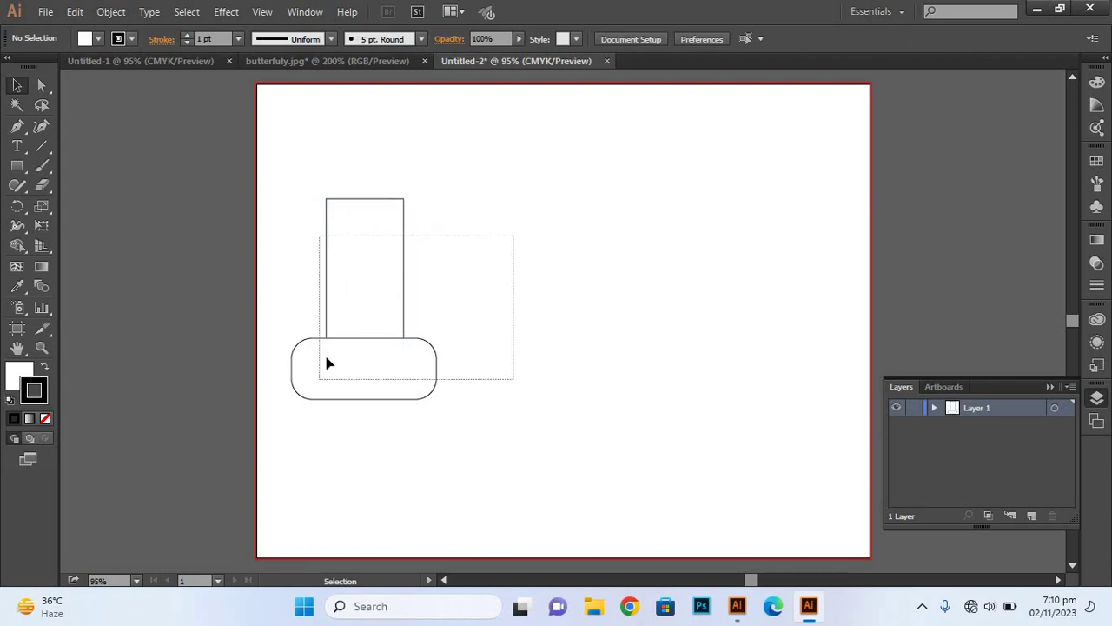
# Merge the tall and rounded rectangles into one shape with Shape Builder
pyautogui.click(18, 245)
pyautogui.click(99, 245)
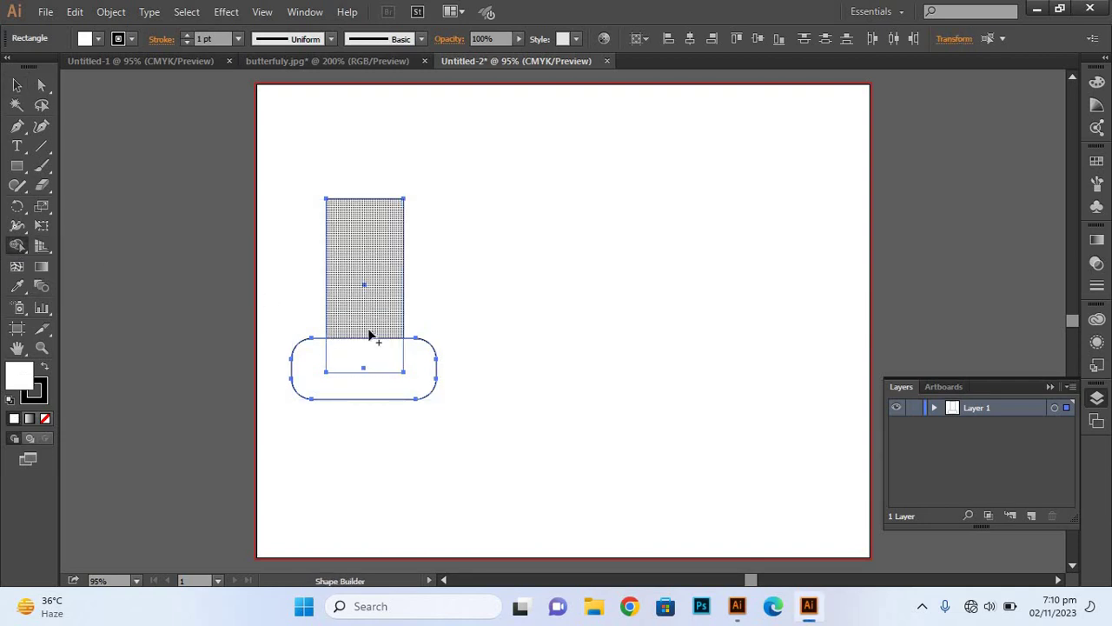
pyautogui.moveTo(368, 322); pyautogui.dragTo(347, 382)
pyautogui.click(16, 85)
pyautogui.click(651, 290)
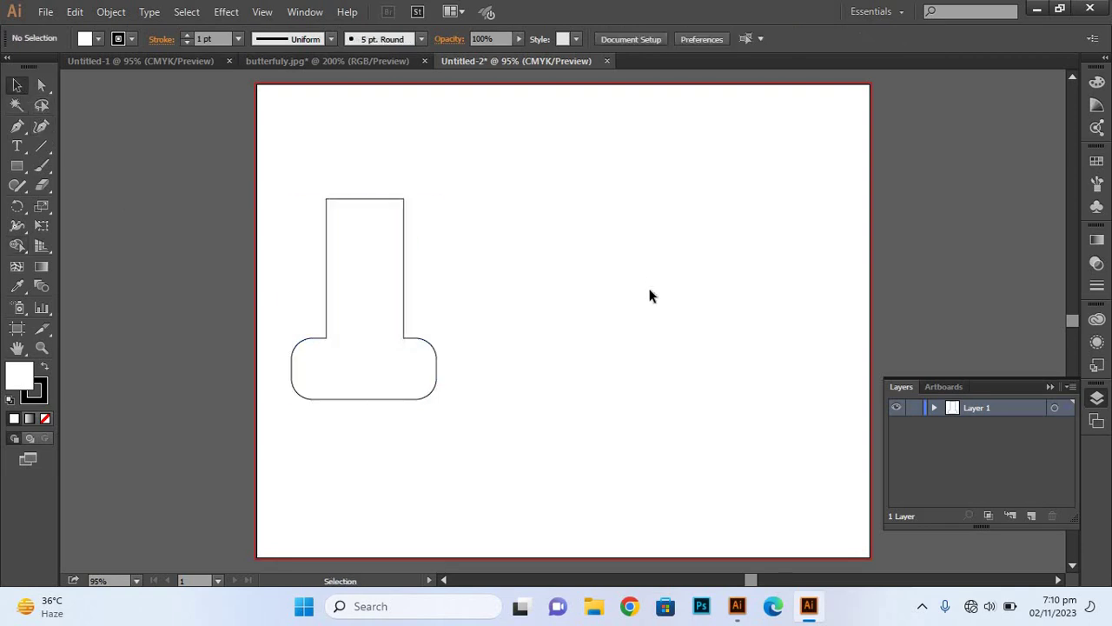
# Alt-drag a duplicate of the merged table shape to the right
pyautogui.click(396, 376)
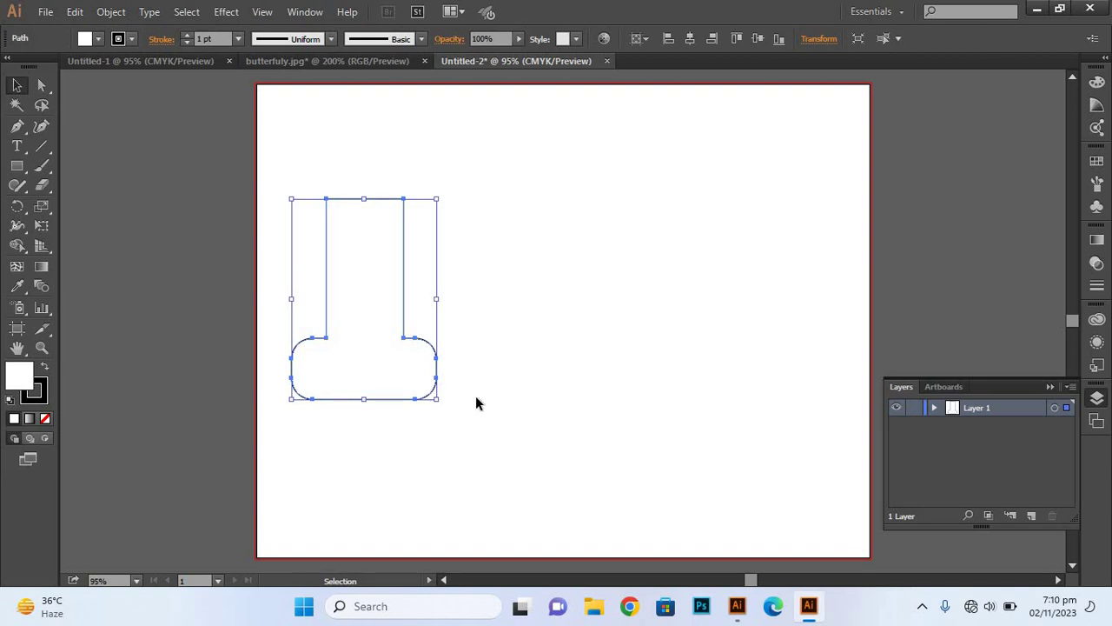
pyautogui.moveTo(406, 304)
pyautogui.mouseDown()
pyautogui.moveTo(682, 303)
pyautogui.moveTo(788, 323)
pyautogui.moveTo(774, 321)
pyautogui.mouseUp()
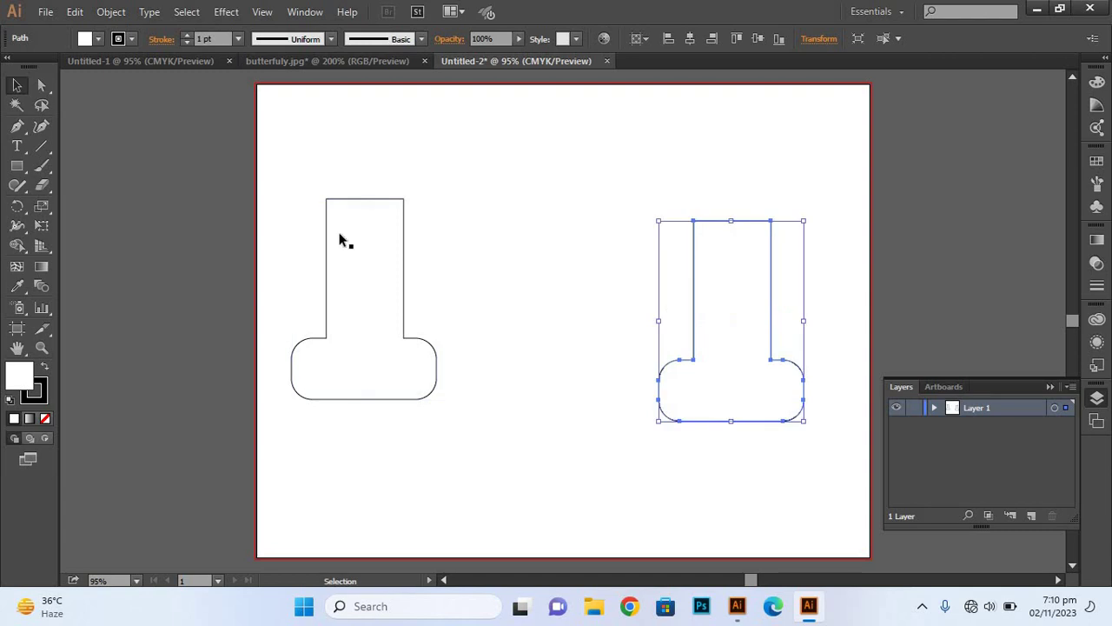
pyautogui.click(392, 165)
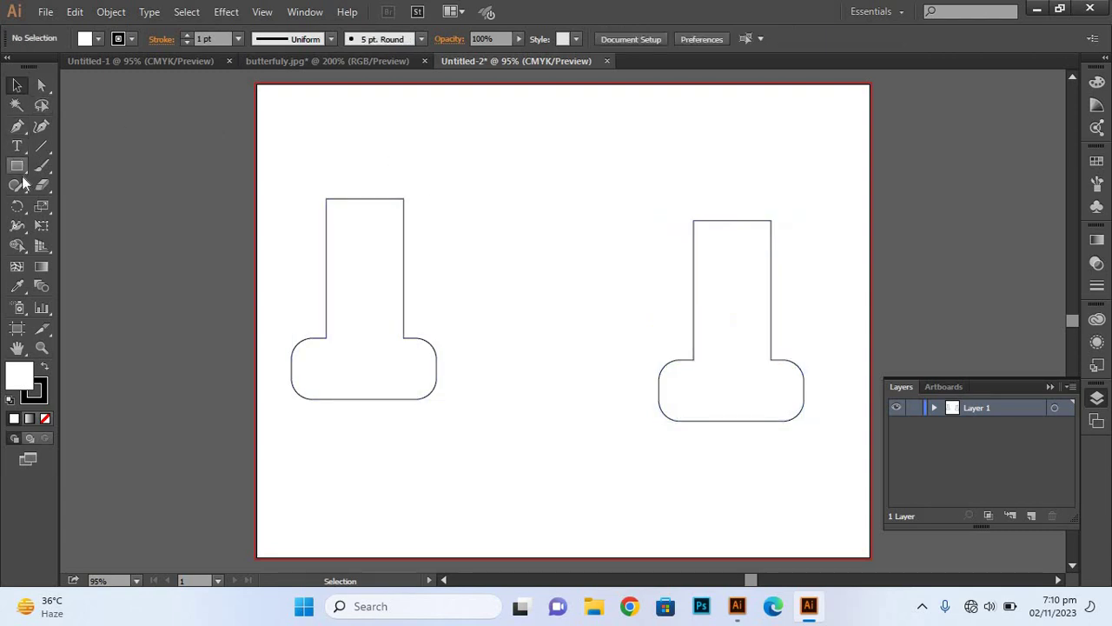
# Draw a wide tabletop rectangle spanning the tops of both legs
pyautogui.click(17, 166)
pyautogui.moveTo(304, 148); pyautogui.dragTo(803, 234)
pyautogui.click(16, 85)
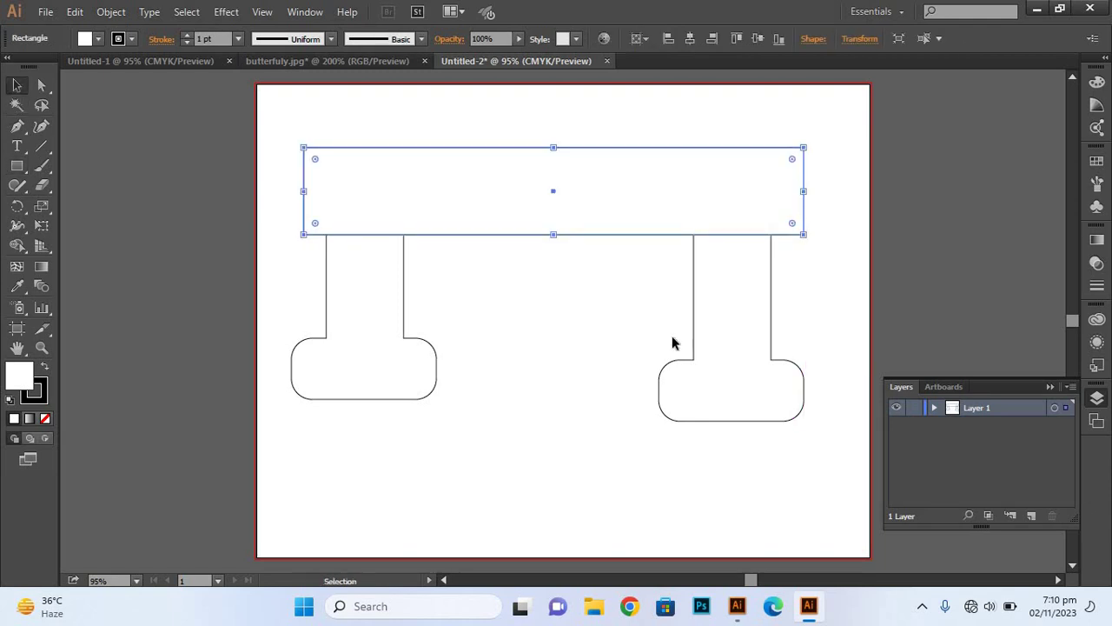
# Nudge the right leg up and down with arrow keys to line it up under the tabletop
pyautogui.click(745, 390)
pyautogui.press('Up')
pyautogui.press('Up')
pyautogui.press('Up')
pyautogui.press('Up')
pyautogui.press('Up')
pyautogui.press('Up')
pyautogui.press('Up')
pyautogui.press('Up')
pyautogui.press('Up')
pyautogui.press('Up')
pyautogui.press('Up')
pyautogui.press('Up')
pyautogui.press('Up')
pyautogui.press('Up')
pyautogui.press('Up')
pyautogui.press('Up')
pyautogui.press('Up')
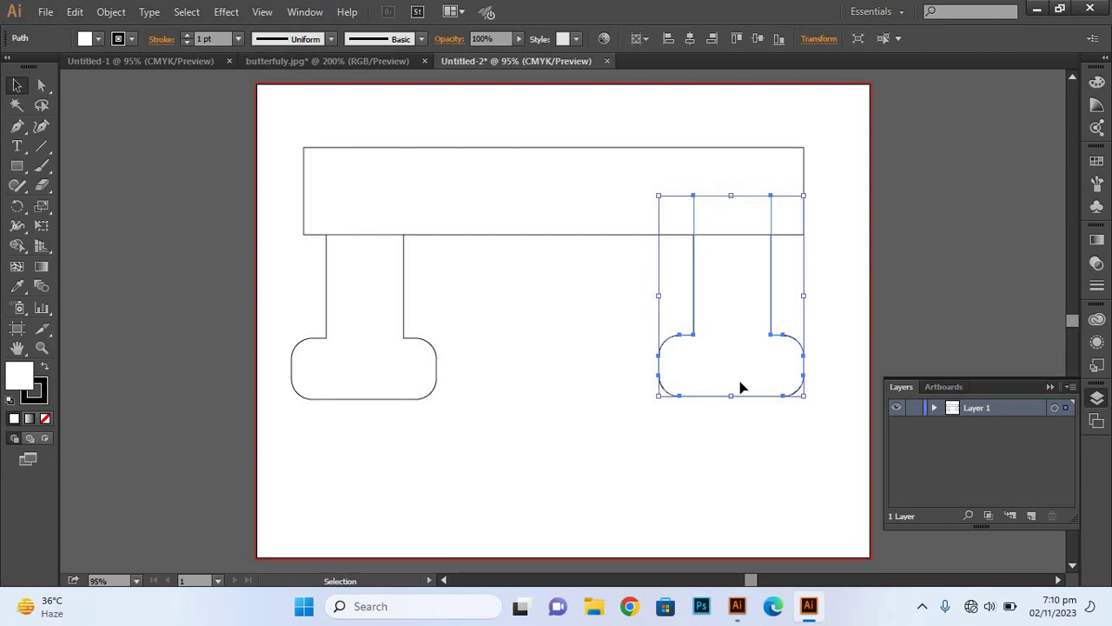
pyautogui.press('Up')
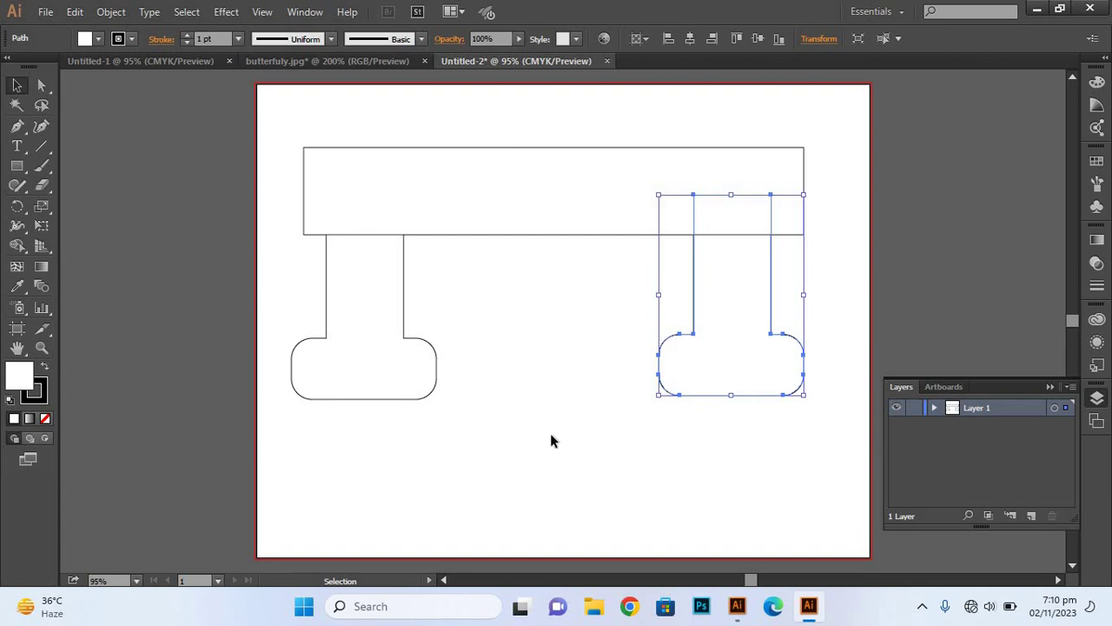
pyautogui.click(550, 441)
pyautogui.moveTo(303, 110)
pyautogui.mouseDown()
pyautogui.moveTo(812, 397)
pyautogui.moveTo(672, 465)
pyautogui.mouseUp()
pyautogui.click(721, 468)
pyautogui.click(726, 393)
pyautogui.press('Down')
pyautogui.press('Down')
pyautogui.press('Down')
pyautogui.press('Down')
pyautogui.press('Down')
pyautogui.press('Down')
pyautogui.press('Down')
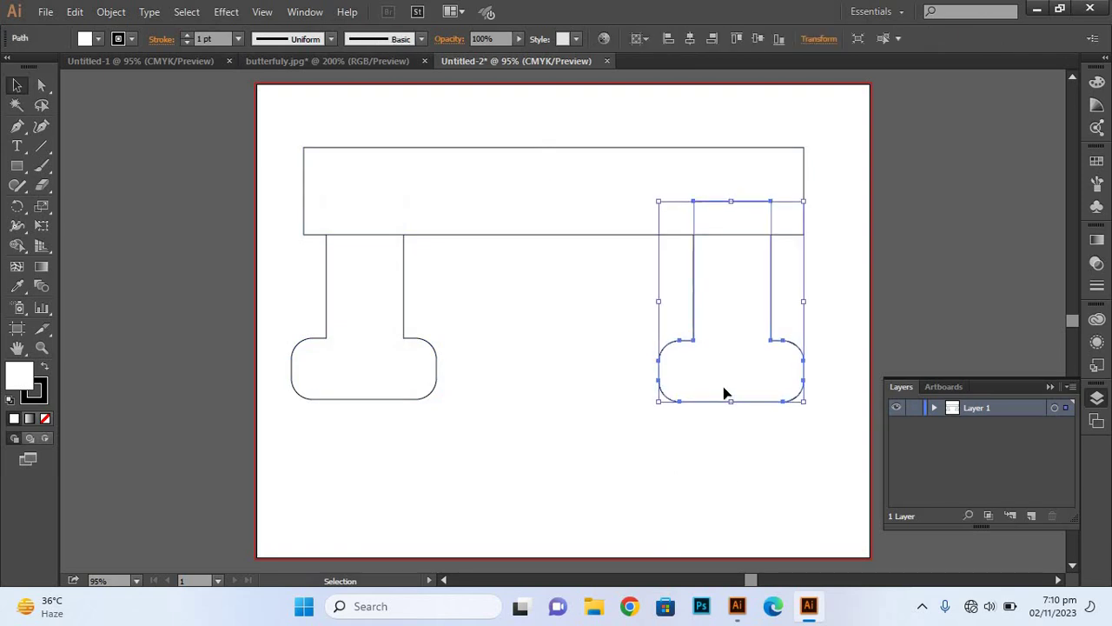
pyautogui.click(688, 442)
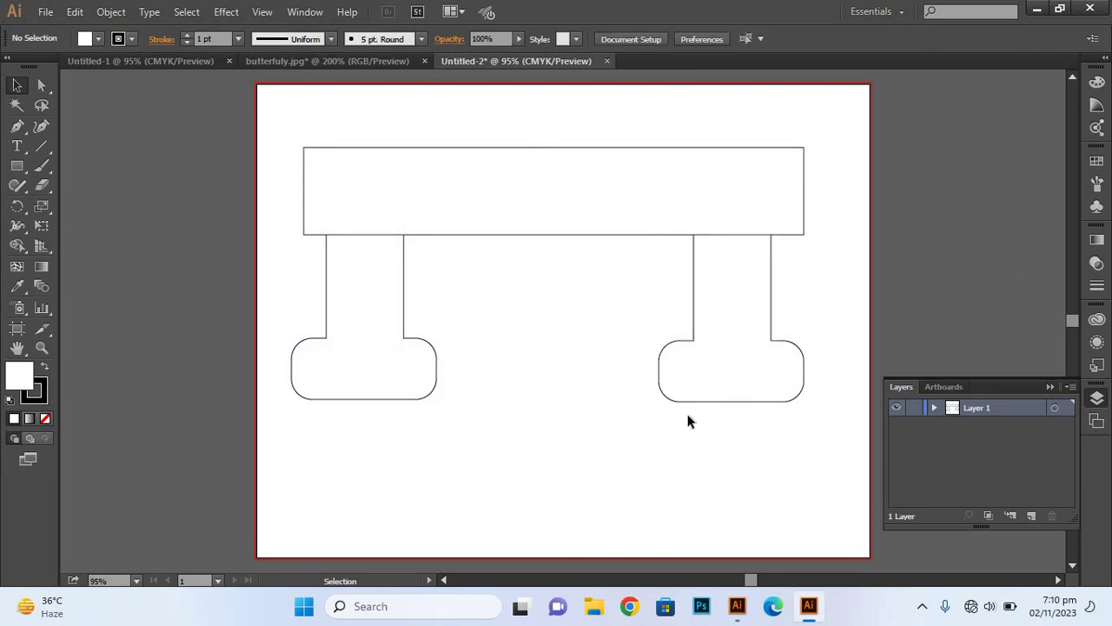
pyautogui.click(773, 401)
pyautogui.press('Down')
pyautogui.press('Down')
pyautogui.press('Down')
# Drag the right leg left, then nudge it right until it mirrors the left leg
pyautogui.click(626, 441)
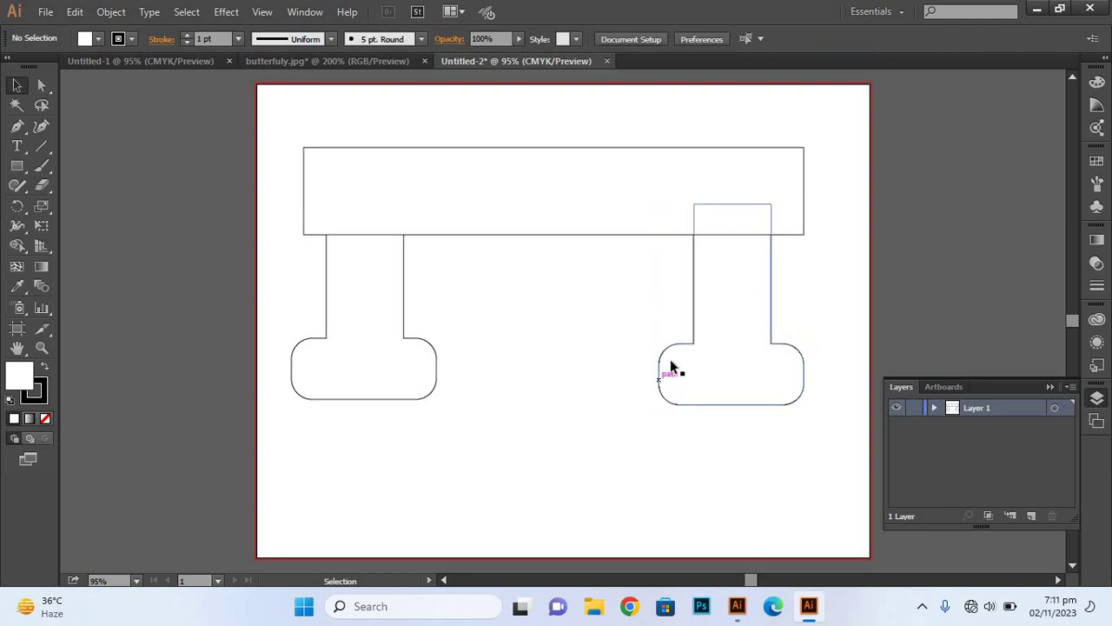
pyautogui.moveTo(680, 350)
pyautogui.mouseDown()
pyautogui.moveTo(317, 344)
pyautogui.moveTo(328, 333)
pyautogui.mouseUp()
pyautogui.press('Right')
pyautogui.press('Right')
pyautogui.press('Right')
pyautogui.press('Right')
pyautogui.press('Right')
pyautogui.press('Right')
pyautogui.press('Right')
pyautogui.press('Right')
pyautogui.press('Right')
pyautogui.press('Right')
pyautogui.press('Right')
pyautogui.press('Right')
pyautogui.press('Right')
pyautogui.press('Right')
pyautogui.press('Right')
pyautogui.press('Right')
pyautogui.press('Right')
pyautogui.press('Right')
pyautogui.press('Right')
pyautogui.press('Right')
pyautogui.press('Right')
pyautogui.press('Right')
pyautogui.press('Right')
pyautogui.press('Right')
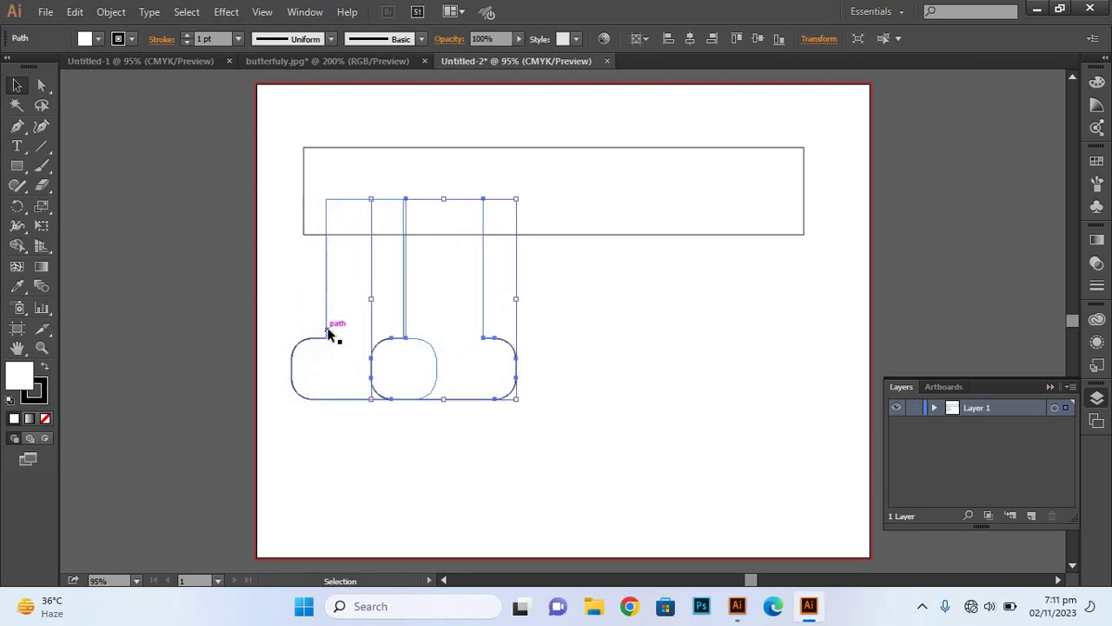
pyautogui.press('Right')
pyautogui.press('Right')
pyautogui.press('Right')
pyautogui.press('Right')
pyautogui.press('Right')
pyautogui.press('Right')
pyautogui.press('Right')
pyautogui.press('Right')
pyautogui.press('Right')
pyautogui.press('Right')
pyautogui.press('Right')
pyautogui.press('Right')
pyautogui.press('Right')
pyautogui.press('Right')
pyautogui.press('Right')
pyautogui.press('Right')
pyautogui.press('Right')
pyautogui.press('Right')
pyautogui.press('Right')
pyautogui.press('Right')
pyautogui.press('Right')
pyautogui.press('Right')
pyautogui.press('Right')
pyautogui.press('Right')
pyautogui.press('Right')
pyautogui.press('Right')
pyautogui.press('Right')
pyautogui.press('Right')
pyautogui.press('Right')
pyautogui.press('Right')
pyautogui.press('Right')
pyautogui.press('Right')
pyautogui.press('Right')
pyautogui.press('Right')
pyautogui.press('Right')
pyautogui.press('Right')
pyautogui.press('Right')
pyautogui.press('Right')
pyautogui.press('Right')
pyautogui.press('Right')
pyautogui.press('Right')
pyautogui.press('Right')
pyautogui.press('Right')
pyautogui.press('Right')
pyautogui.press('Right')
pyautogui.press('Right')
pyautogui.press('Right')
pyautogui.press('Right')
pyautogui.press('Right')
pyautogui.press('Right')
pyautogui.press('Right')
pyautogui.press('Right')
pyautogui.press('Right')
pyautogui.press('Right')
pyautogui.press('Right')
pyautogui.press('Right')
pyautogui.press('Right')
pyautogui.press('Right')
pyautogui.press('Right')
pyautogui.press('Right')
pyautogui.press('Right')
pyautogui.press('Right')
pyautogui.press('Right')
pyautogui.press('Right')
pyautogui.press('Right')
pyautogui.press('Right')
pyautogui.press('Right')
pyautogui.press('Right')
pyautogui.press('Right')
pyautogui.press('Right')
pyautogui.press('Right')
pyautogui.press('Right')
pyautogui.press('Right')
pyautogui.press('Right')
pyautogui.press('Right')
pyautogui.press('Right')
pyautogui.press('Right')
pyautogui.press('Right')
pyautogui.press('Right')
pyautogui.press('Right')
pyautogui.press('Right')
pyautogui.press('Right')
pyautogui.press('Right')
pyautogui.press('Right')
pyautogui.press('Right')
pyautogui.press('Right')
pyautogui.press('Right')
pyautogui.press('Right')
pyautogui.press('Right')
pyautogui.press('Right')
pyautogui.press('Right')
pyautogui.press('Right')
pyautogui.press('Right')
pyautogui.press('Right')
pyautogui.press('Right')
pyautogui.press('Right')
pyautogui.press('Right')
pyautogui.press('Right')
pyautogui.press('Right')
pyautogui.press('Right')
pyautogui.press('Right')
pyautogui.press('Right')
pyautogui.press('Right')
pyautogui.press('Right')
pyautogui.press('Right')
pyautogui.press('Right')
pyautogui.press('Right')
pyautogui.press('Right')
pyautogui.press('Right')
pyautogui.press('Right')
pyautogui.press('Right')
pyautogui.press('Right')
pyautogui.press('Right')
pyautogui.press('Right')
pyautogui.press('Right')
pyautogui.press('Right')
pyautogui.press('Right')
pyautogui.press('Right')
pyautogui.press('Right')
pyautogui.press('Right')
pyautogui.press('Right')
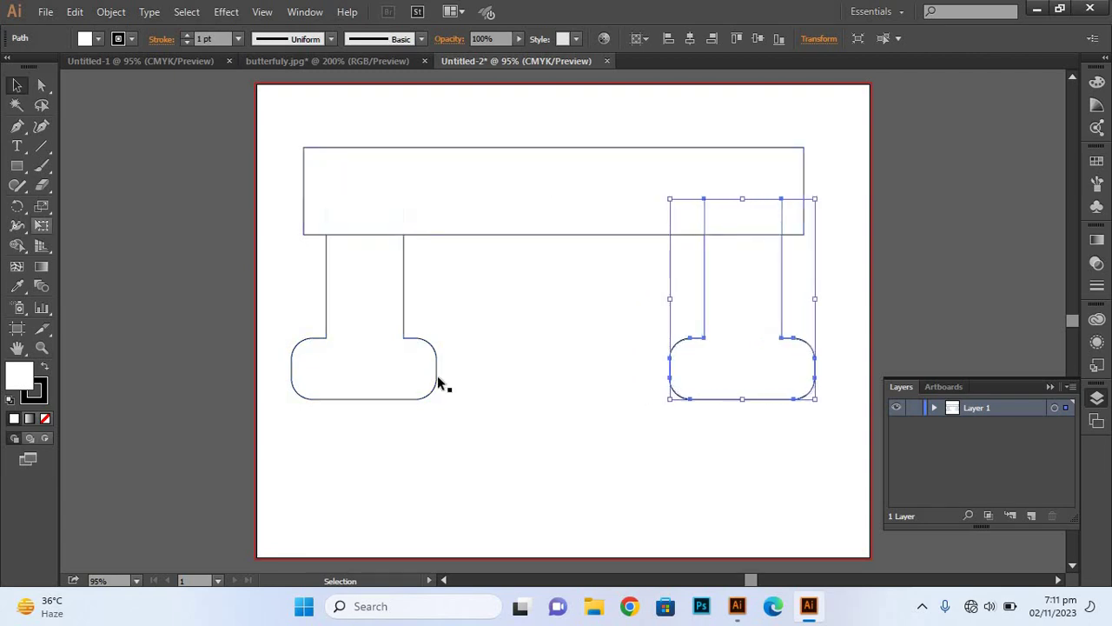
pyautogui.click(542, 401)
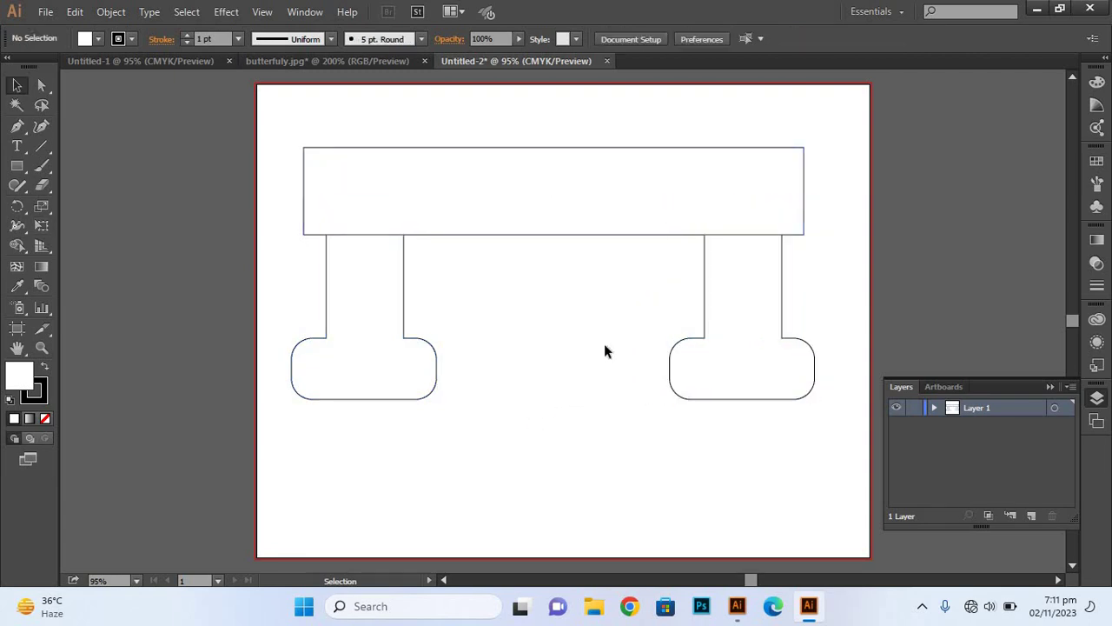
# Stretch all three table parts slightly taller and group them
pyautogui.moveTo(283, 118); pyautogui.dragTo(797, 388)
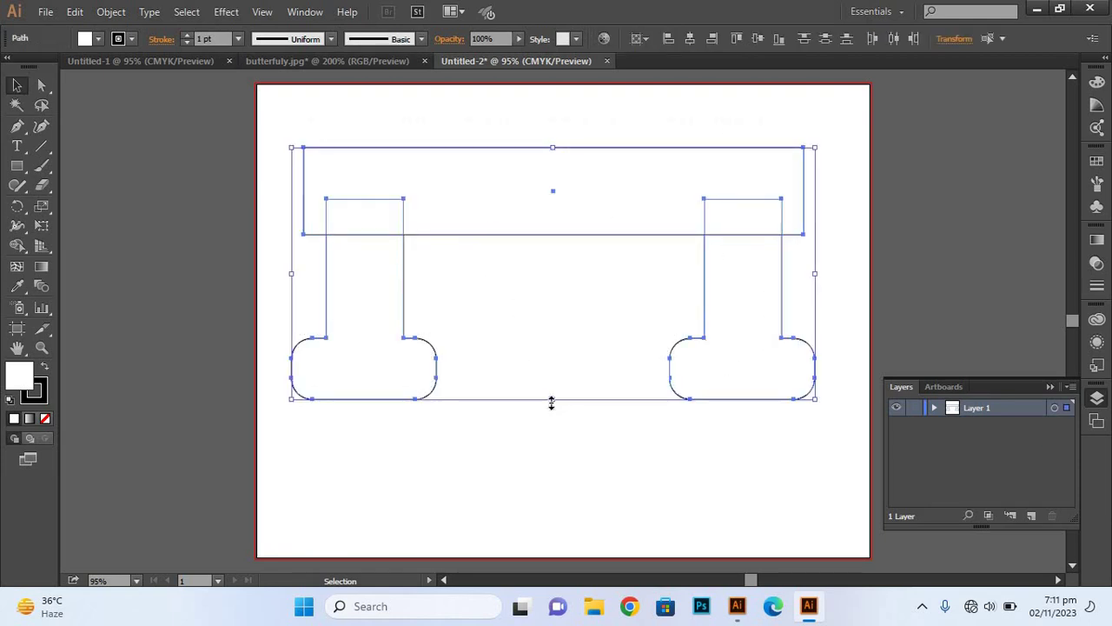
pyautogui.moveTo(551, 431); pyautogui.dragTo(549, 431)
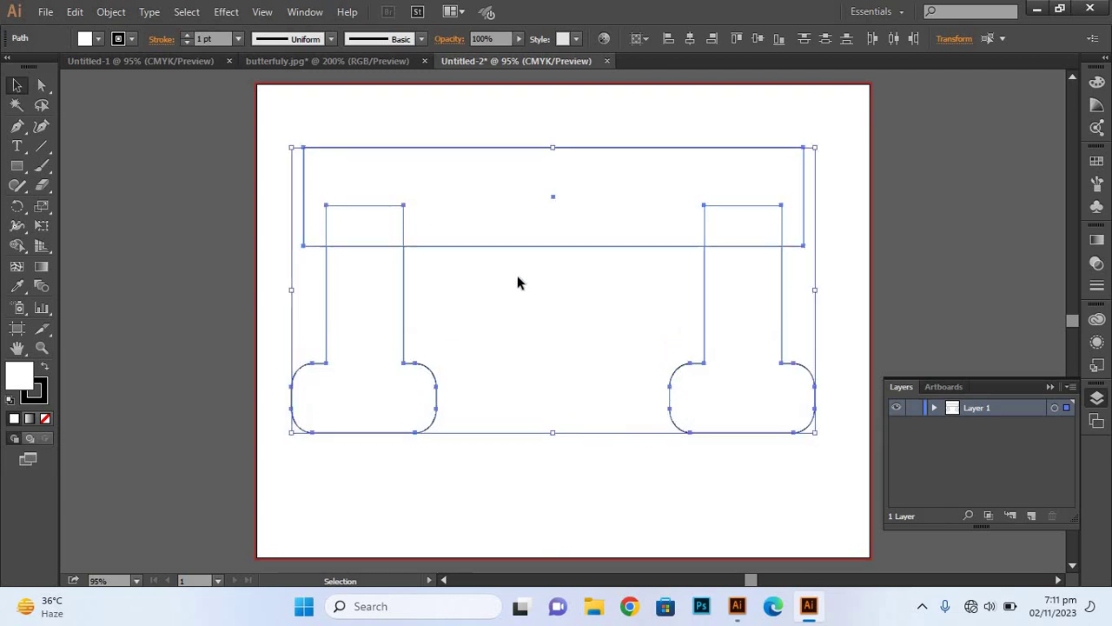
pyautogui.rightClick(471, 250)
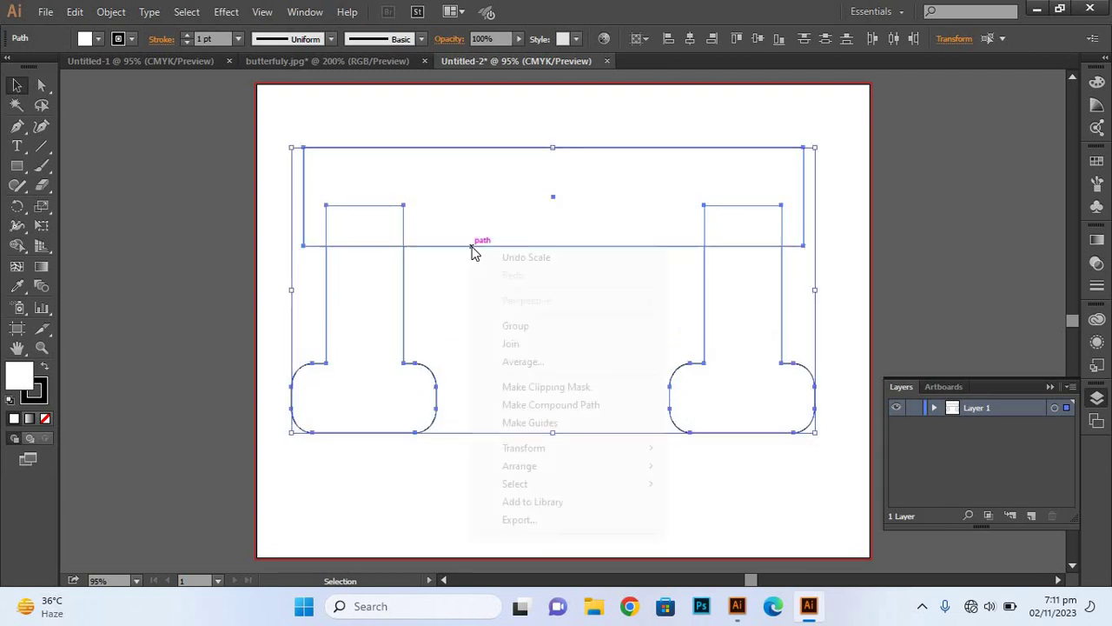
pyautogui.click(534, 327)
pyautogui.click(576, 483)
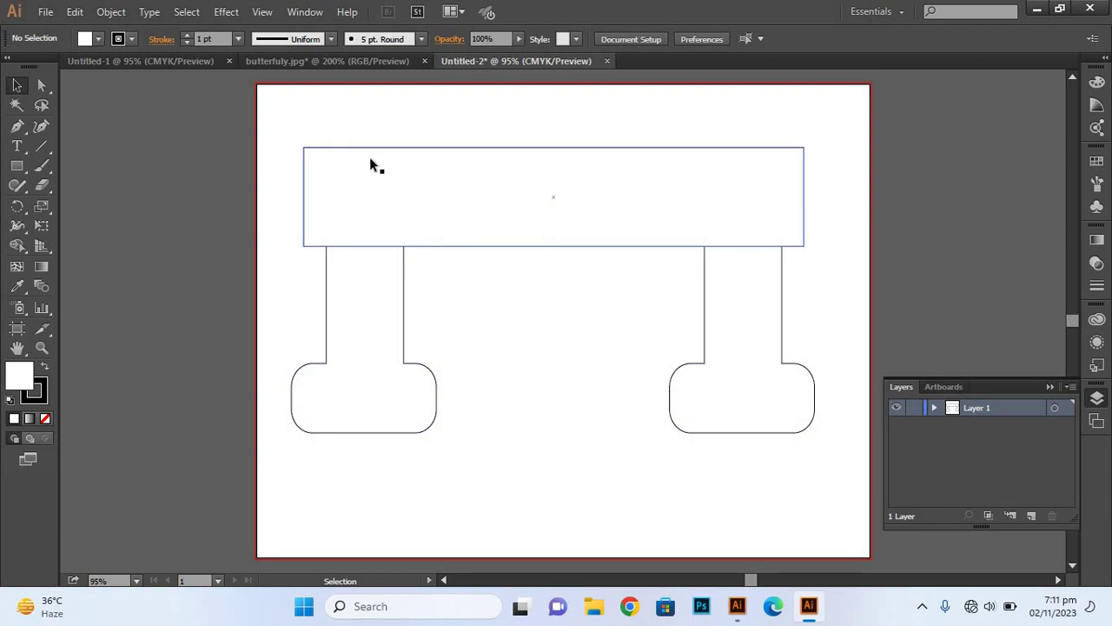
# Reselect the whole table group and pick the Shape Builder tool
pyautogui.moveTo(310, 118); pyautogui.dragTo(816, 395)
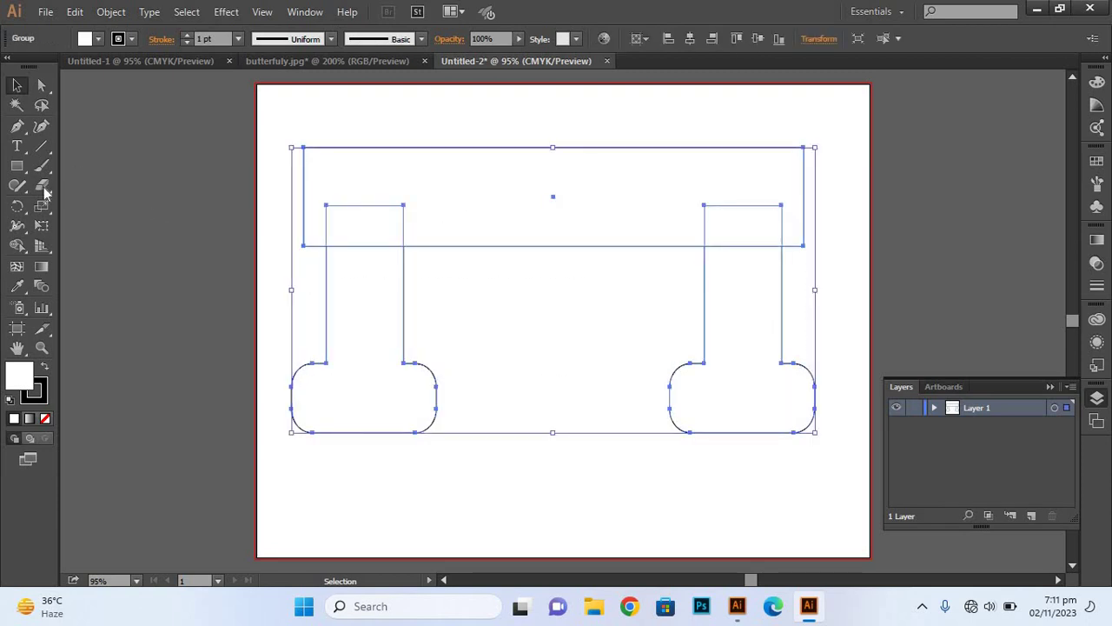
pyautogui.click(17, 225)
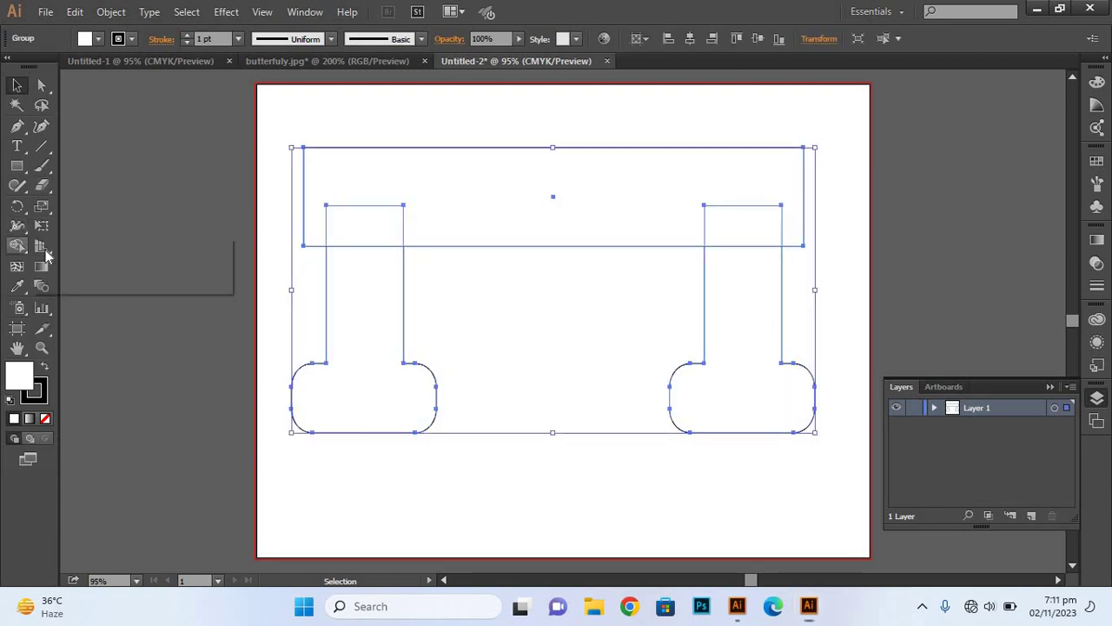
pyautogui.click(93, 250)
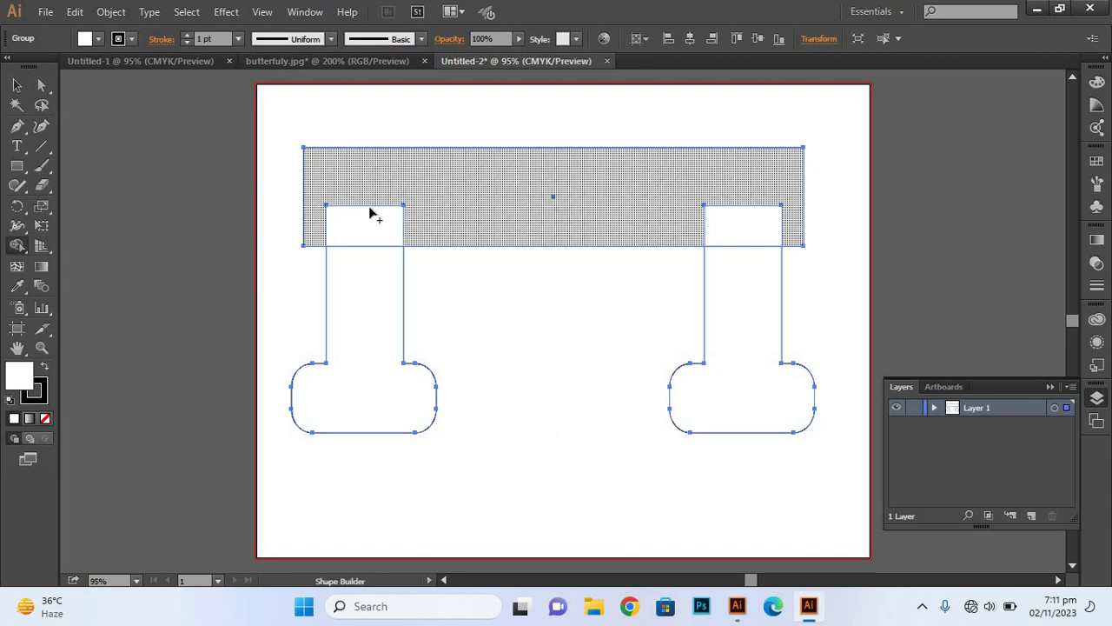
# Merge the tabletop and both legs into one shape filled with mauve C4B7B7
pyautogui.moveTo(376, 183); pyautogui.dragTo(365, 277)
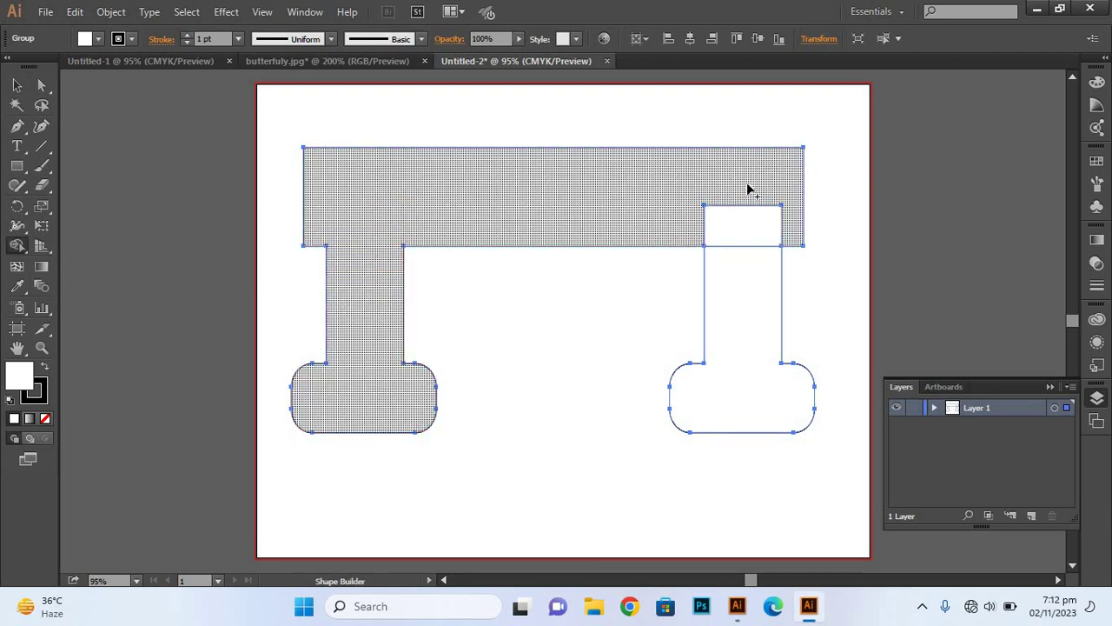
pyautogui.moveTo(749, 190); pyautogui.dragTo(738, 318)
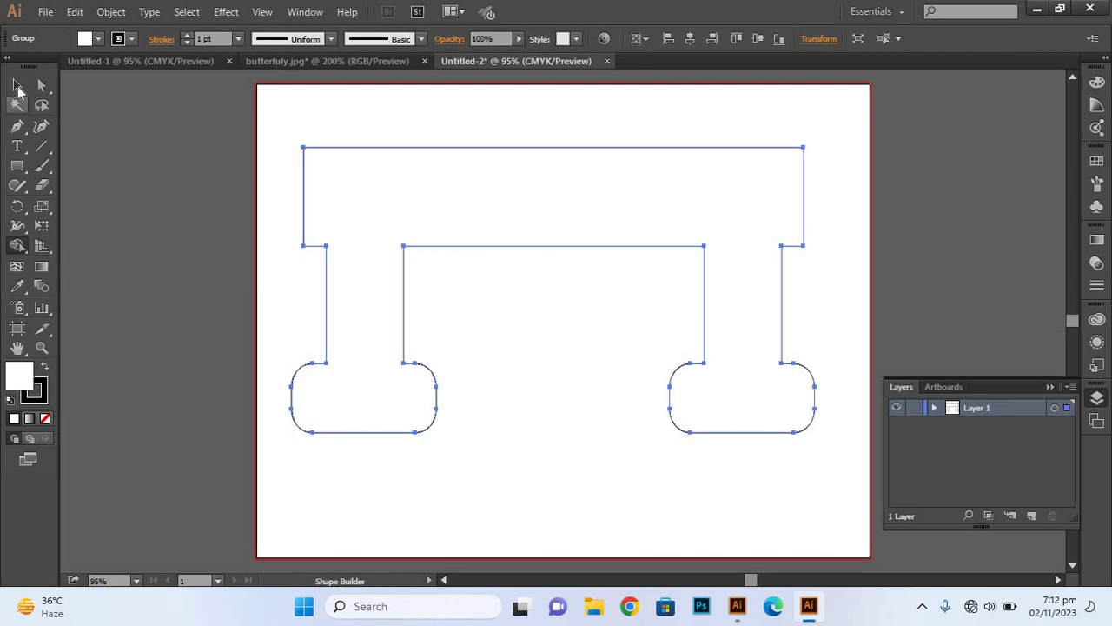
pyautogui.click(16, 84)
pyautogui.moveTo(345, 126); pyautogui.dragTo(420, 219)
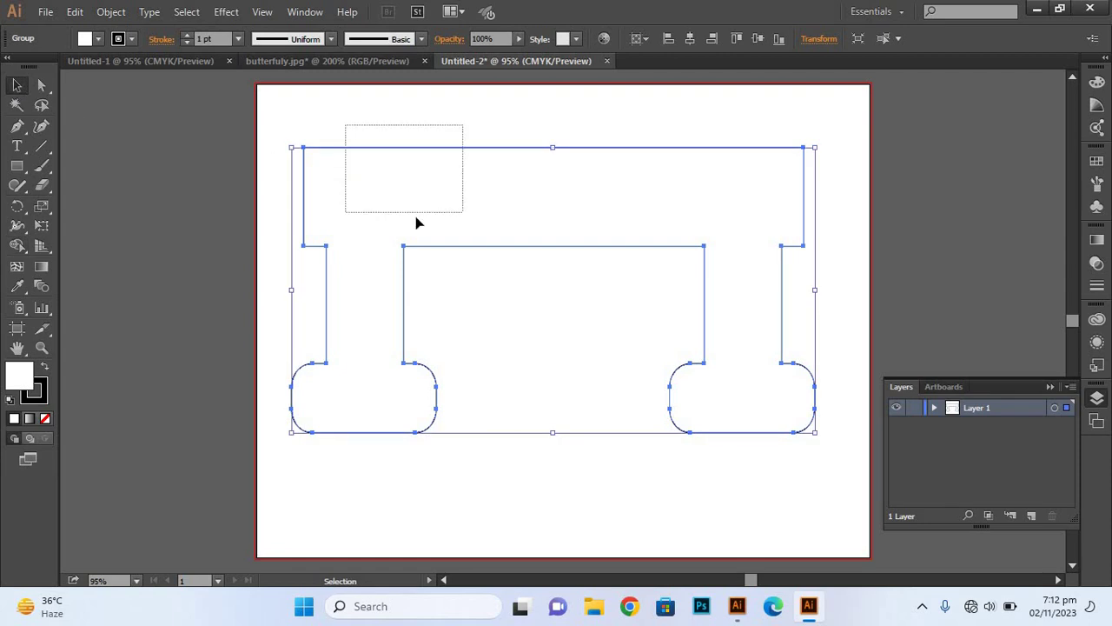
pyautogui.doubleClick(24, 378)
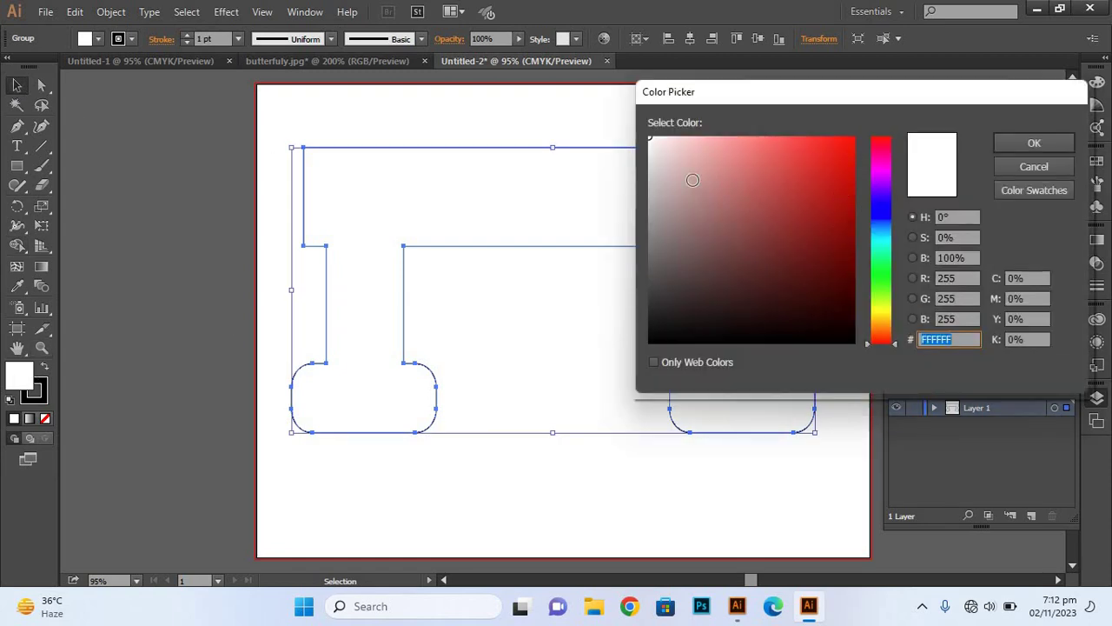
pyautogui.write('C4B7B7')
pyautogui.press('Return')
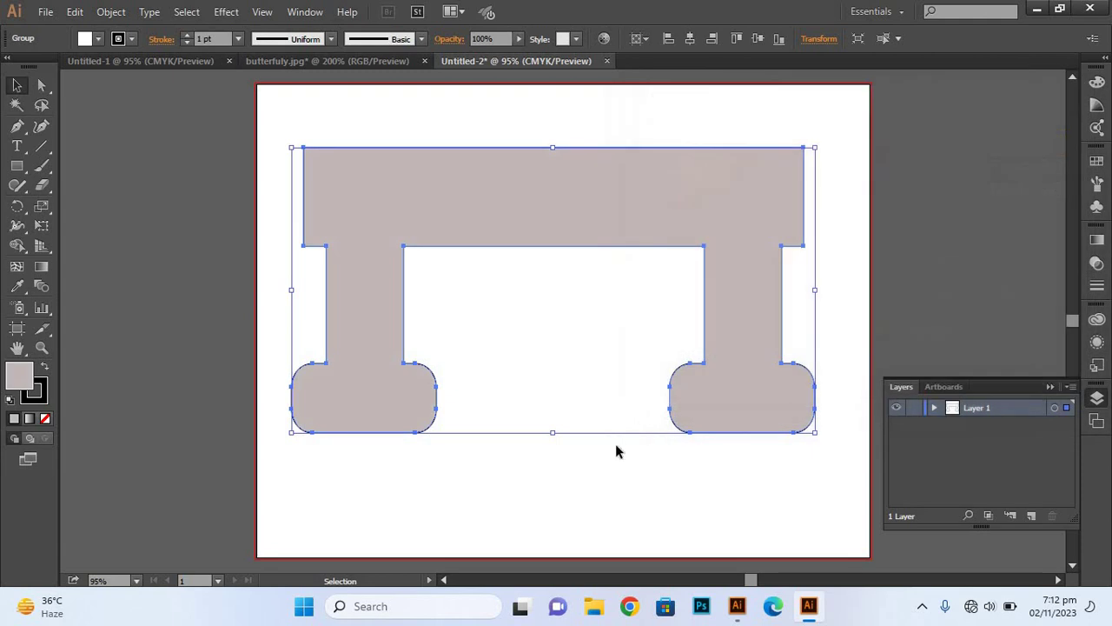
pyautogui.click(617, 447)
# Move the table 0.64 in up the page and stretch it taller
pyautogui.moveTo(712, 207); pyautogui.dragTo(713, 171)
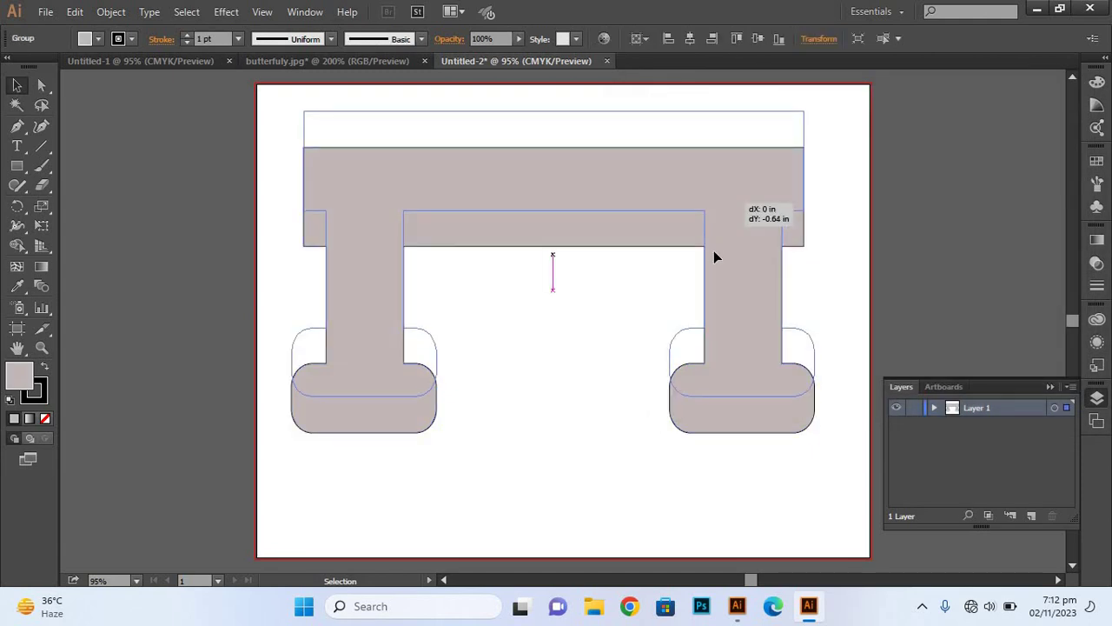
pyautogui.moveTo(551, 397); pyautogui.dragTo(551, 440)
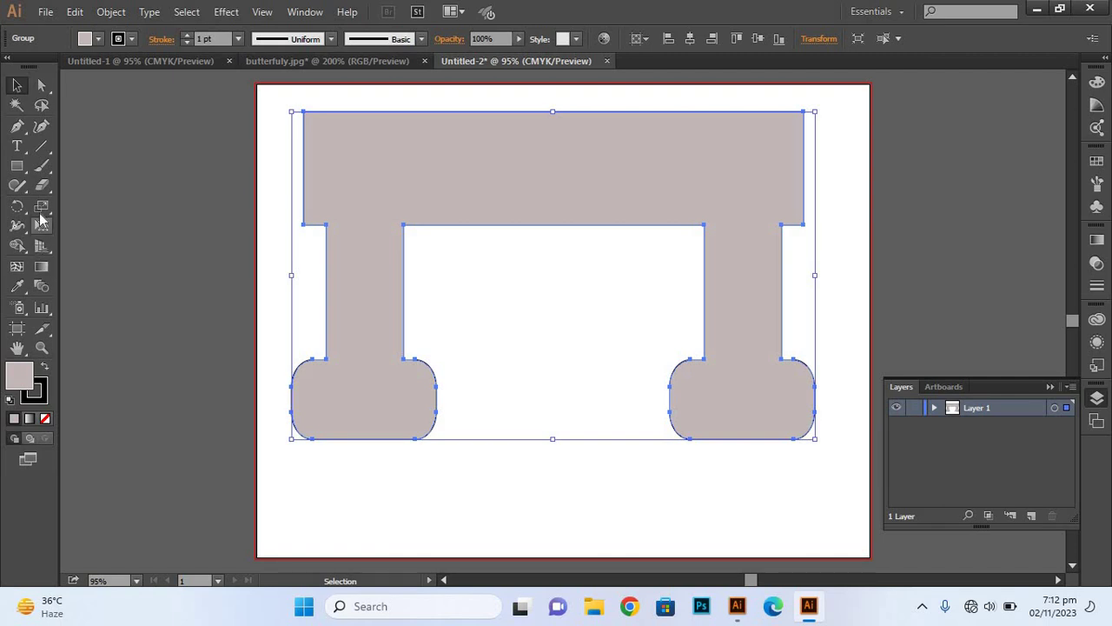
pyautogui.moveTo(41, 206); pyautogui.dragTo(121, 206)
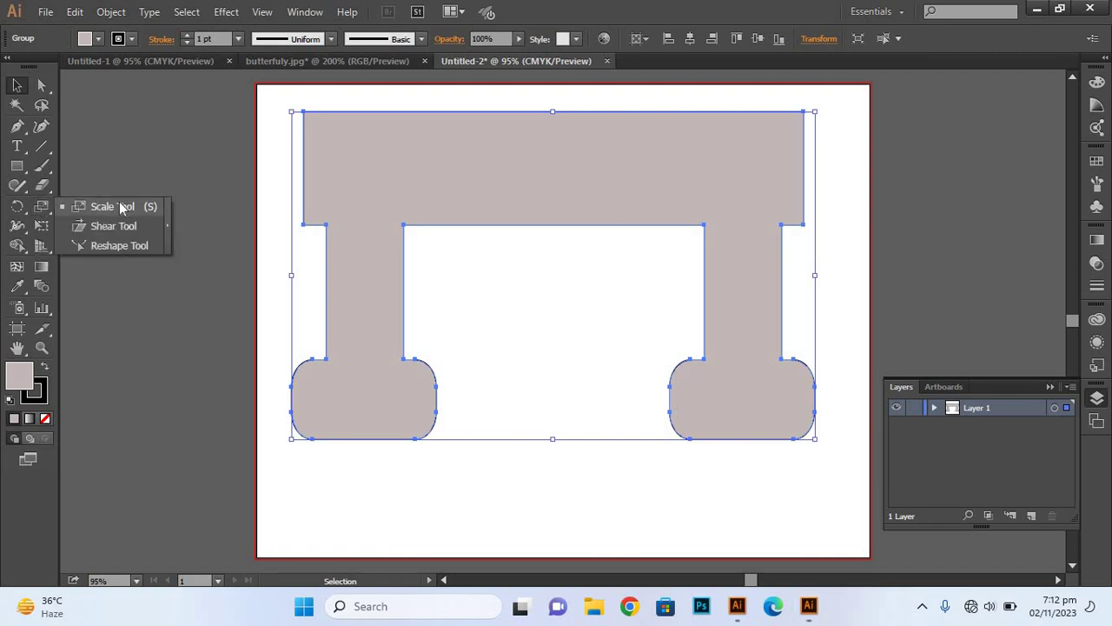
# Nest progressively smaller table copies inward using the Scale tool and Ctrl+D, then undo once
pyautogui.click(121, 206)
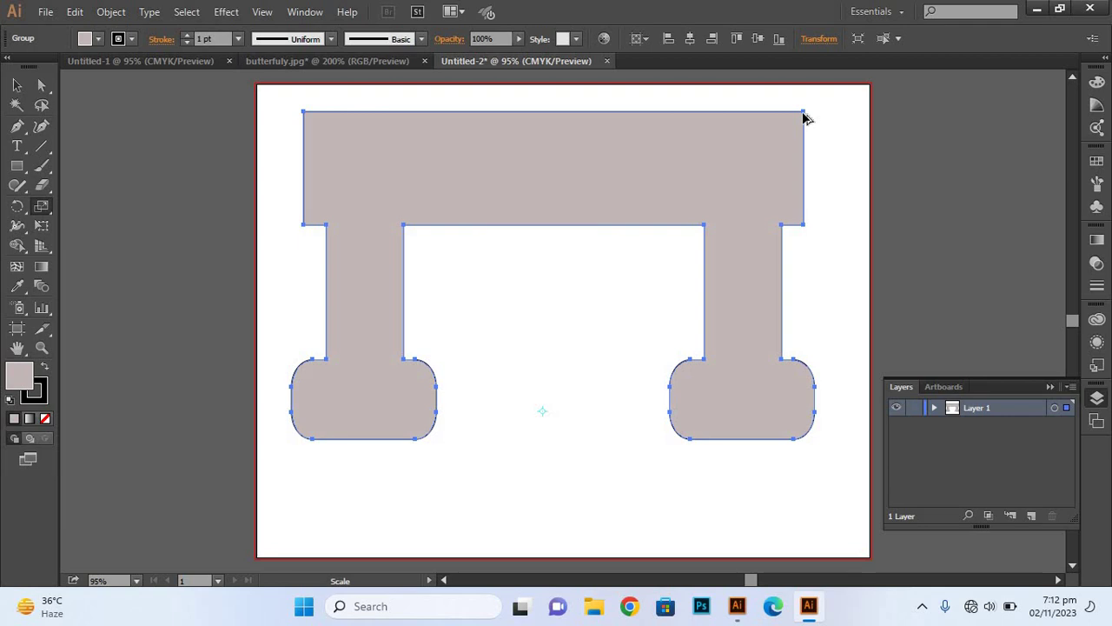
pyautogui.moveTo(804, 116)
pyautogui.mouseDown()
pyautogui.moveTo(706, 250)
pyautogui.moveTo(663, 282)
pyautogui.moveTo(665, 252)
pyautogui.moveTo(645, 260)
pyautogui.mouseUp()
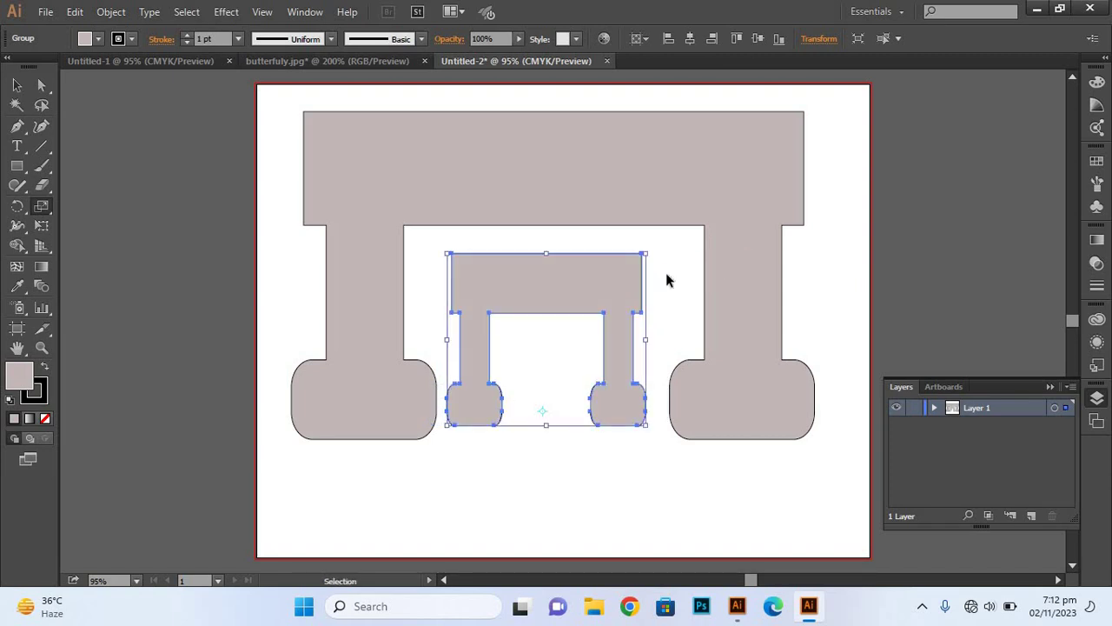
pyautogui.hotkey('ctrl', 'd')
pyautogui.hotkey('ctrl', 'd')
pyautogui.hotkey('ctrl', 'd')
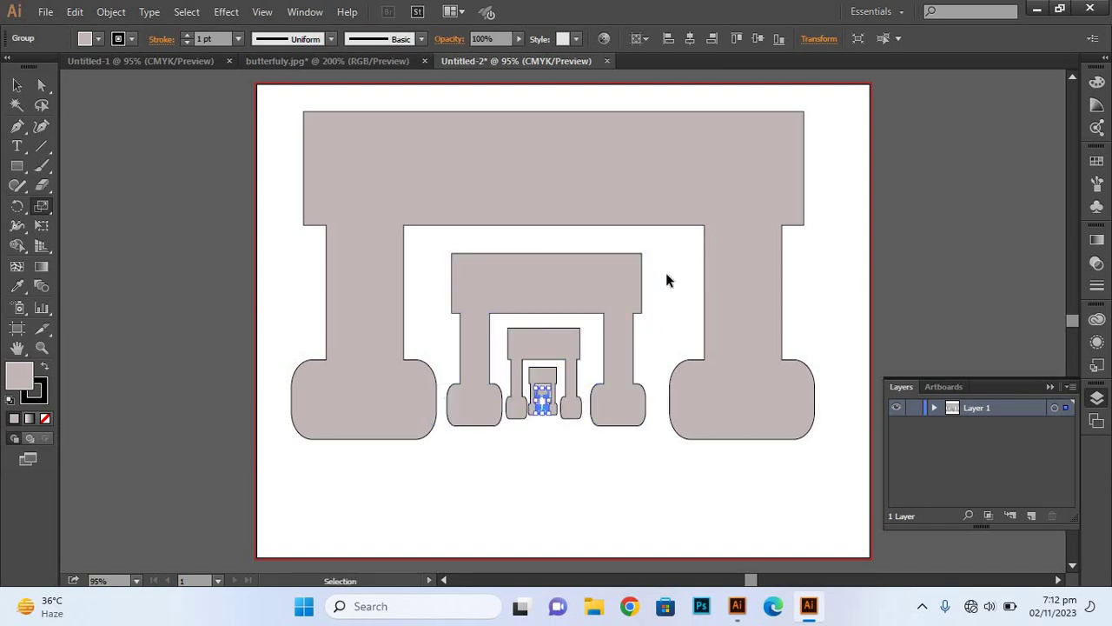
pyautogui.click(16, 84)
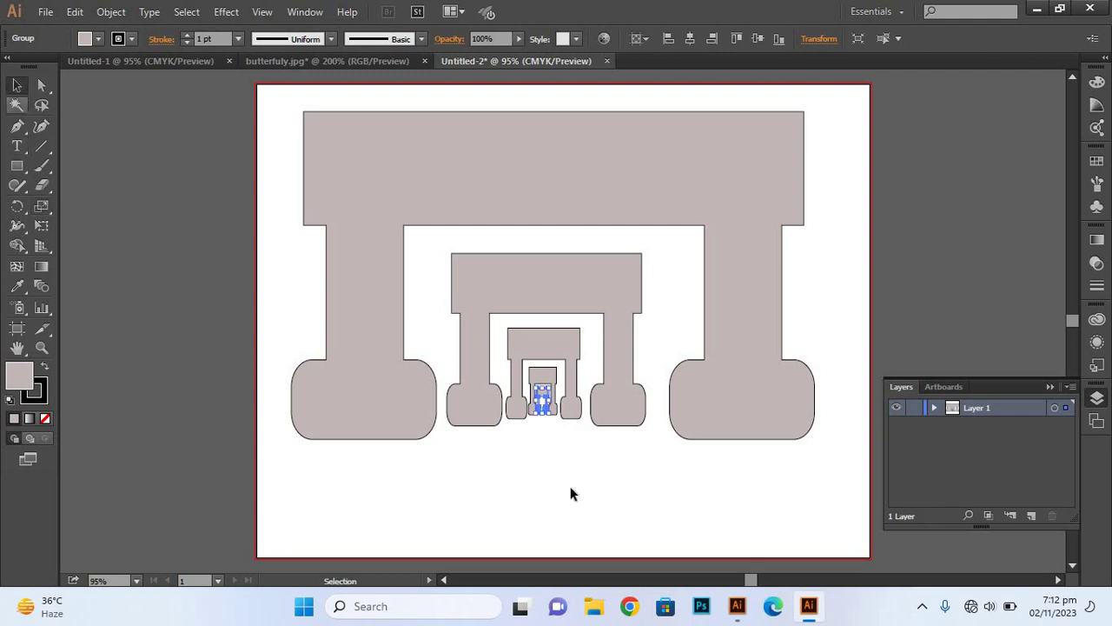
pyautogui.click(590, 476)
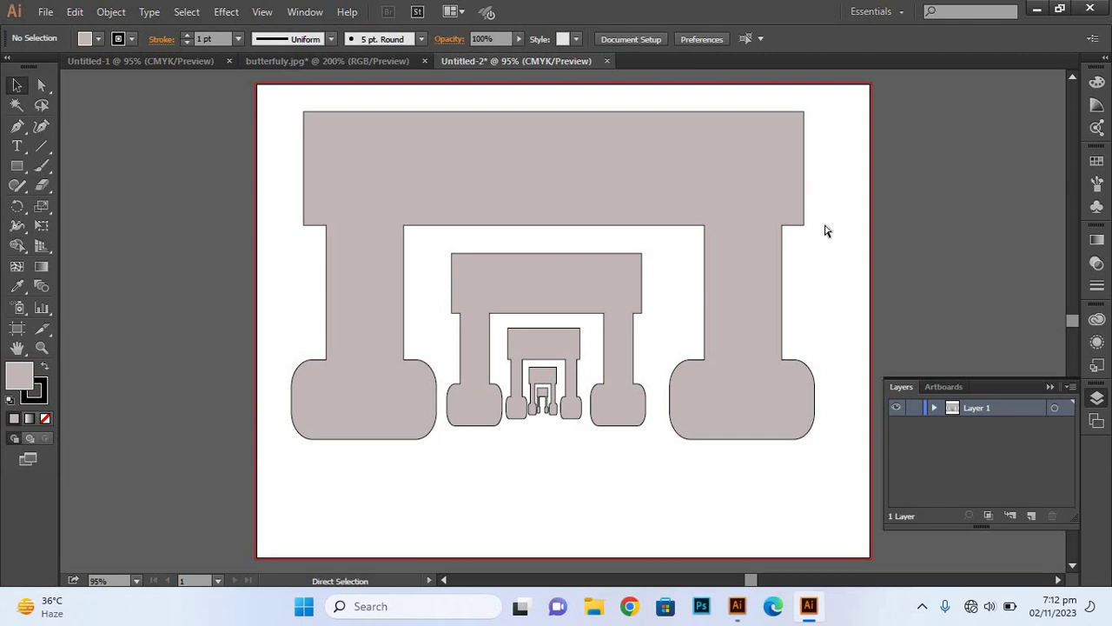
pyautogui.hotkey('ctrl', 'z')
pyautogui.hotkey('ctrl', 'z')
pyautogui.hotkey('ctrl', 'z')
pyautogui.hotkey('ctrl', 'z')
pyautogui.hotkey('ctrl', 'z')
# Stretch the mauve table's legs further down, then undo an accidental scale flip
pyautogui.click(537, 170)
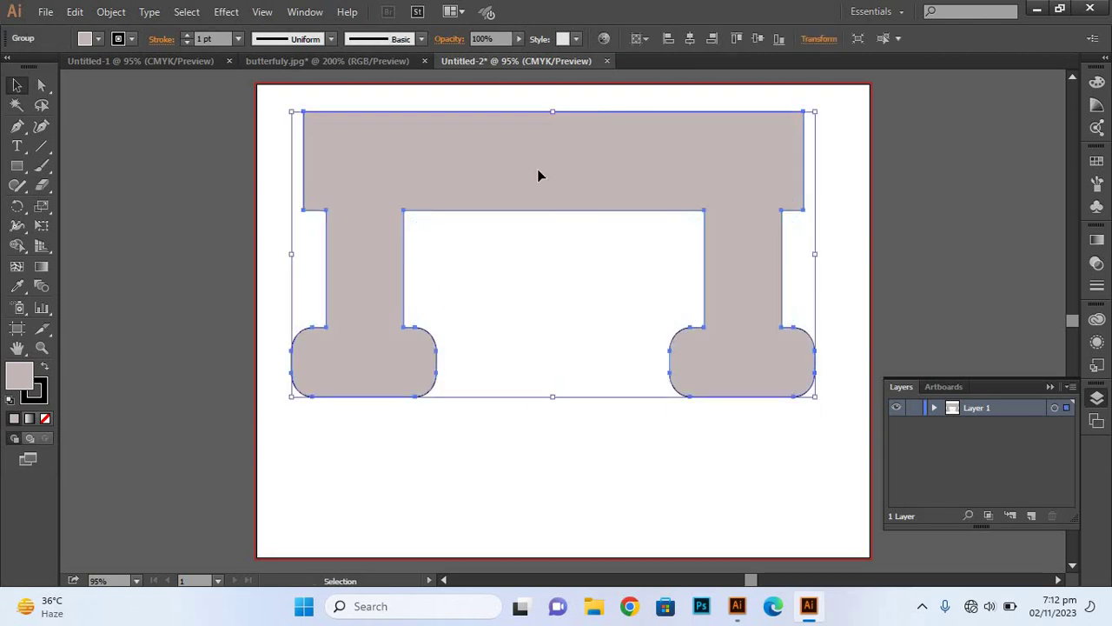
pyautogui.moveTo(554, 398); pyautogui.dragTo(538, 420)
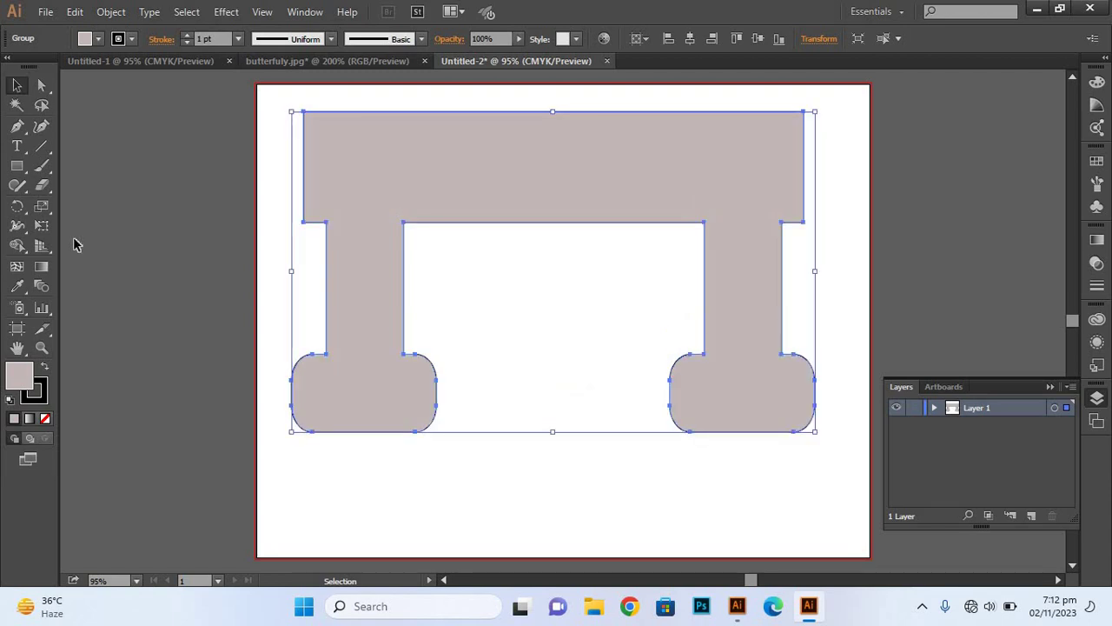
pyautogui.moveTo(41, 206); pyautogui.dragTo(97, 208)
pyautogui.click(97, 207)
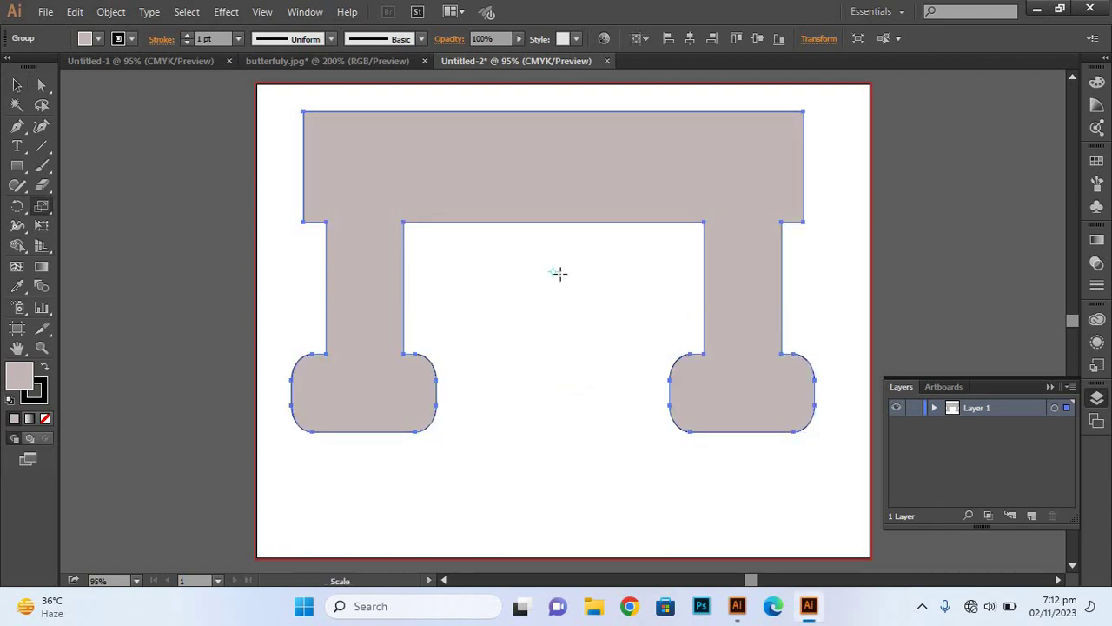
pyautogui.moveTo(553, 274); pyautogui.dragTo(574, 338)
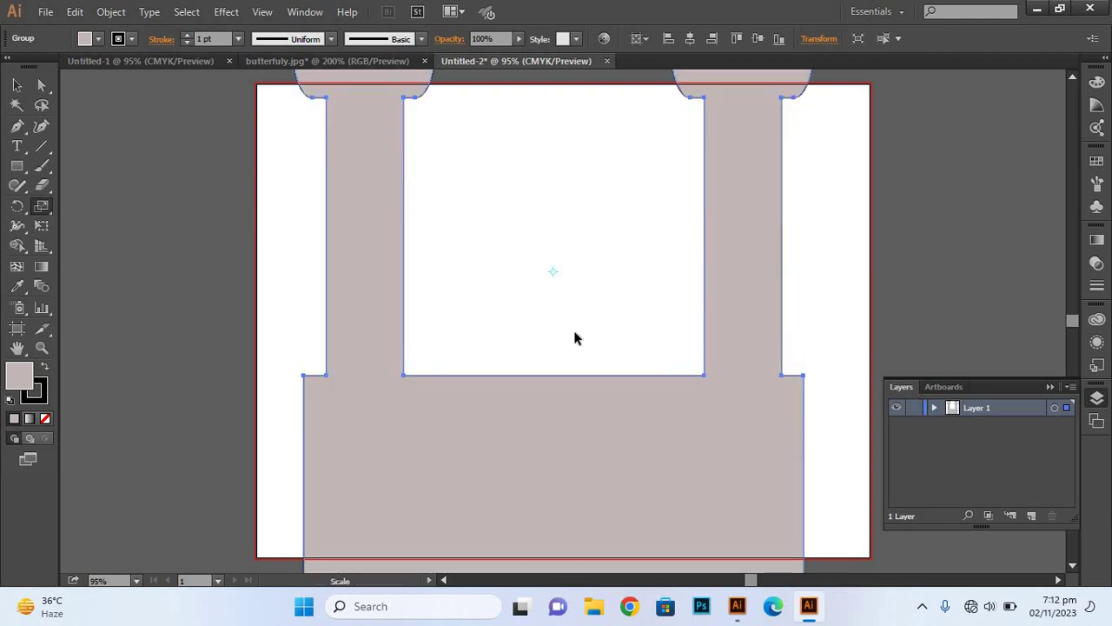
pyautogui.hotkey('ctrl', 'z')
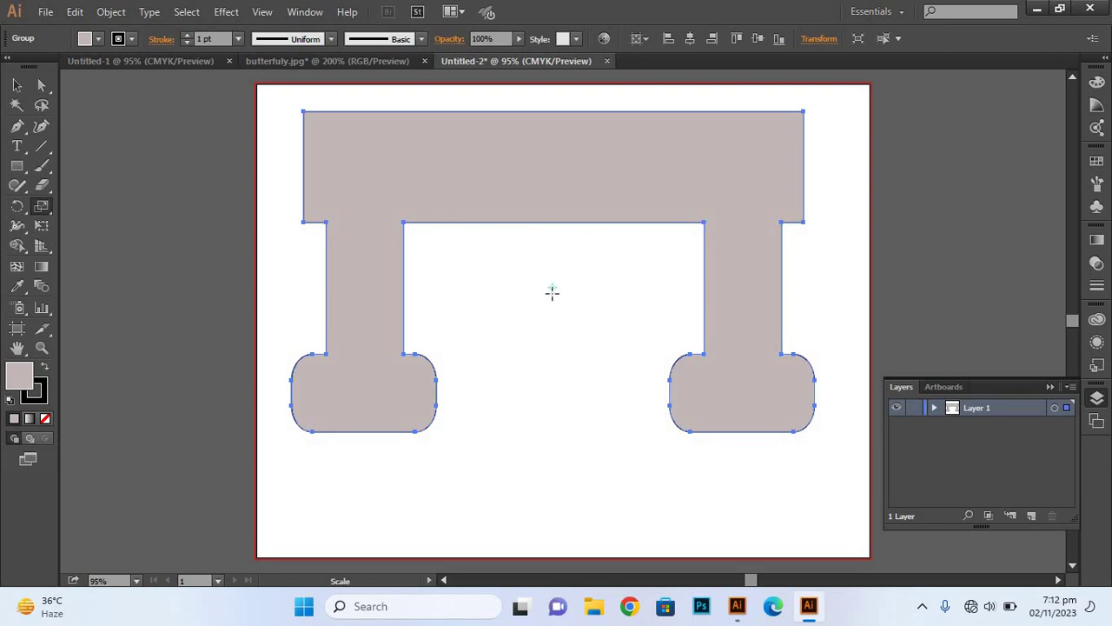
pyautogui.click(553, 257)
pyautogui.press('Return')
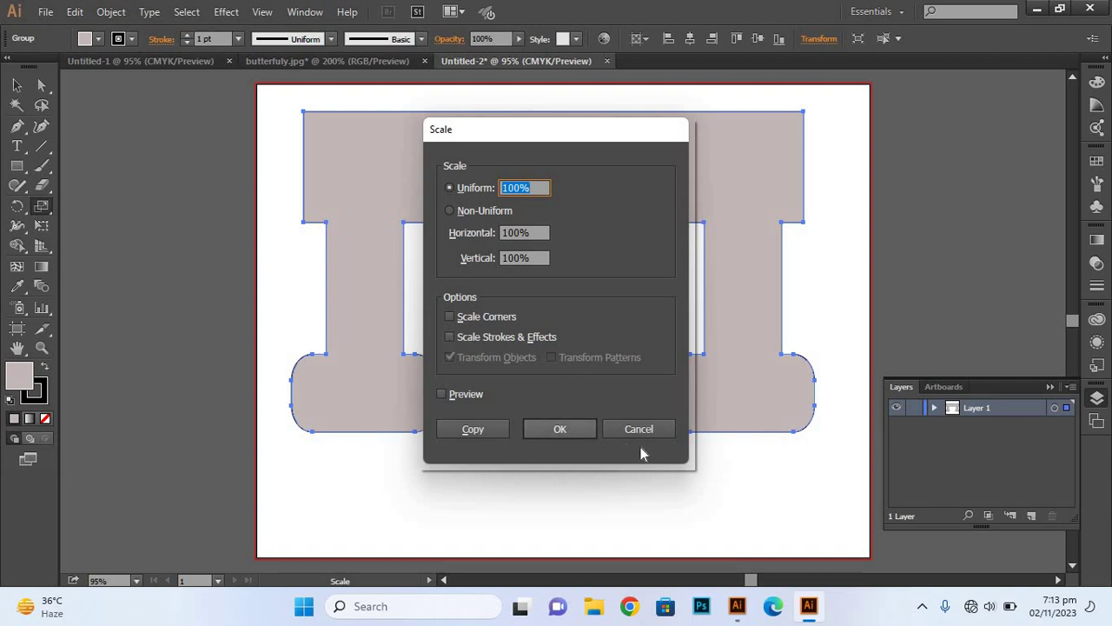
pyautogui.click(640, 426)
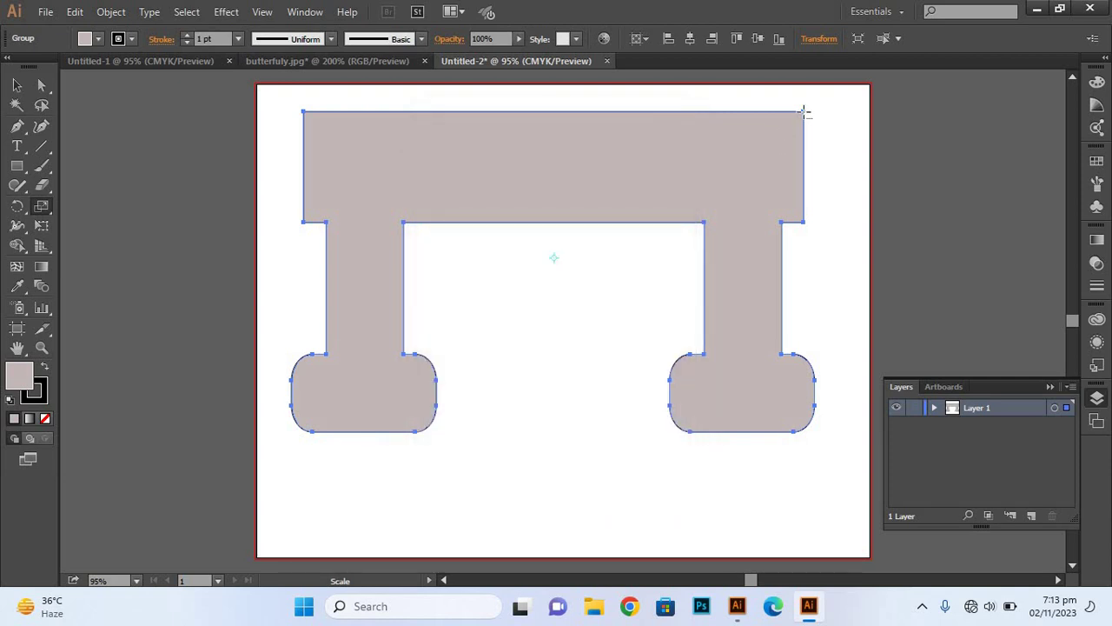
pyautogui.click(758, 164)
pyautogui.click(558, 250)
pyautogui.moveTo(712, 224); pyautogui.dragTo(656, 221)
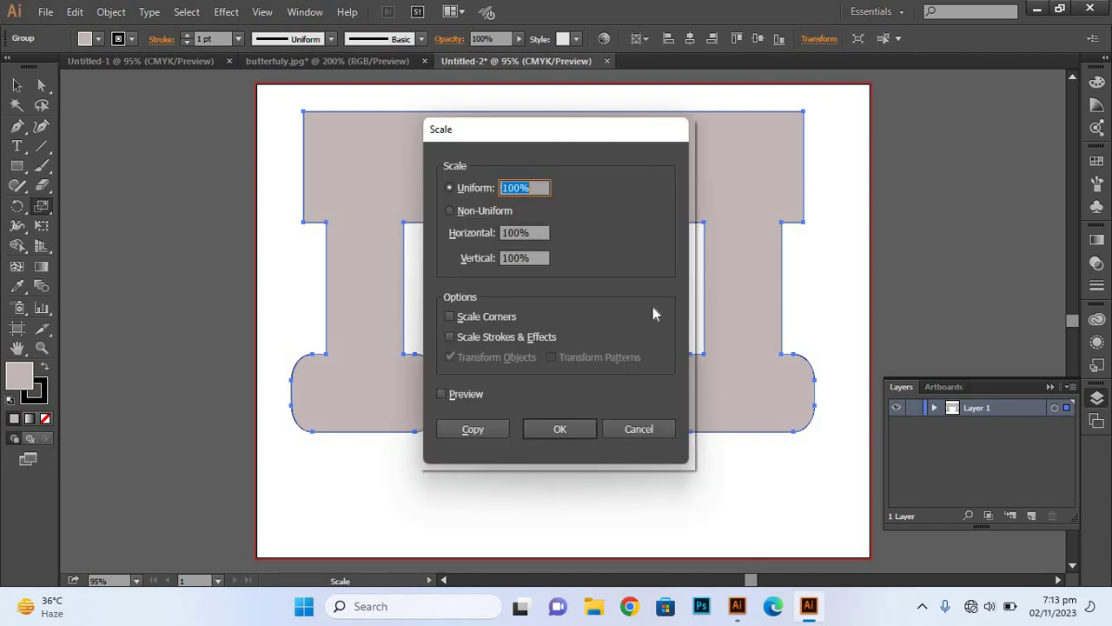
pyautogui.click(639, 429)
pyautogui.press('v')
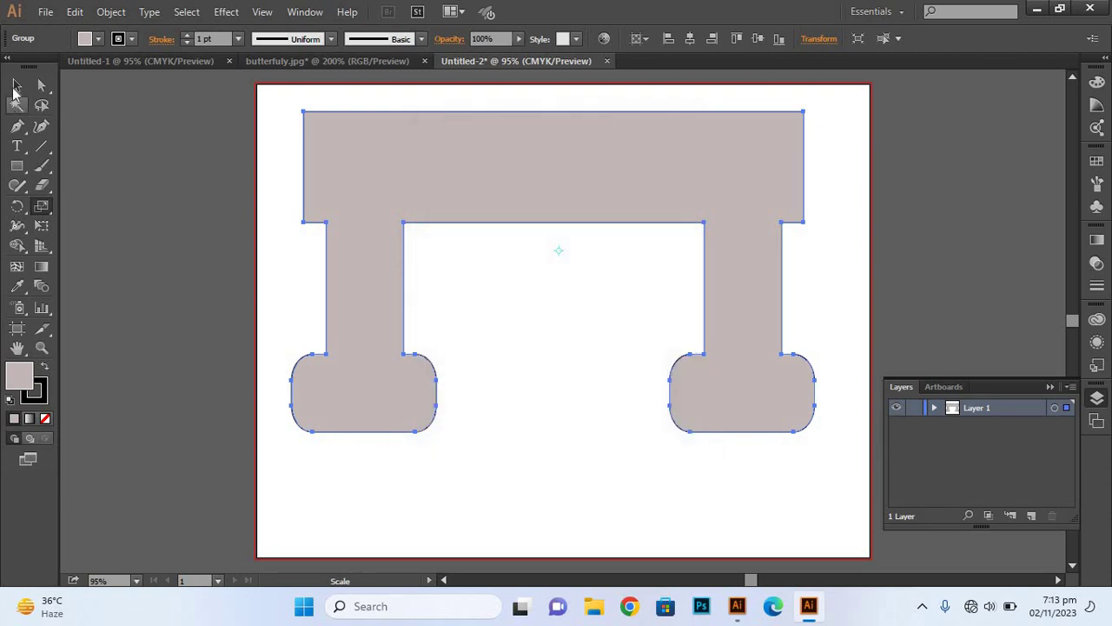
pyautogui.click(567, 401)
# Select the whole table and undo a Scale-tool shrink that collapsed it
pyautogui.moveTo(287, 108); pyautogui.dragTo(227, 334)
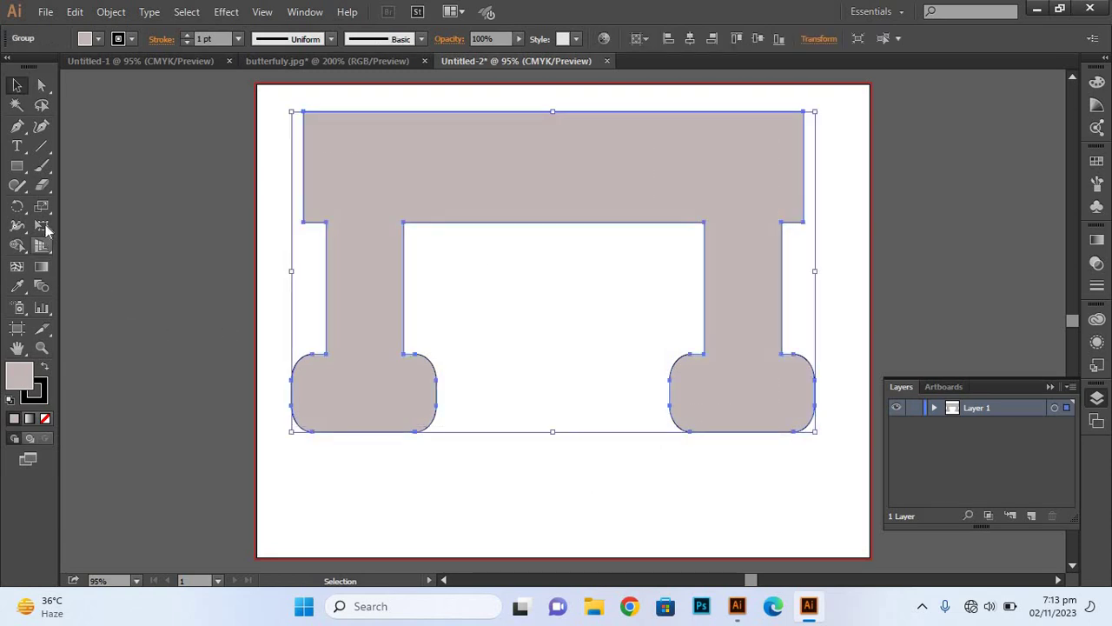
pyautogui.moveTo(45, 210); pyautogui.dragTo(116, 209)
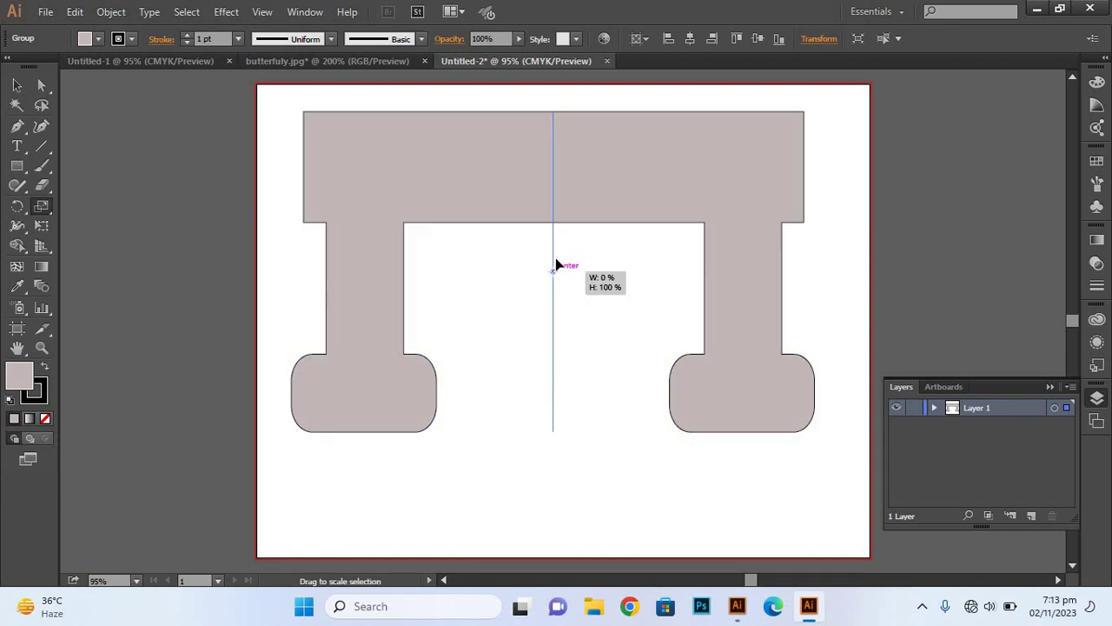
pyautogui.moveTo(557, 270); pyautogui.dragTo(559, 267)
pyautogui.hotkey('ctrl', 'z')
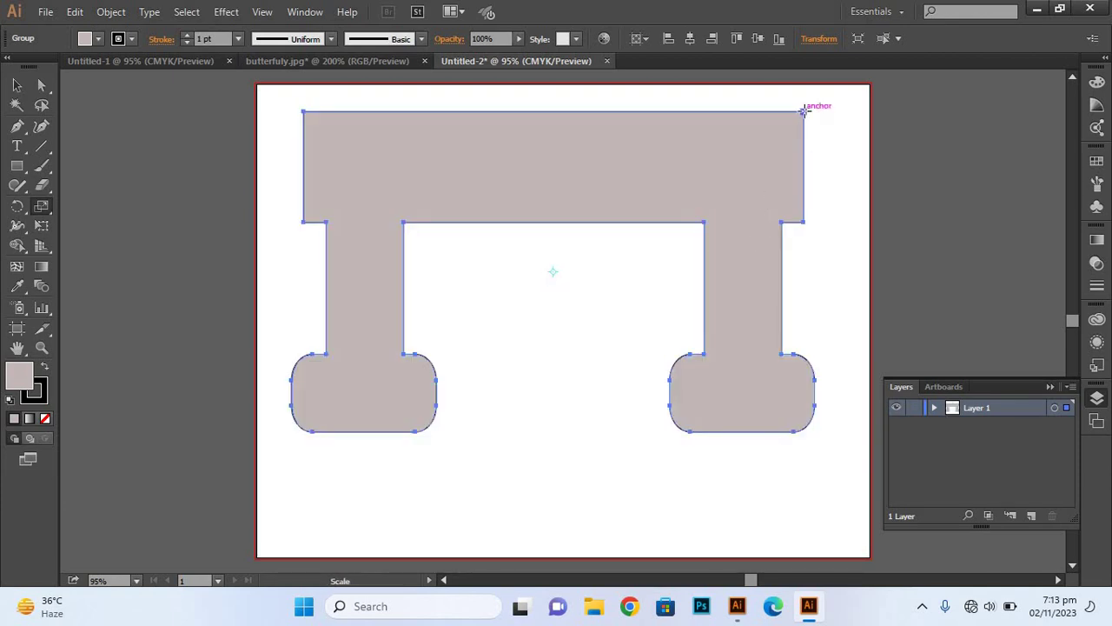
# Scale a ~30% copy of the table into its opening and repeat it with Ctrl+D
pyautogui.moveTo(767, 144)
pyautogui.mouseDown()
pyautogui.moveTo(641, 253)
pyautogui.moveTo(631, 242)
pyautogui.mouseUp()
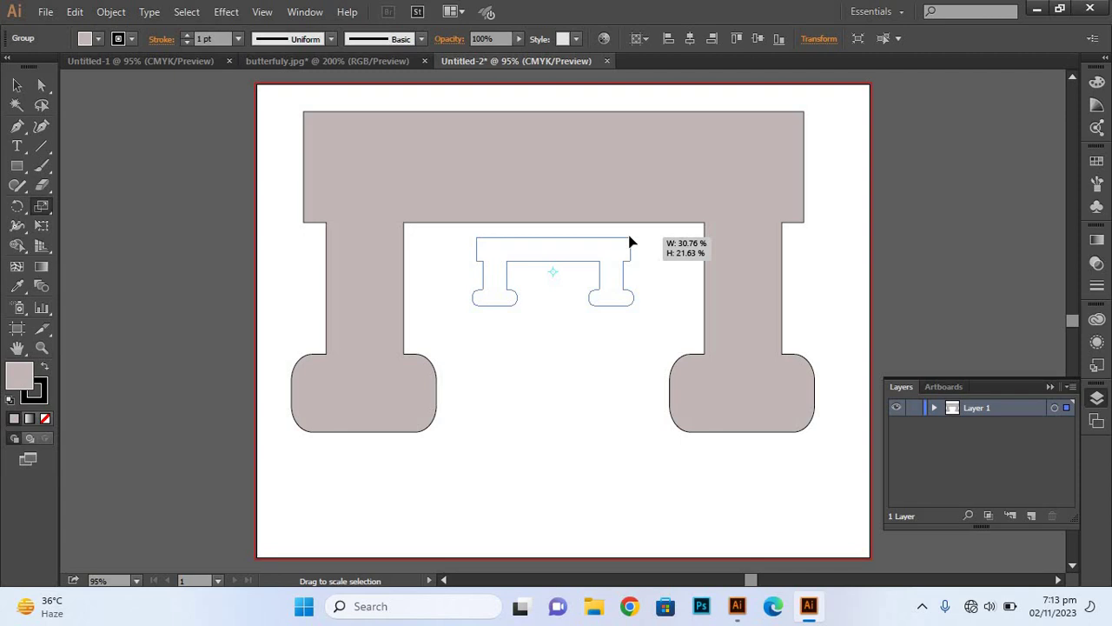
pyautogui.moveTo(631, 242); pyautogui.dragTo(633, 244)
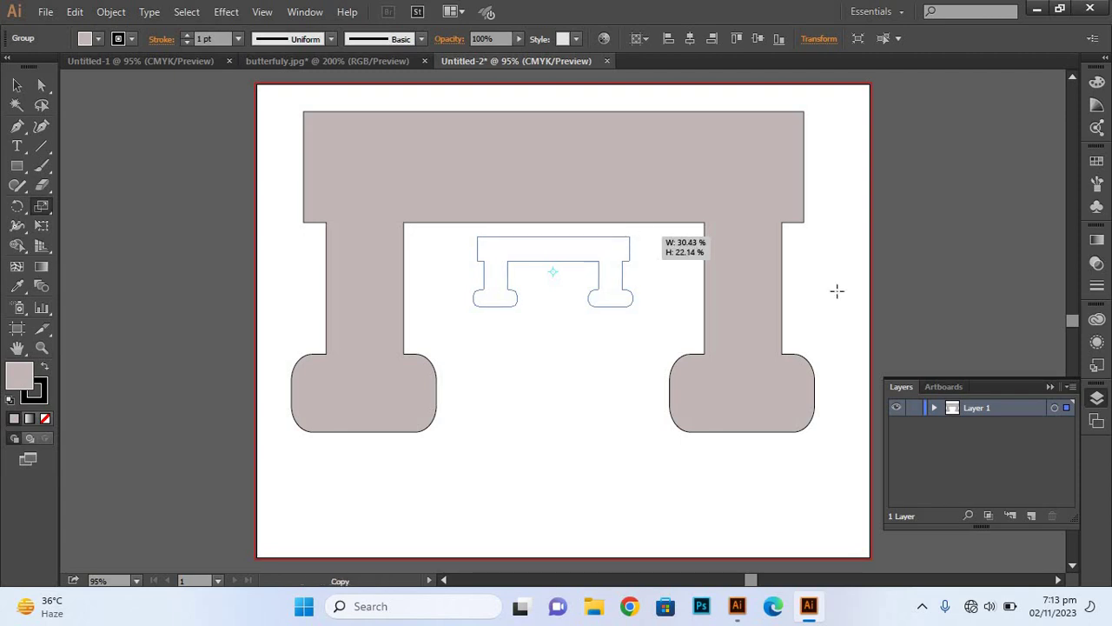
pyautogui.moveTo(837, 292); pyautogui.dragTo(872, 288)
pyautogui.press('v')
pyautogui.hotkey('ctrl', 'd')
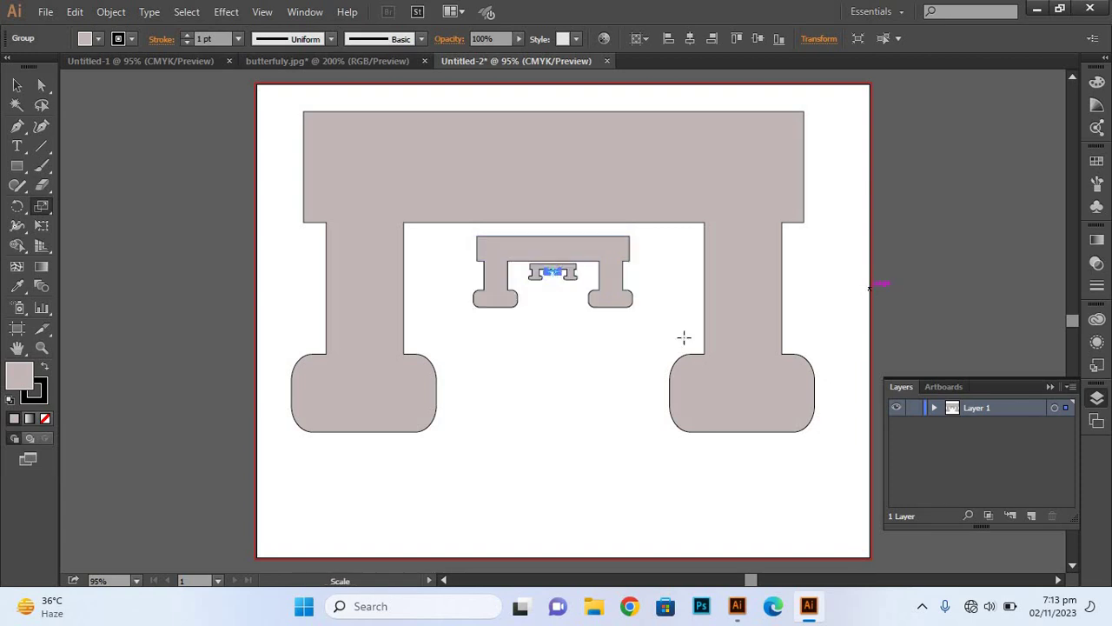
pyautogui.click(17, 85)
# Undo the nested copies and stretch the table taller downward
pyautogui.click(587, 436)
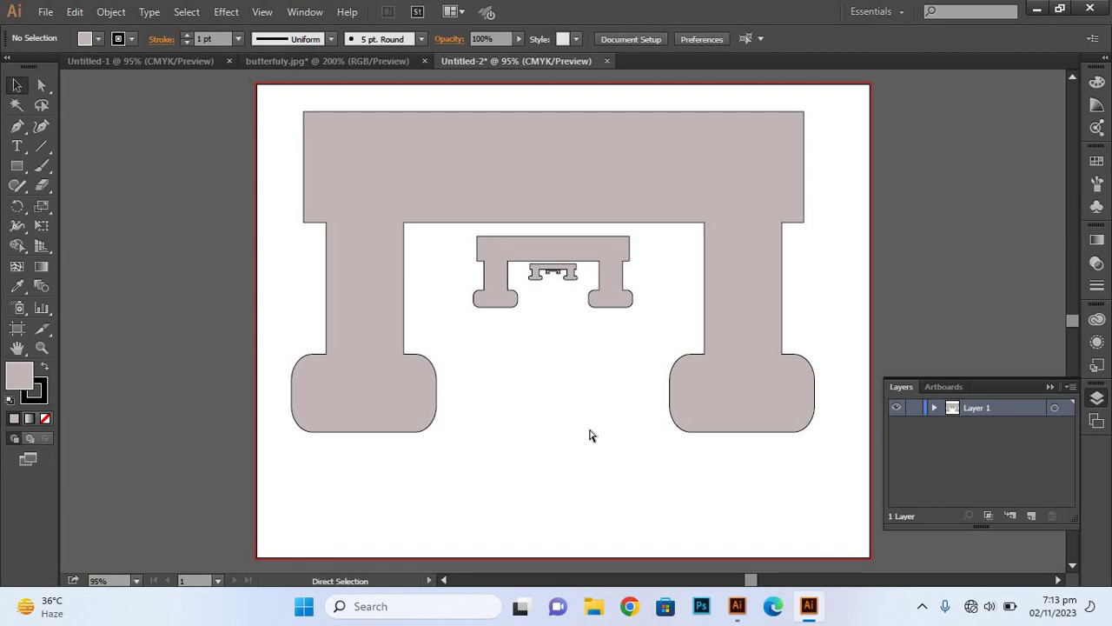
pyautogui.hotkey('ctrl', 'z')
pyautogui.hotkey('ctrl', 'z')
pyautogui.hotkey('ctrl', 'z')
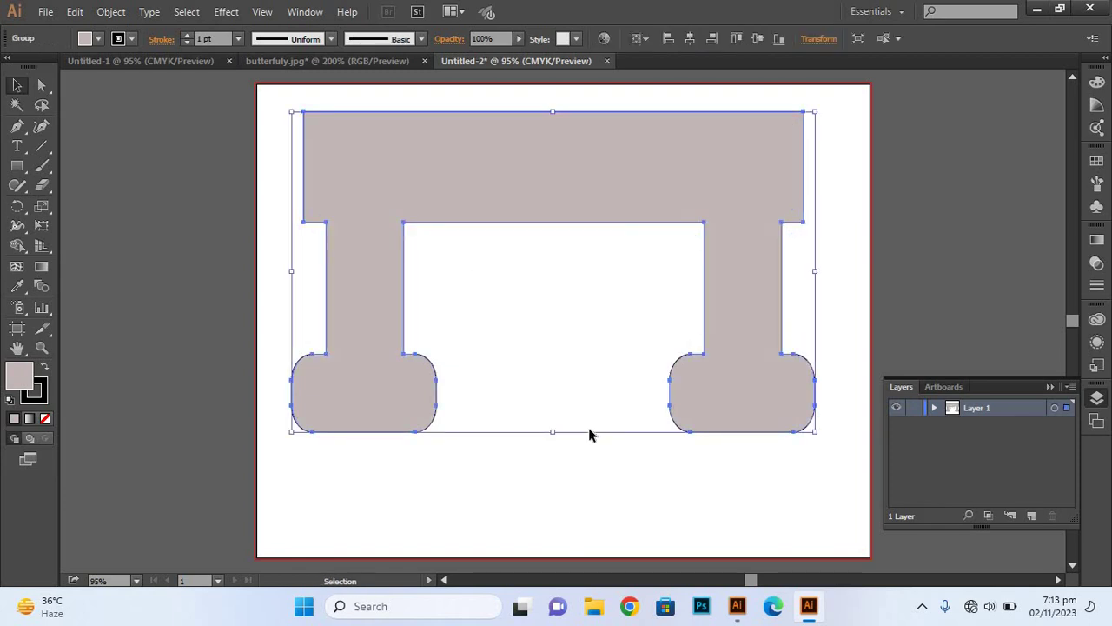
pyautogui.moveTo(553, 435); pyautogui.dragTo(543, 477)
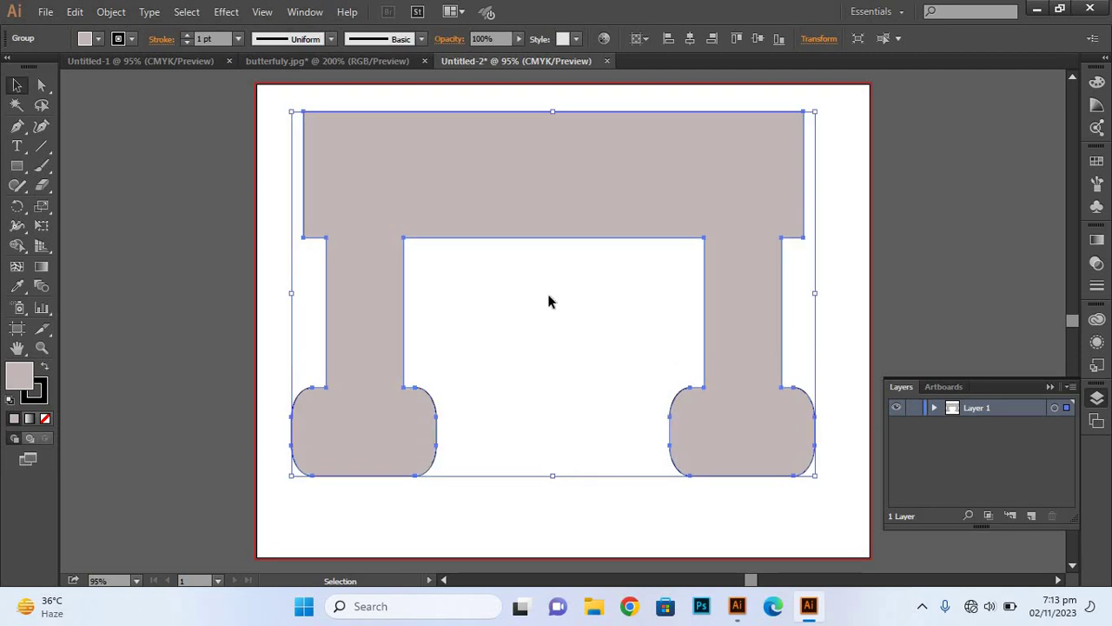
# Reselect the table and ungroup its parts
pyautogui.click(585, 318)
pyautogui.click(474, 195)
pyautogui.rightClick(491, 186)
pyautogui.click(569, 283)
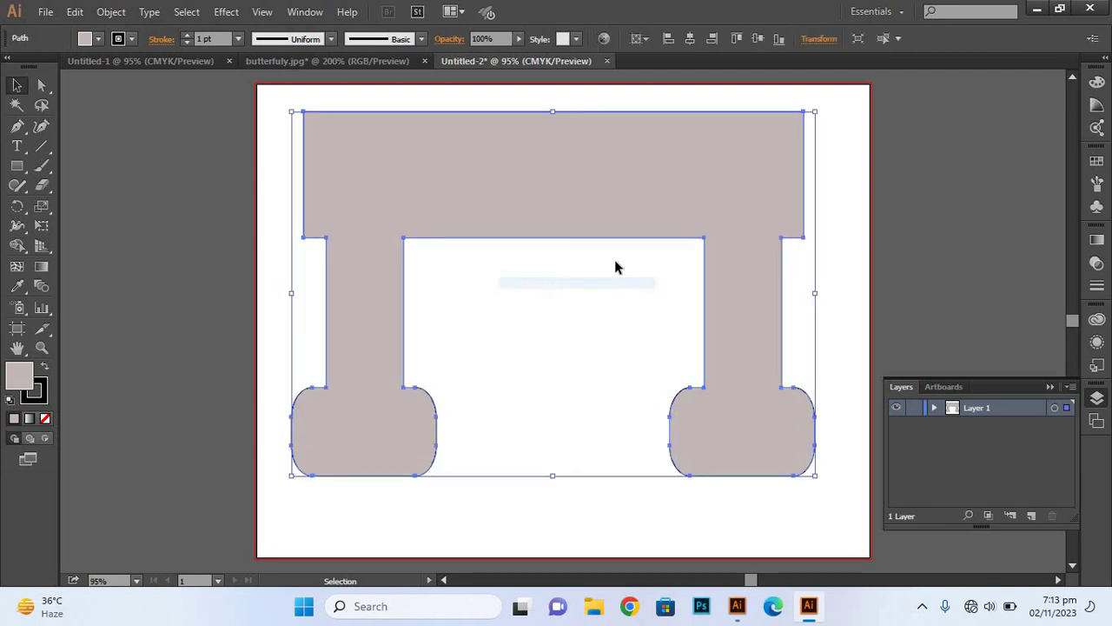
# Select all the table's paths and group them back together
pyautogui.click(834, 195)
pyautogui.click(715, 132)
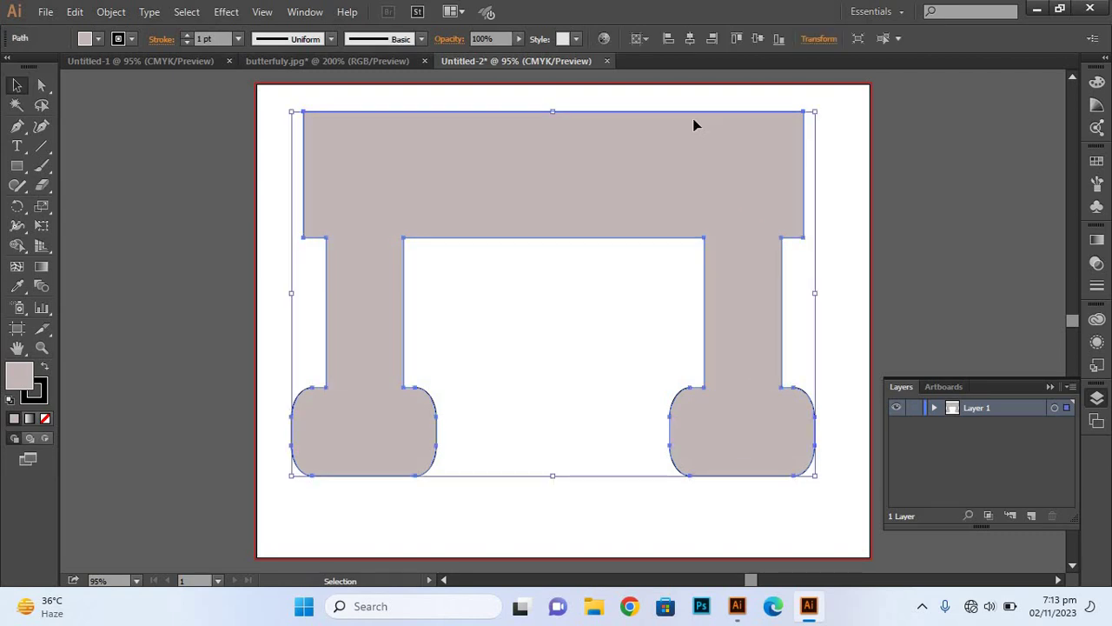
pyautogui.press('ctrl')
pyautogui.rightClick(621, 221)
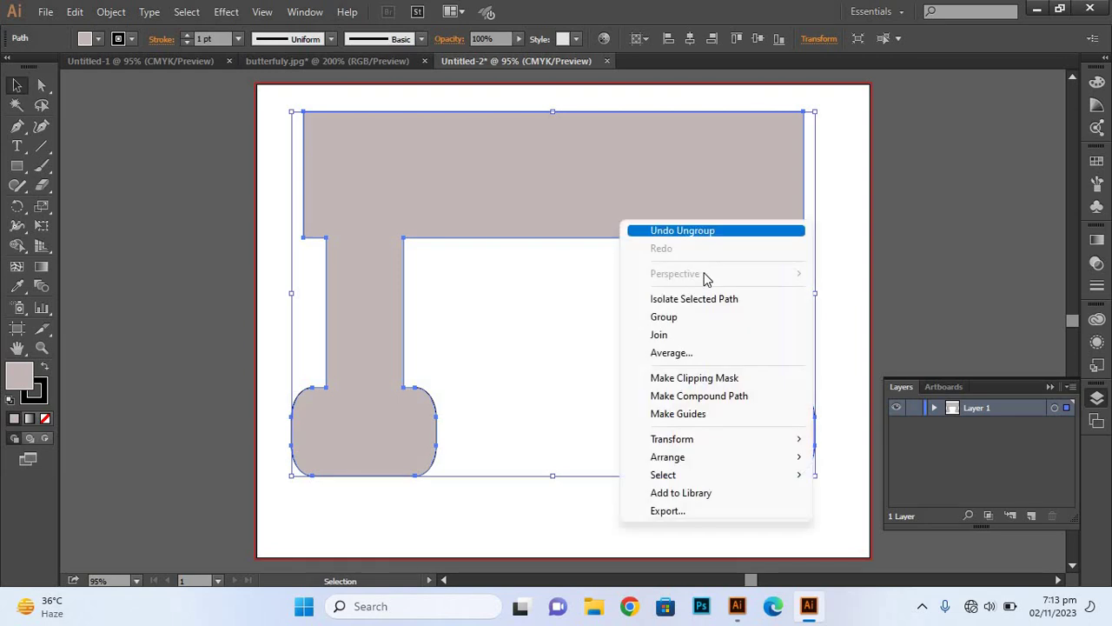
pyautogui.click(684, 318)
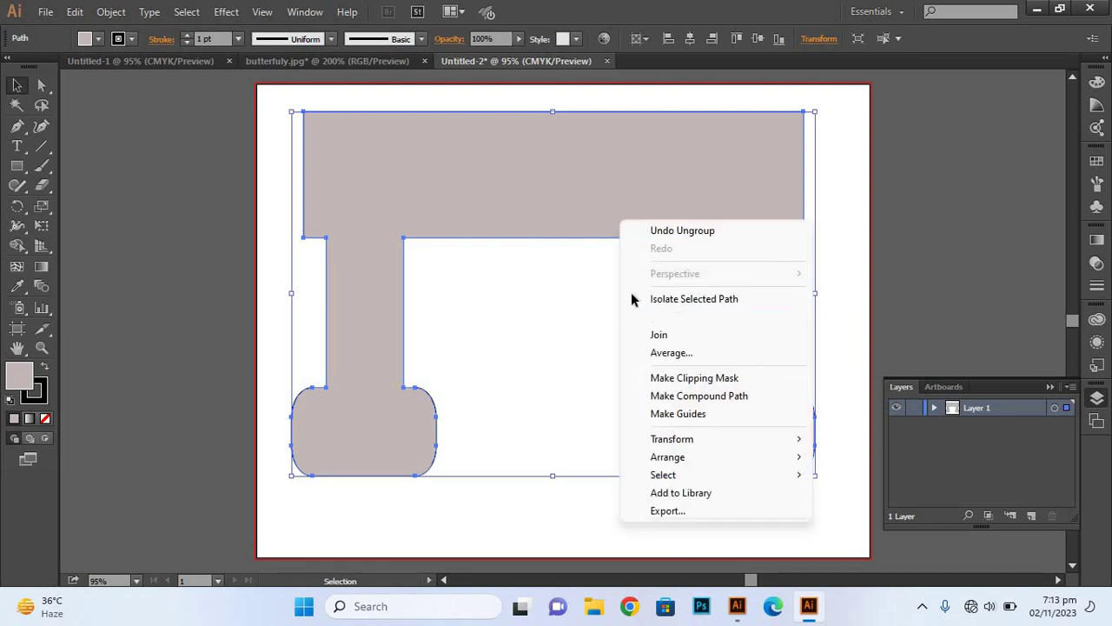
# Scale a copy of the table to about 54% wide and 27% tall inside its opening
pyautogui.moveTo(42, 205); pyautogui.dragTo(119, 213)
pyautogui.click(119, 210)
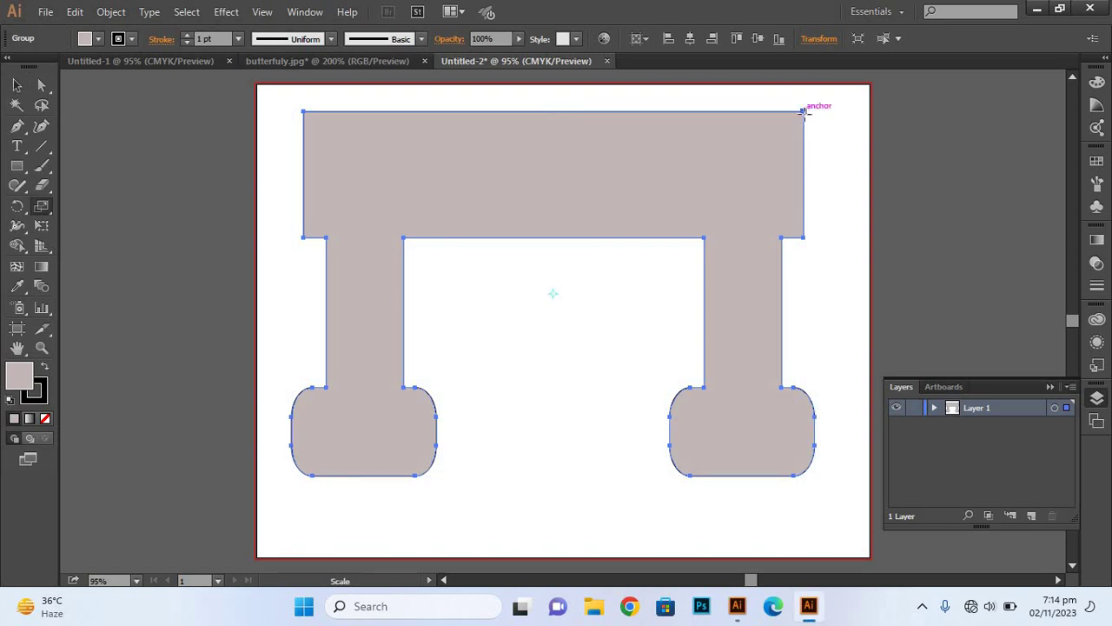
pyautogui.moveTo(804, 112); pyautogui.dragTo(652, 262)
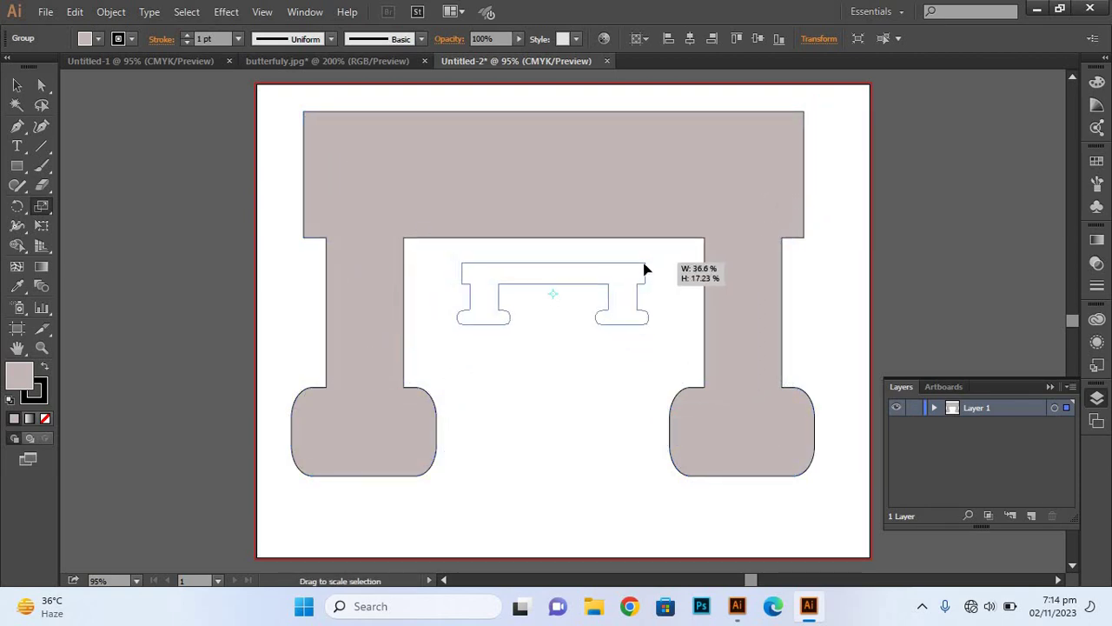
pyautogui.moveTo(652, 262)
pyautogui.mouseDown()
pyautogui.moveTo(677, 271)
pyautogui.moveTo(692, 251)
pyautogui.mouseUp()
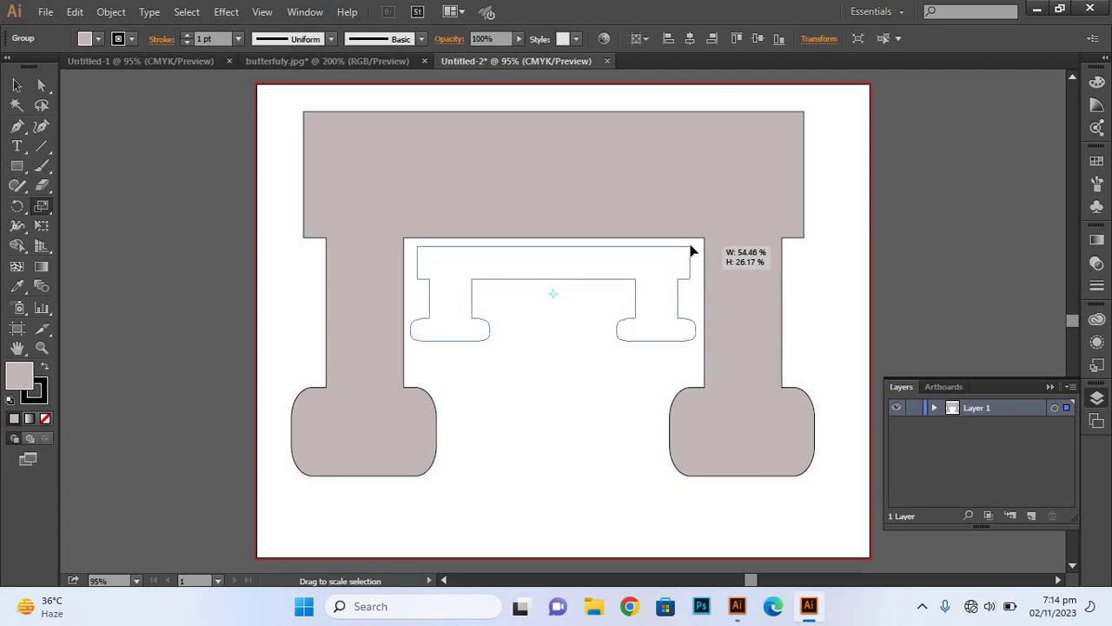
pyautogui.moveTo(692, 251); pyautogui.dragTo(694, 250)
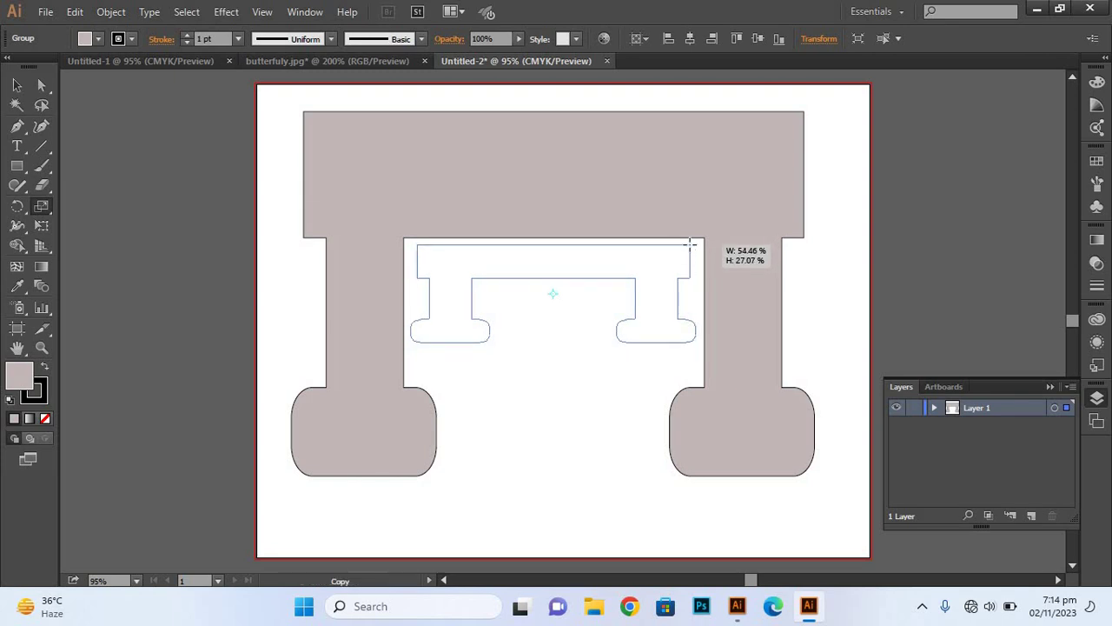
pyautogui.moveTo(692, 249); pyautogui.dragTo(693, 247)
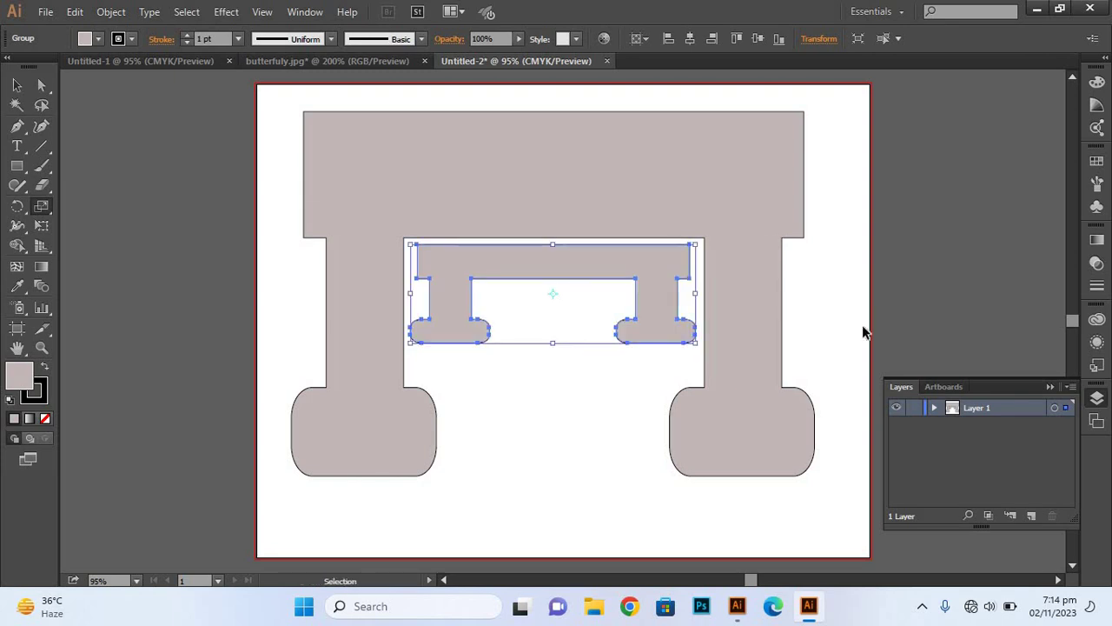
# Repeat the scaled copy with Ctrl+D, then undo the extra nested copies
pyautogui.hotkey('ctrl', 'd')
pyautogui.hotkey('ctrl', 'd')
pyautogui.hotkey('ctrl', 'd')
pyautogui.hotkey('ctrl', 'd')
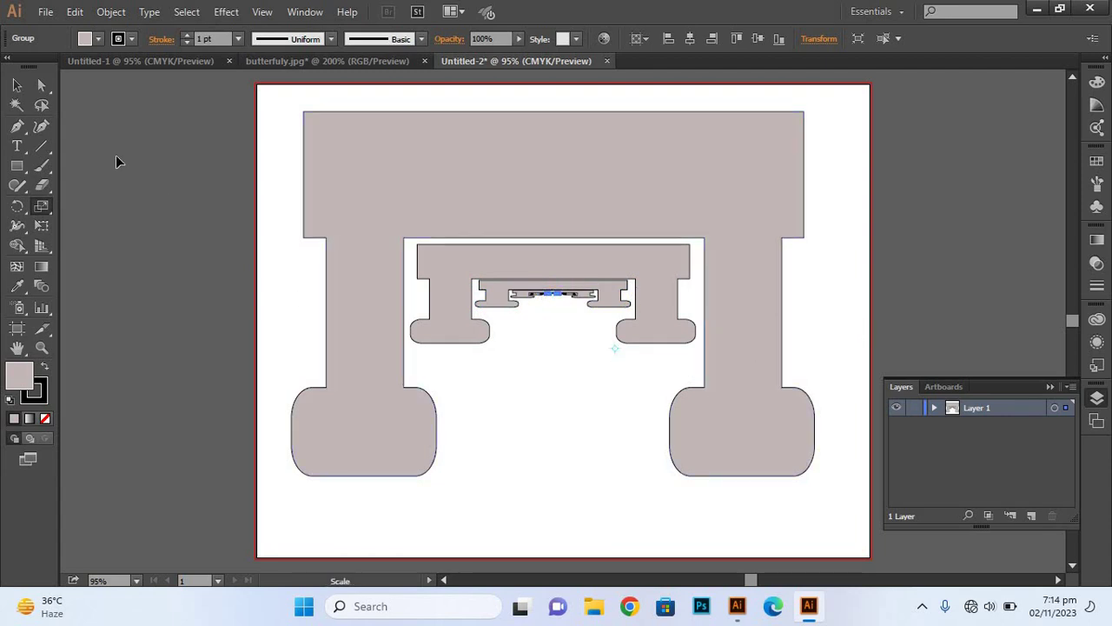
pyautogui.click(17, 85)
pyautogui.click(811, 304)
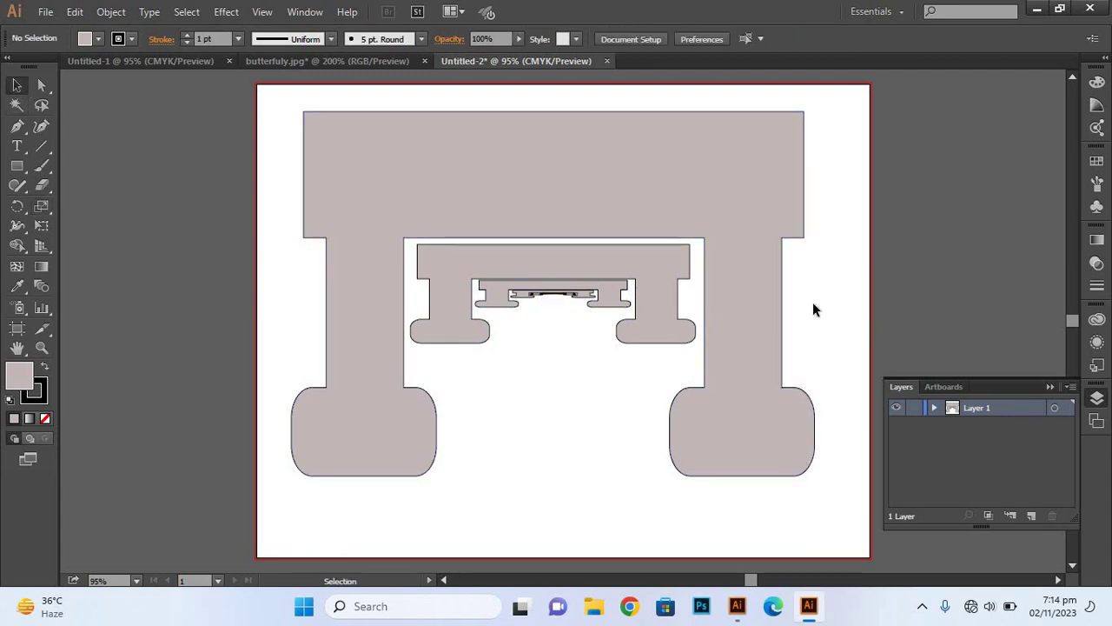
pyautogui.hotkey('ctrl', 'z')
pyautogui.hotkey('ctrl', 'z')
# From a lowered origin, scale a copy about 40% wide, 37% tall and repeat it with Ctrl+D
pyautogui.hotkey('ctrl', 'z')
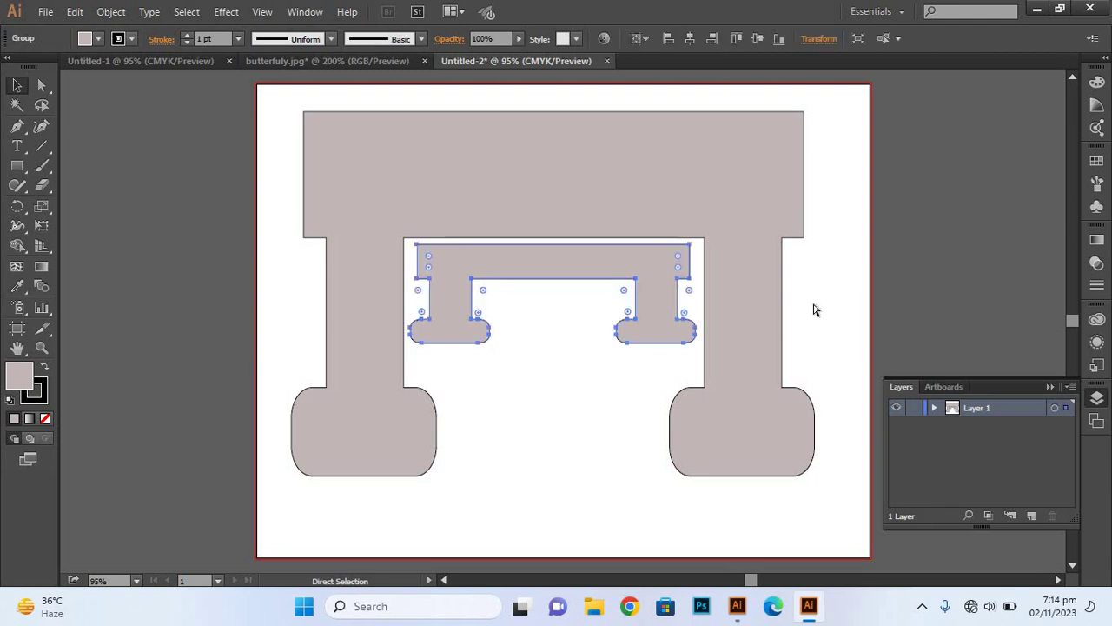
pyautogui.hotkey('ctrl', 'z')
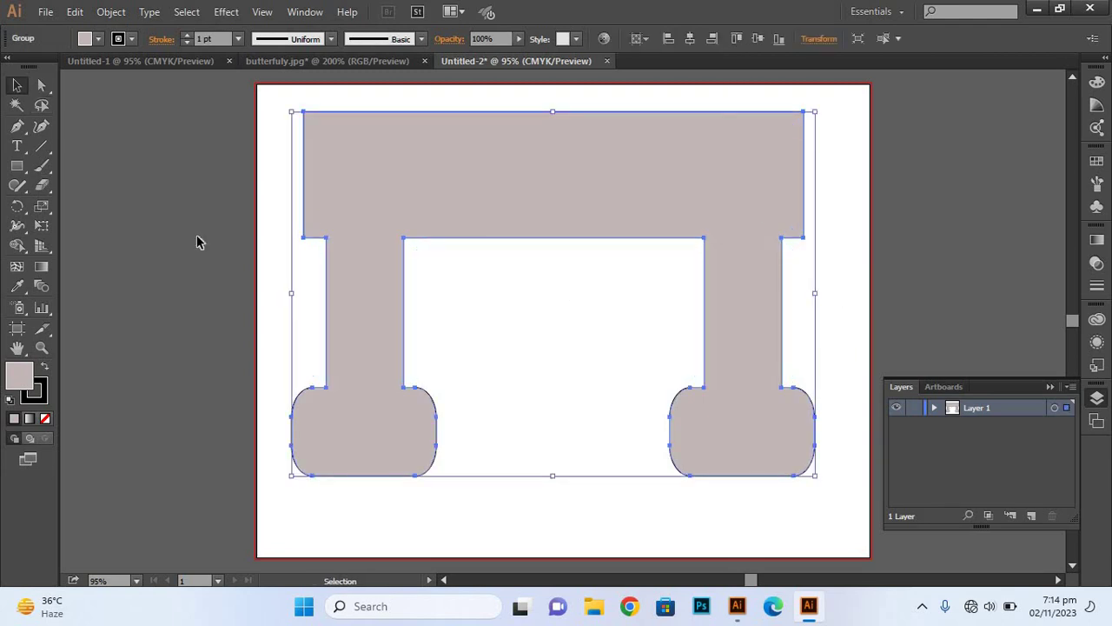
pyautogui.moveTo(44, 206); pyautogui.dragTo(112, 206)
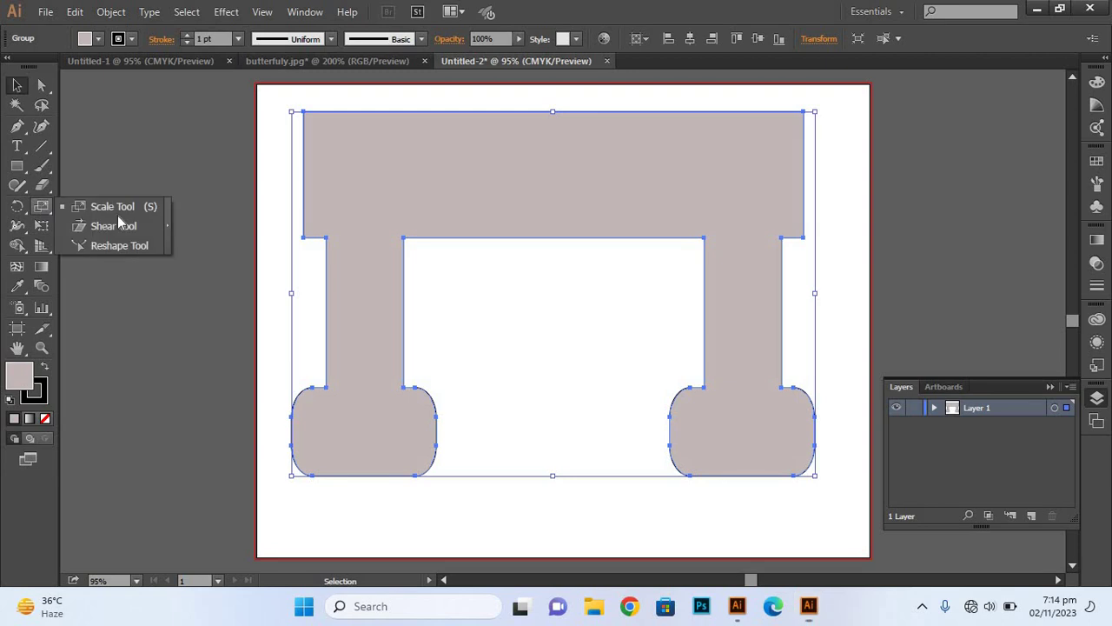
pyautogui.moveTo(555, 293); pyautogui.dragTo(543, 385)
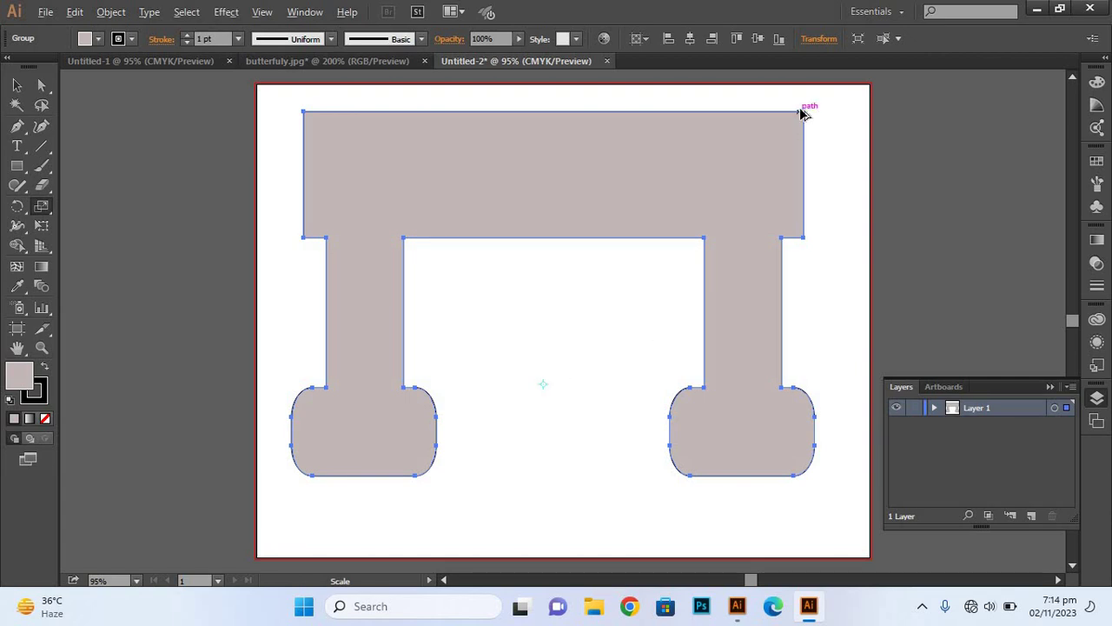
pyautogui.moveTo(801, 111)
pyautogui.mouseDown()
pyautogui.moveTo(679, 270)
pyautogui.moveTo(660, 288)
pyautogui.moveTo(645, 286)
pyautogui.moveTo(655, 287)
pyautogui.mouseUp()
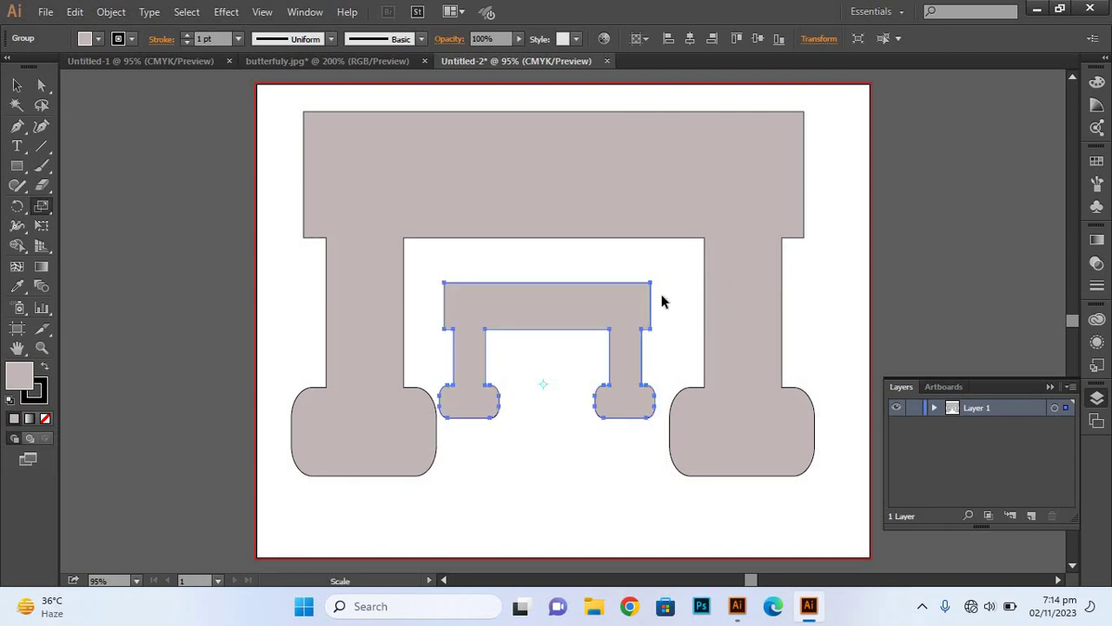
pyautogui.hotkey('ctrl', 'd')
pyautogui.hotkey('ctrl', 'd')
pyautogui.hotkey('ctrl', 'd')
pyautogui.hotkey('ctrl', 'd')
pyautogui.click(17, 85)
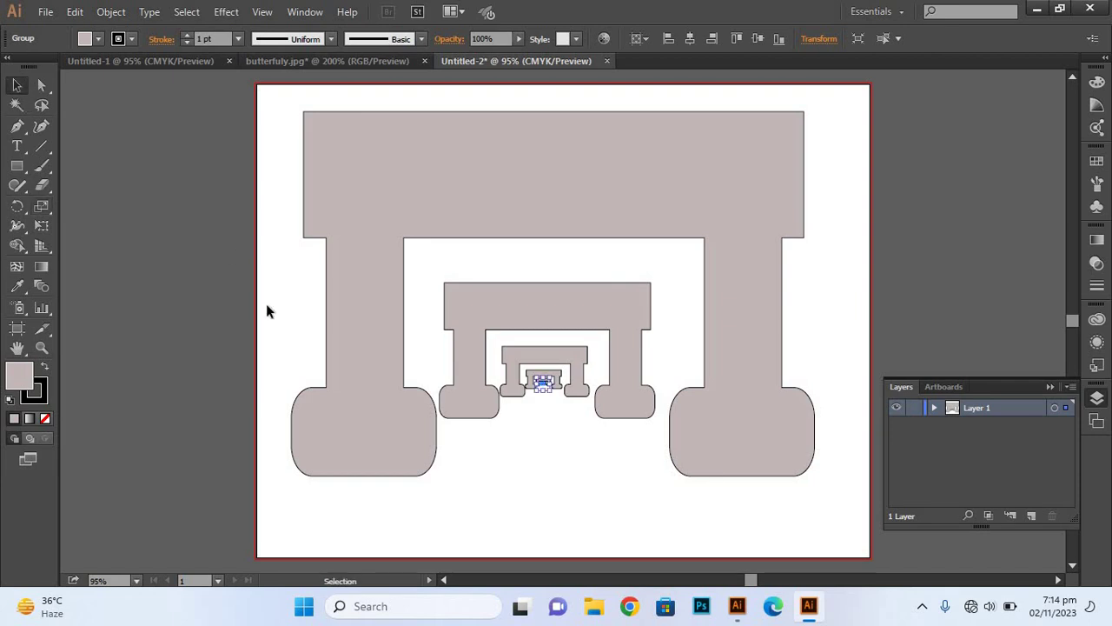
pyautogui.click(279, 319)
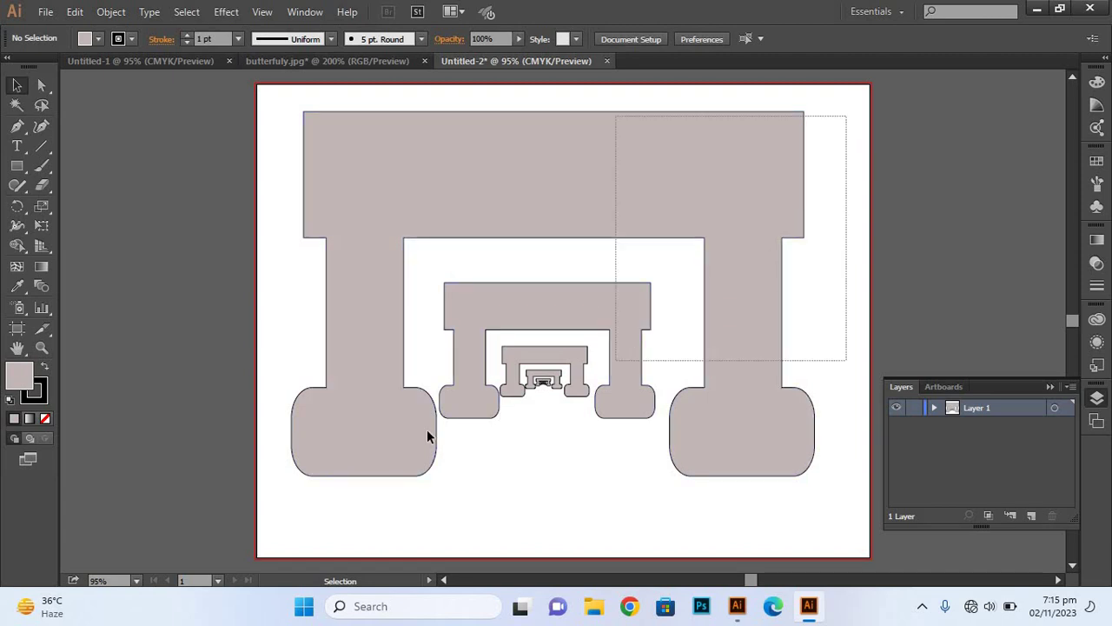
# Move the whole nested table design off the artboard
pyautogui.moveTo(834, 141); pyautogui.dragTo(426, 434)
pyautogui.moveTo(437, 257)
pyautogui.mouseDown()
pyautogui.moveTo(288, 357)
pyautogui.moveTo(35, 443)
pyautogui.mouseUp()
pyautogui.moveTo(336, 302); pyautogui.dragTo(201, 283)
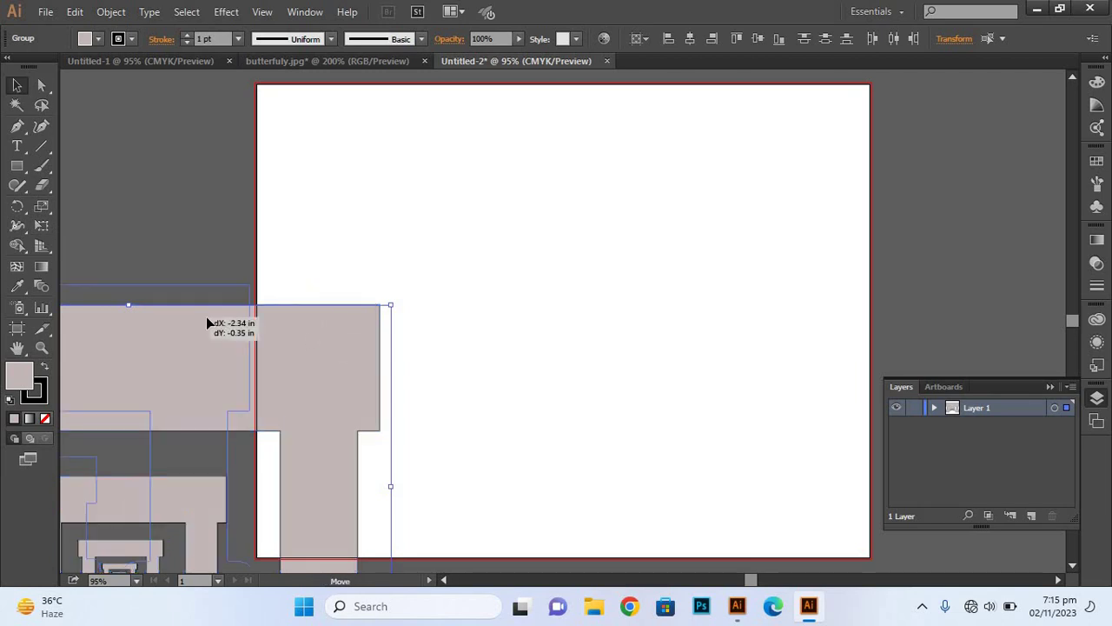
# Draw a hexagon, move it to the artboard centre and set its fill to None
pyautogui.click(17, 168)
pyautogui.click(91, 224)
pyautogui.moveTo(402, 202)
pyautogui.mouseDown()
pyautogui.moveTo(535, 213)
pyautogui.moveTo(551, 159)
pyautogui.moveTo(542, 147)
pyautogui.mouseUp()
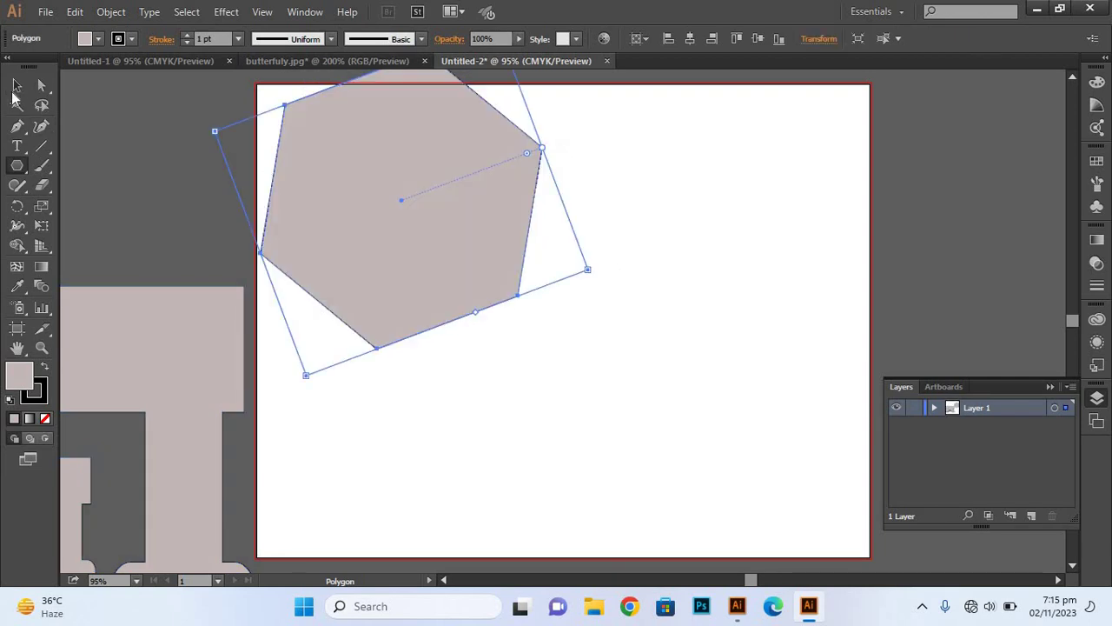
pyautogui.press('v')
pyautogui.moveTo(425, 221); pyautogui.dragTo(607, 322)
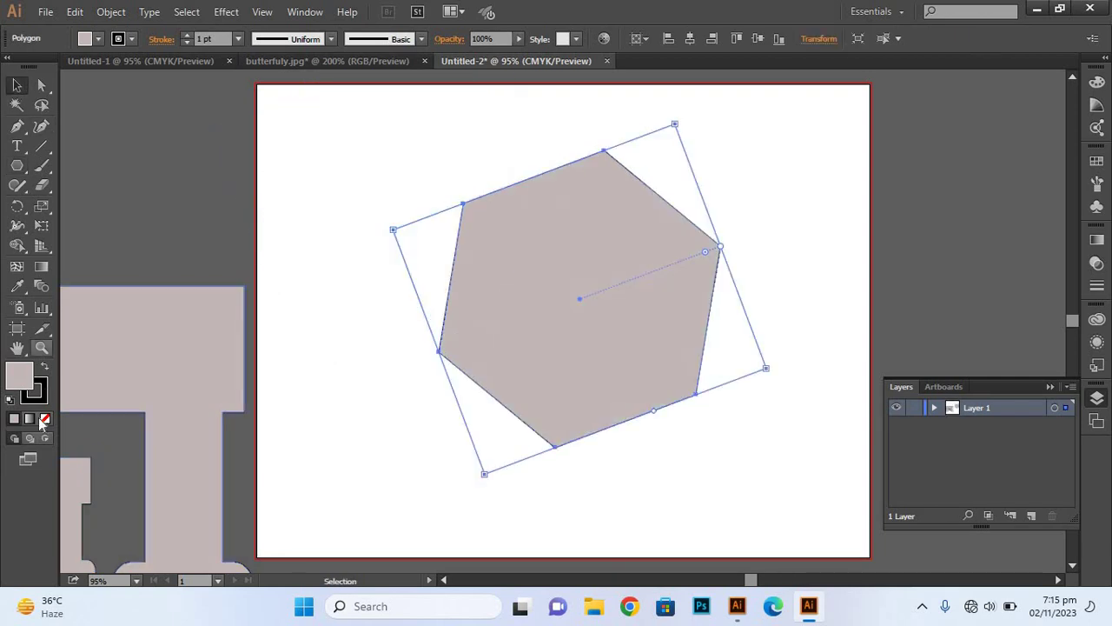
pyautogui.click(45, 418)
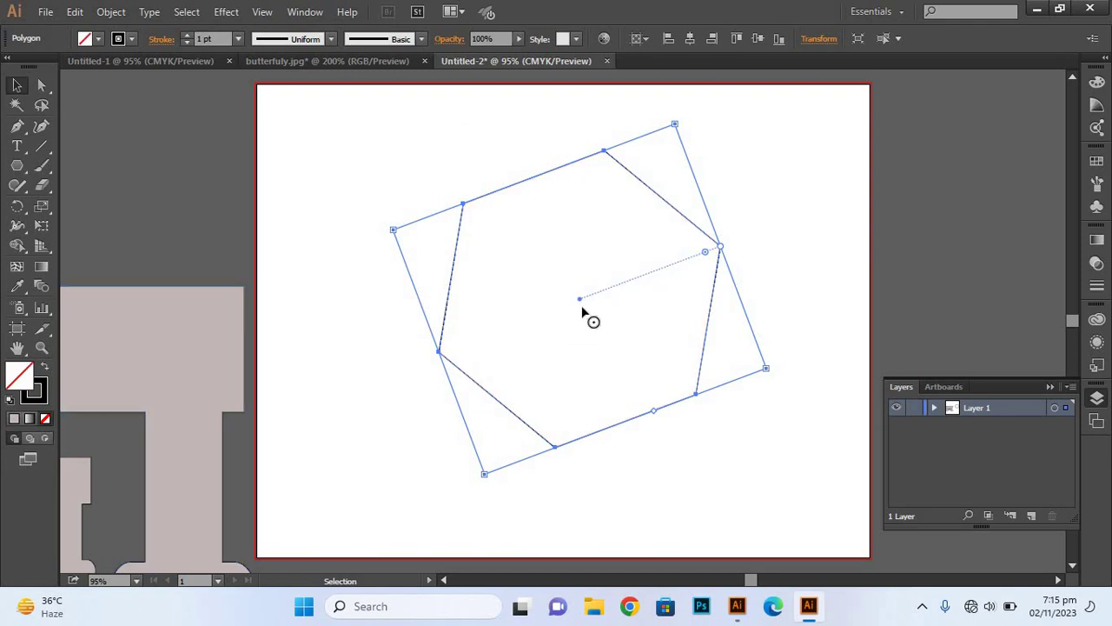
# Scale a smaller copy of the hexagon and repeat it many times with Ctrl+D
pyautogui.click(45, 206)
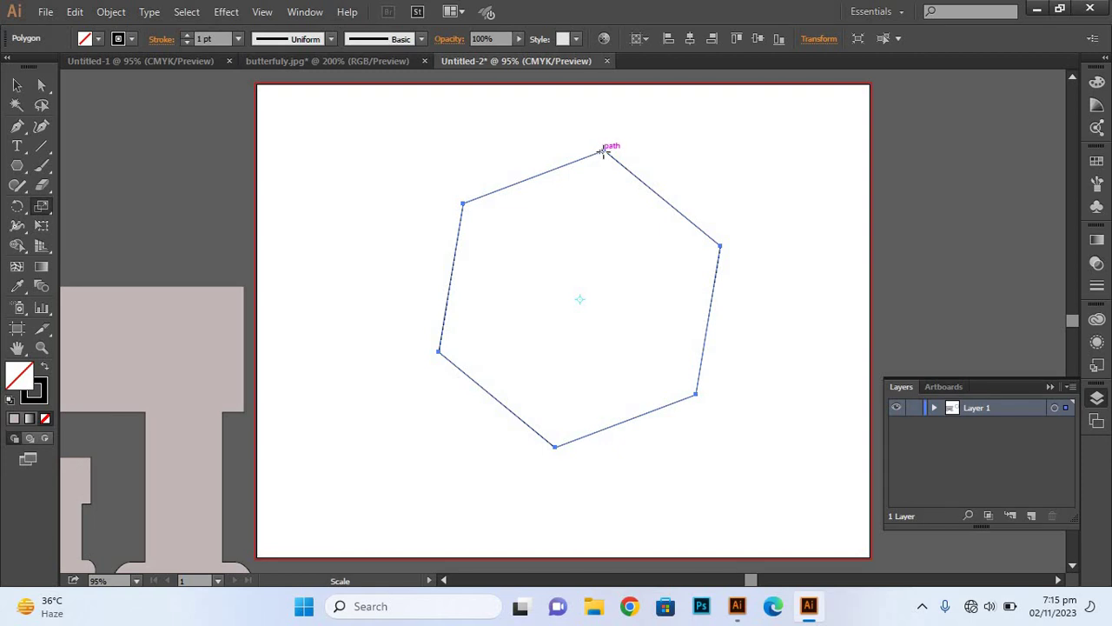
pyautogui.moveTo(606, 157); pyautogui.dragTo(600, 179)
pyautogui.hotkey('ctrl', 'd')
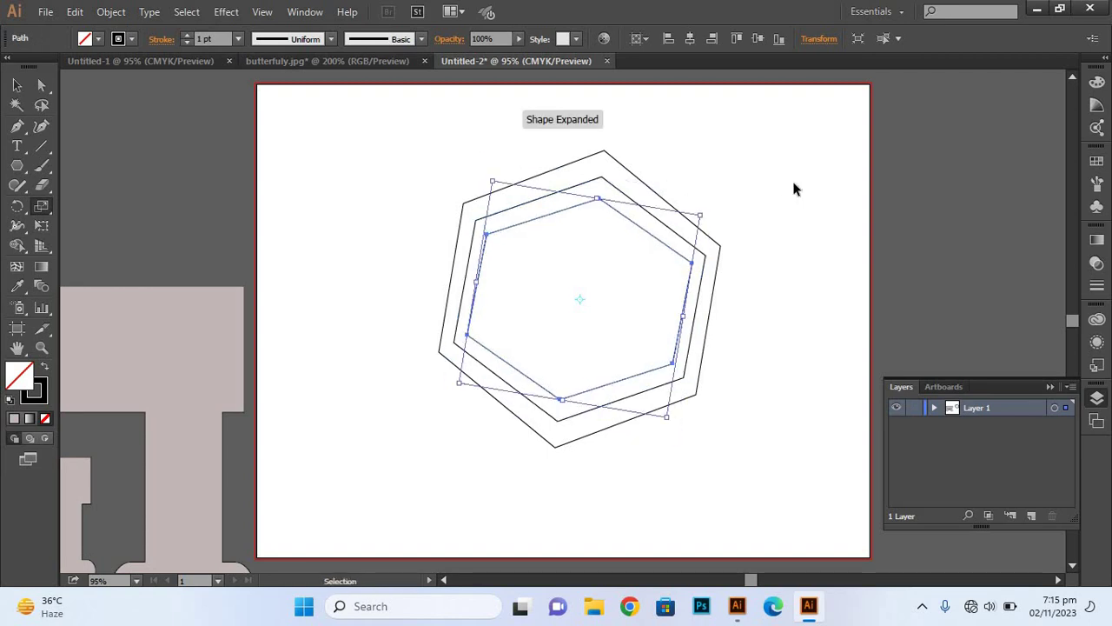
pyautogui.hotkey('ctrl', 'd')
pyautogui.hotkey('ctrl', 'd')
pyautogui.hotkey('ctrl', 'd')
pyautogui.hotkey('ctrl', 'd')
pyautogui.hotkey('ctrl', 'd')
pyautogui.hotkey('ctrl', 'd')
pyautogui.hotkey('ctrl', 'd')
pyautogui.hotkey('ctrl', 'd')
pyautogui.hotkey('ctrl', 'd')
pyautogui.hotkey('ctrl', 'd')
pyautogui.hotkey('ctrl', 'd')
pyautogui.hotkey('ctrl', 'd')
pyautogui.hotkey('ctrl', 'd')
pyautogui.hotkey('ctrl', 'd')
pyautogui.hotkey('ctrl', 'd')
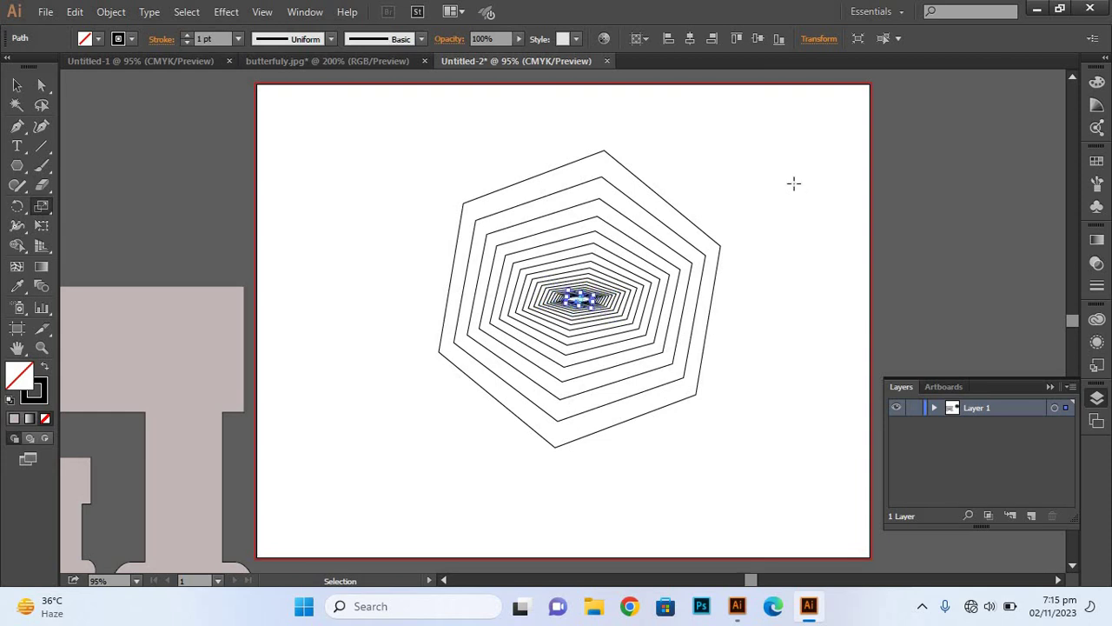
# Select all the nested hexagons and move them to the artboard's right edge
pyautogui.press('v')
pyautogui.moveTo(761, 179); pyautogui.dragTo(500, 387)
pyautogui.moveTo(566, 277); pyautogui.dragTo(842, 198)
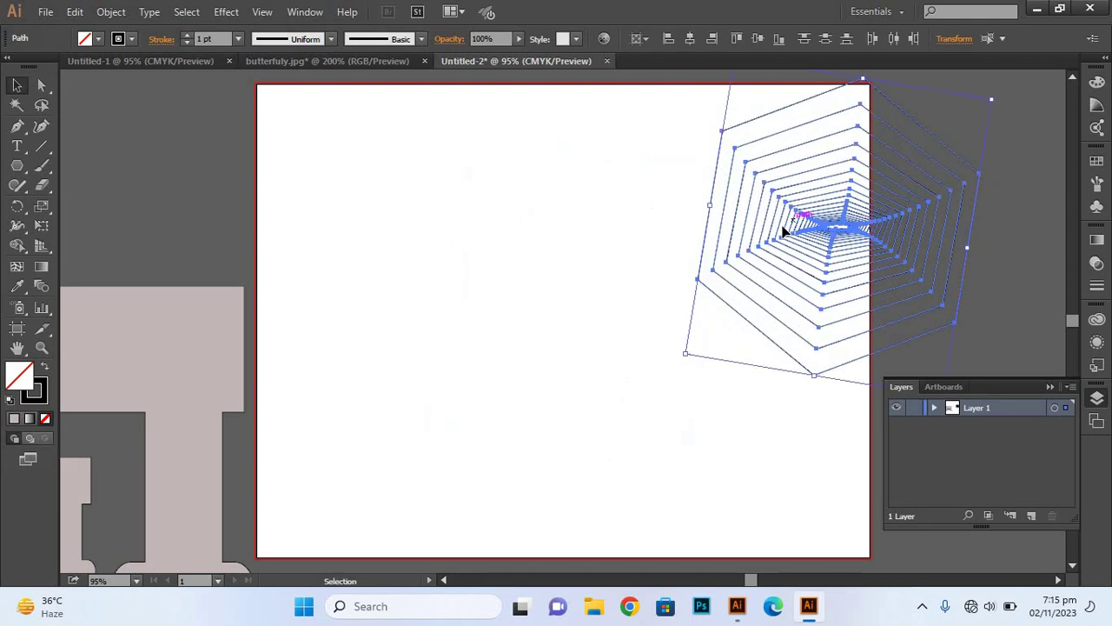
pyautogui.moveTo(739, 197); pyautogui.dragTo(823, 200)
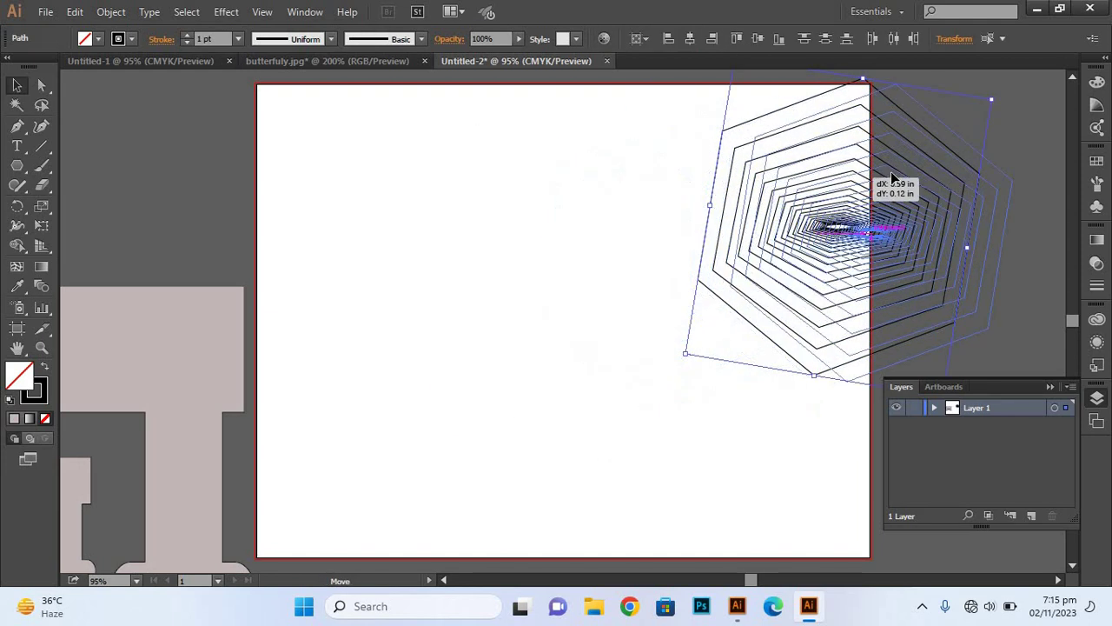
pyautogui.click(20, 167)
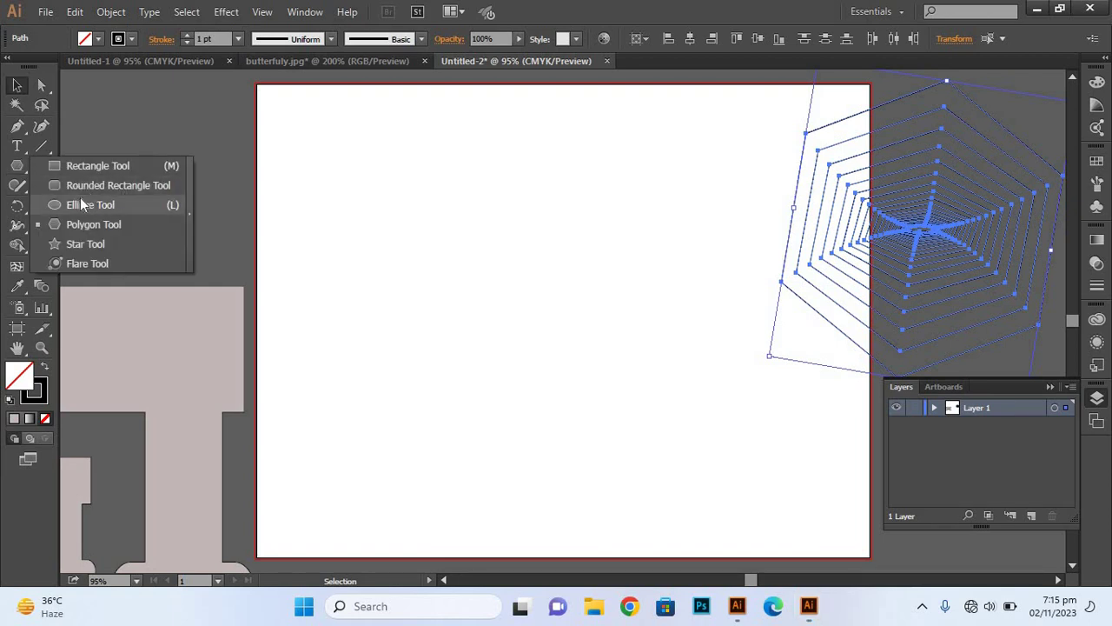
# Draw a rounded rectangle in the centre of the artboard
pyautogui.click(85, 187)
pyautogui.moveTo(399, 203); pyautogui.dragTo(673, 437)
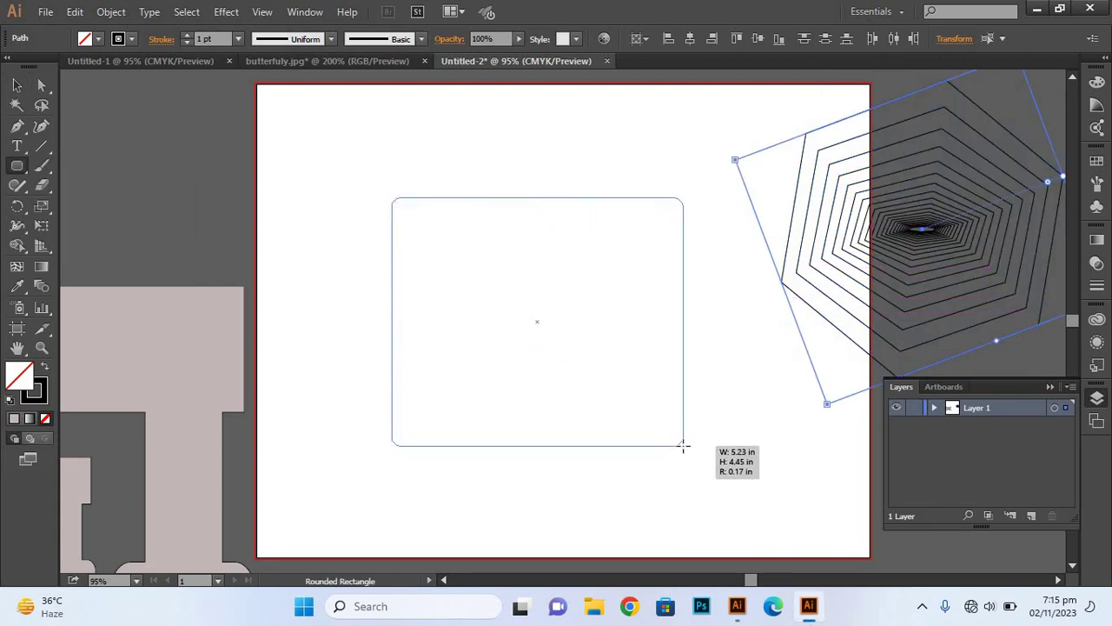
pyautogui.moveTo(674, 437); pyautogui.dragTo(692, 456)
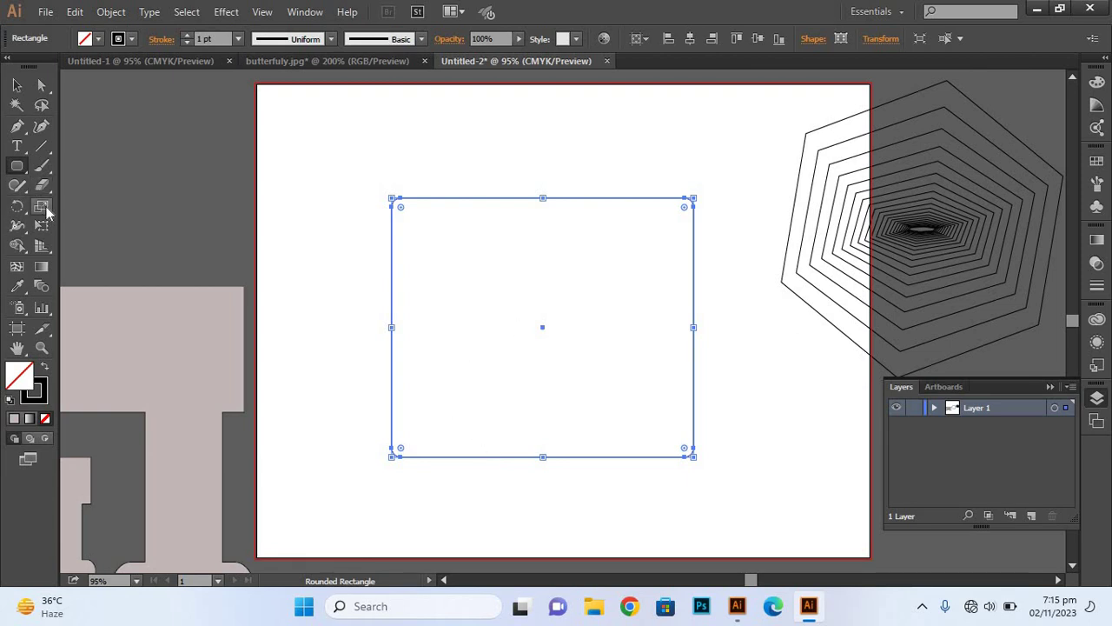
# Nest smaller, flatter scaled copies inside the rectangle with Ctrl+D, then select them all
pyautogui.click(41, 206)
pyautogui.moveTo(693, 204)
pyautogui.mouseDown()
pyautogui.moveTo(646, 234)
pyautogui.moveTo(675, 285)
pyautogui.mouseUp()
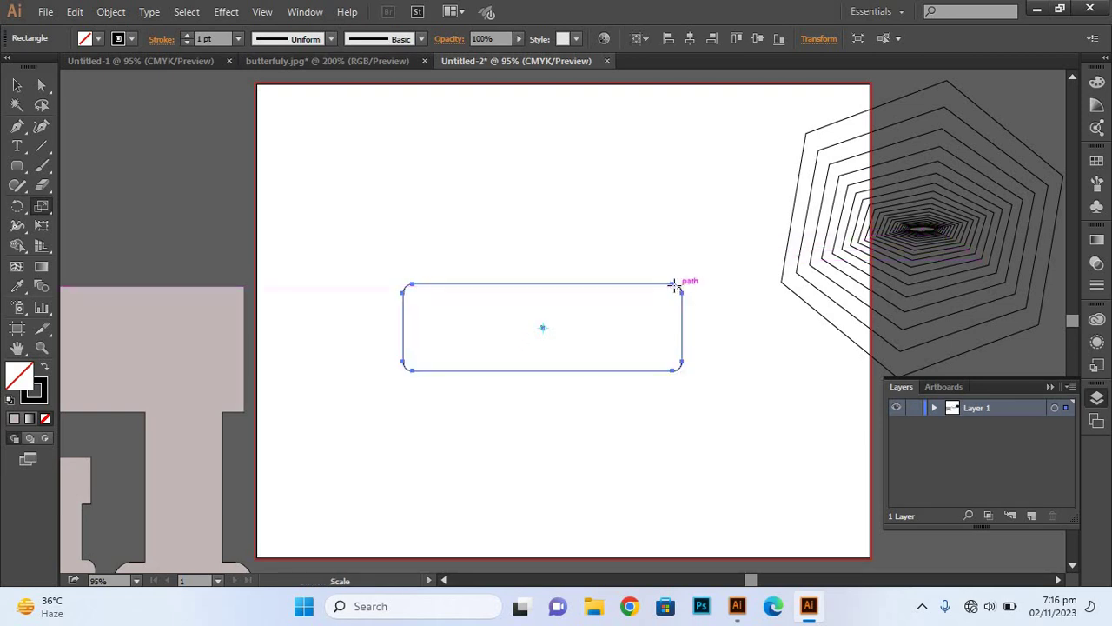
pyautogui.hotkey('ctrl', 'z')
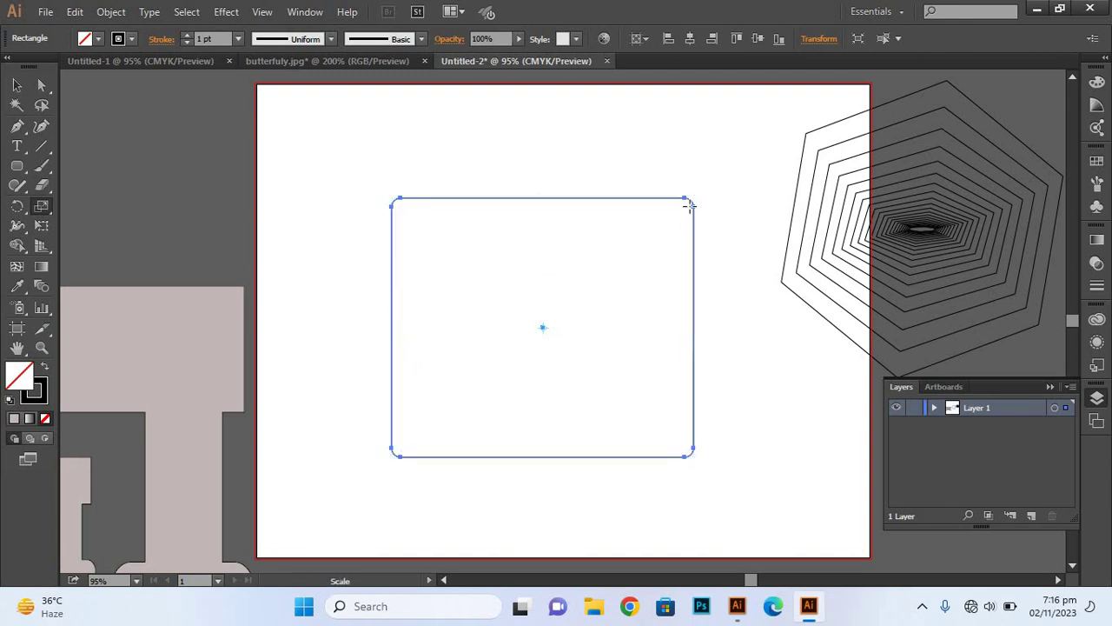
pyautogui.moveTo(687, 220); pyautogui.dragTo(680, 271)
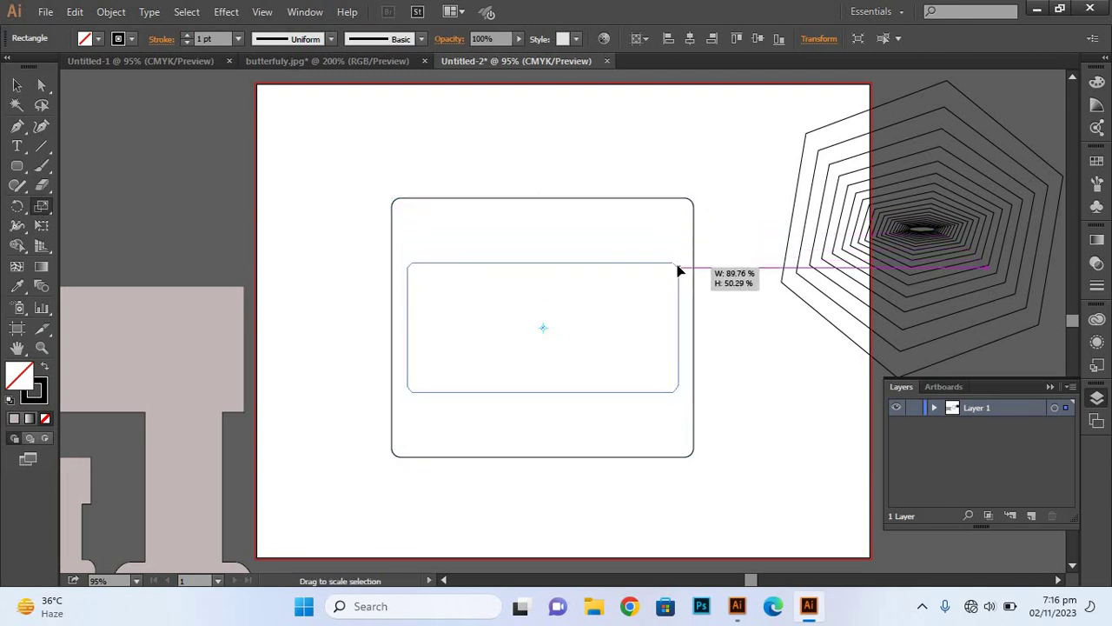
pyautogui.moveTo(679, 271); pyautogui.dragTo(677, 265)
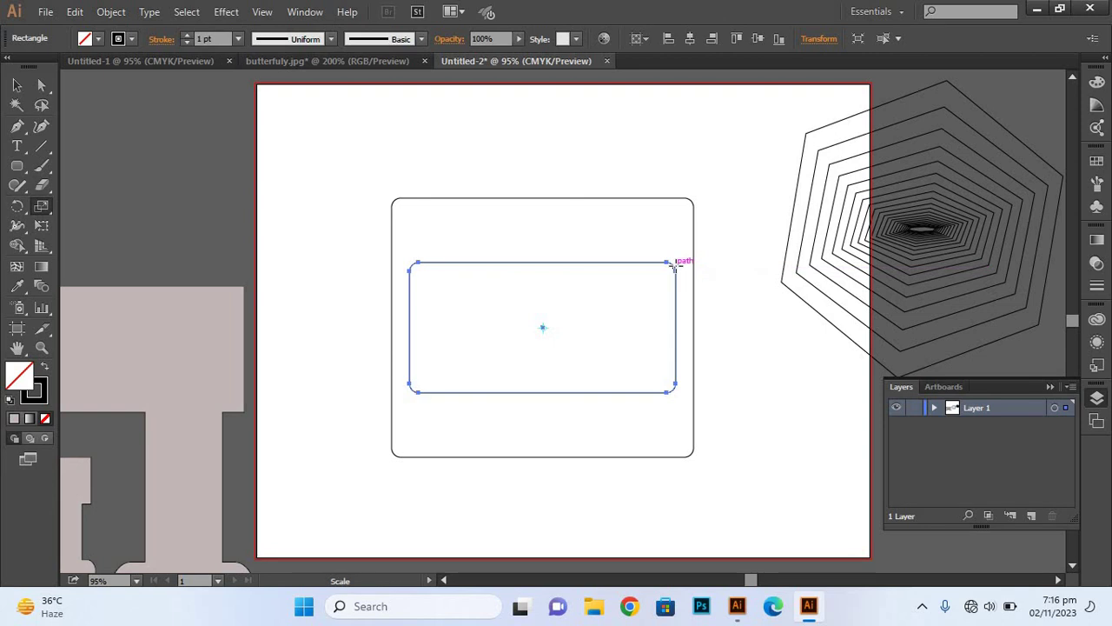
pyautogui.hotkey('ctrl', 'd')
pyautogui.hotkey('ctrl', 'd')
pyautogui.hotkey('ctrl', 'd')
pyautogui.hotkey('ctrl', 'd')
pyautogui.hotkey('ctrl', 'd')
pyautogui.hotkey('ctrl', 'd')
pyautogui.hotkey('ctrl', 'd')
pyautogui.click(16, 84)
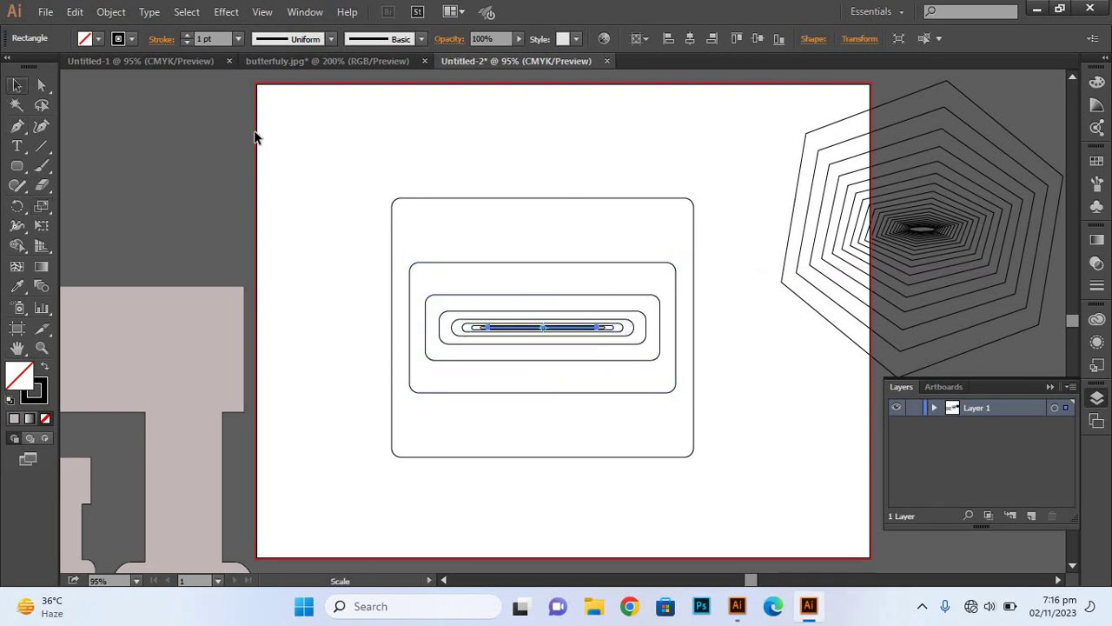
pyautogui.click(370, 115)
pyautogui.moveTo(370, 172); pyautogui.dragTo(657, 486)
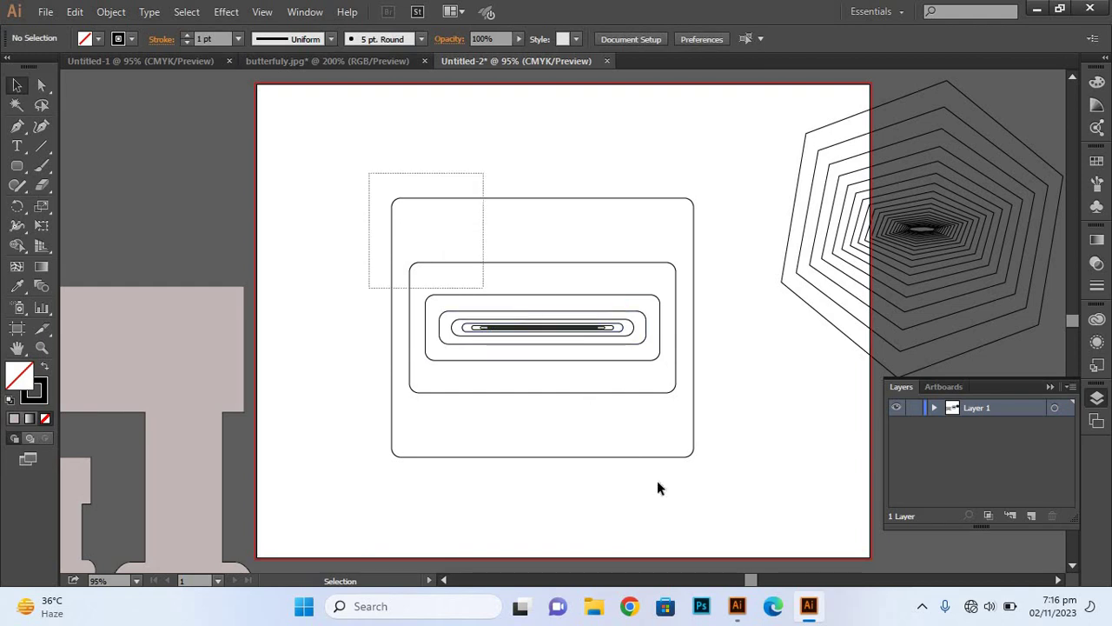
# Remove the flattened inner rectangle copies, keeping the outer rounded rectangle
pyautogui.click(440, 157)
pyautogui.press('a')
pyautogui.hotkey('ctrl', 'z')
pyautogui.hotkey('ctrl', 'z')
pyautogui.hotkey('ctrl', 'z')
pyautogui.press('v')
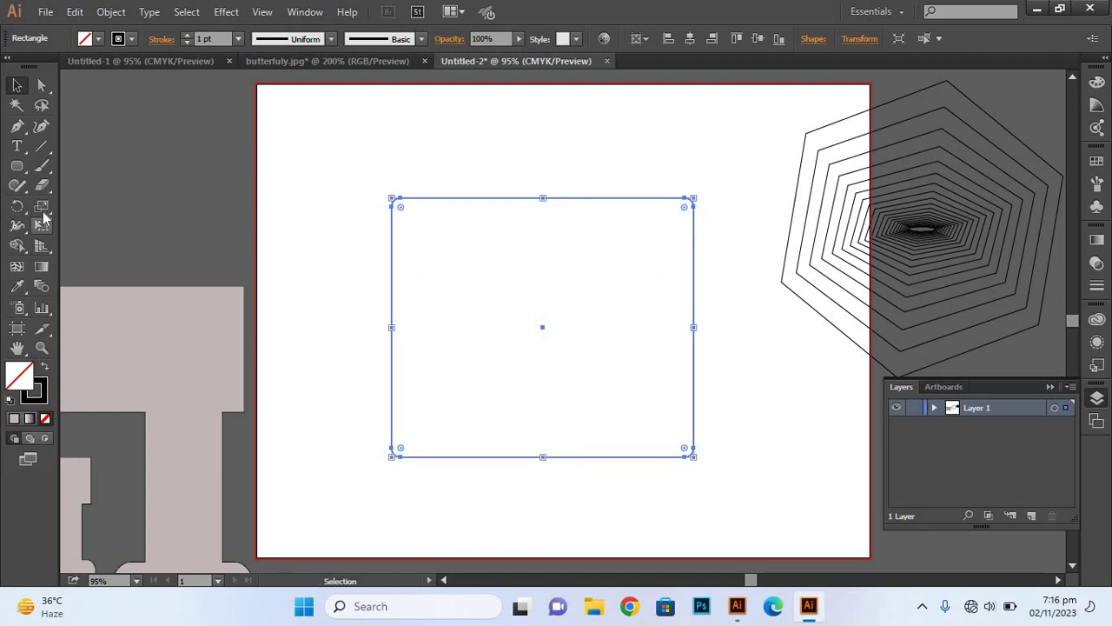
# Scale a copy about 90% wide, 85% tall and repeat it with Ctrl+D to deepen the tunnel
pyautogui.moveTo(41, 206); pyautogui.dragTo(109, 206)
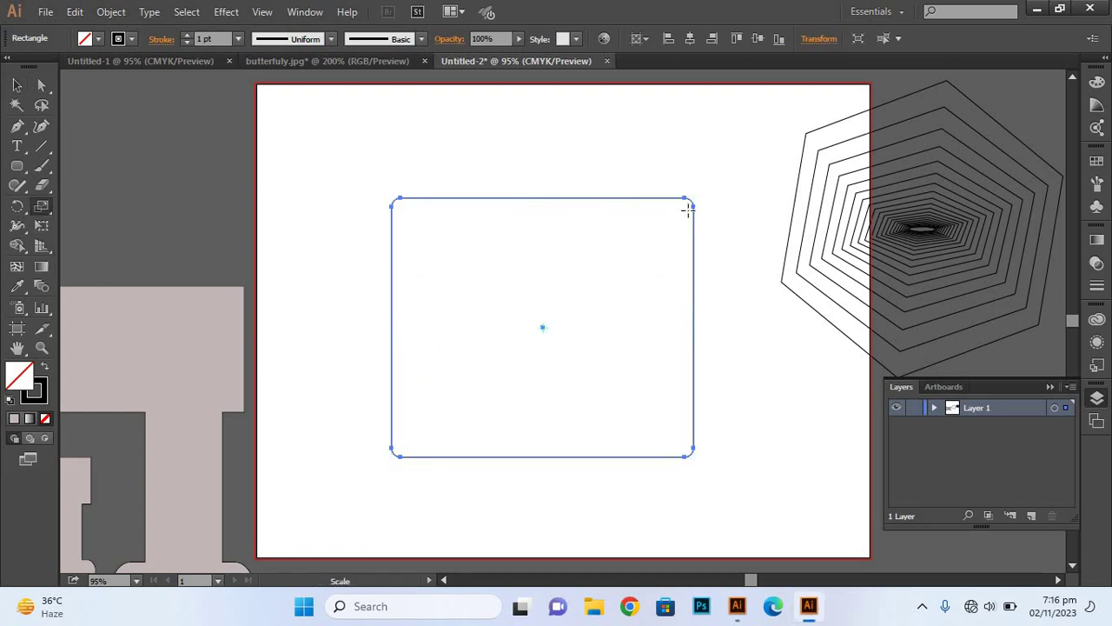
pyautogui.moveTo(687, 215)
pyautogui.mouseDown()
pyautogui.moveTo(678, 230)
pyautogui.moveTo(709, 231)
pyautogui.mouseUp()
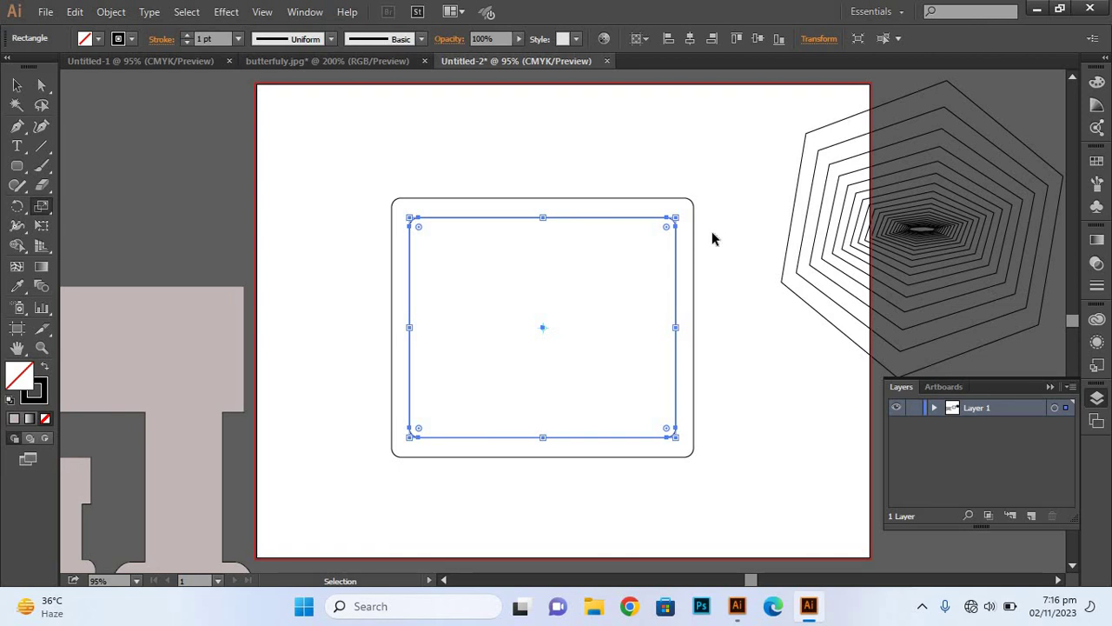
pyautogui.hotkey('ctrl', 'd')
pyautogui.hotkey('ctrl', 'd')
pyautogui.hotkey('ctrl', 'd')
pyautogui.hotkey('ctrl', 'd')
pyautogui.hotkey('ctrl', 'd')
pyautogui.hotkey('ctrl', 'd')
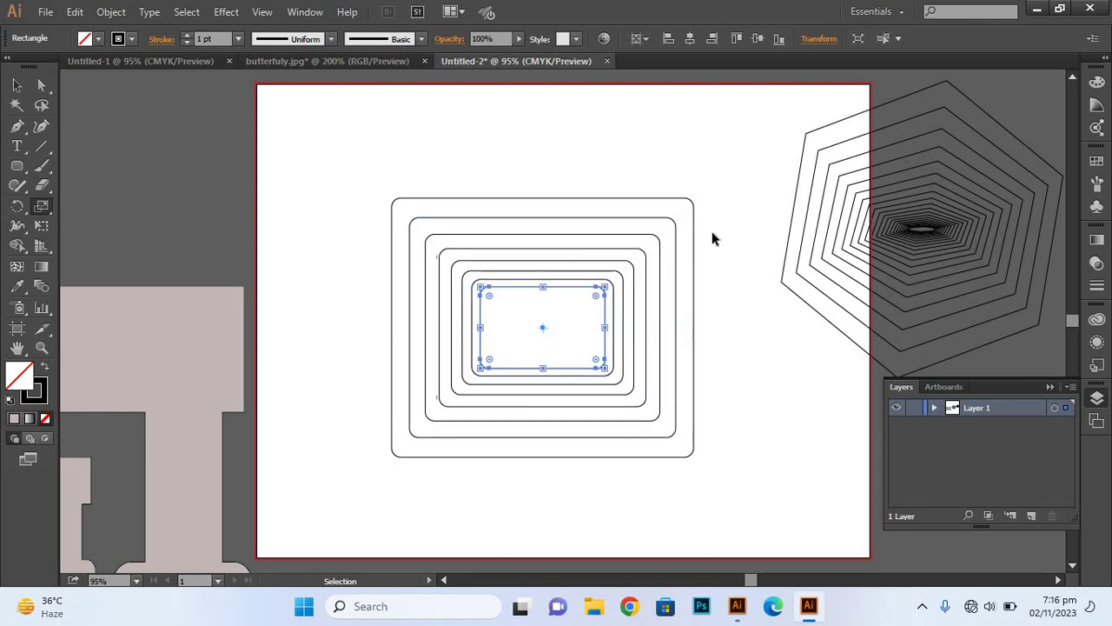
pyautogui.hotkey('ctrl', 'd')
pyautogui.hotkey('ctrl', 'd')
pyautogui.hotkey('ctrl', 'd')
pyautogui.hotkey('ctrl', 'd')
pyautogui.hotkey('ctrl', 'd')
pyautogui.hotkey('ctrl', 'd')
pyautogui.hotkey('ctrl', 'd')
pyautogui.hotkey('ctrl', 'd')
pyautogui.hotkey('ctrl', 'd')
pyautogui.hotkey('ctrl', 'd')
pyautogui.hotkey('ctrl', 'd')
pyautogui.hotkey('ctrl', 'd')
pyautogui.hotkey('ctrl', 'd')
pyautogui.click(17, 85)
pyautogui.click(358, 131)
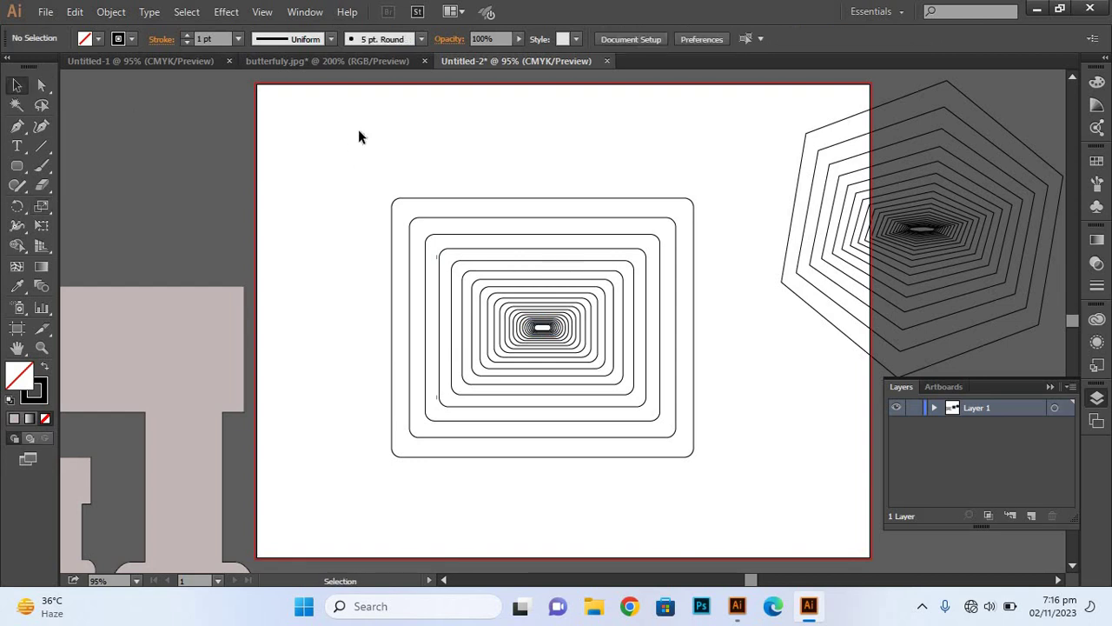